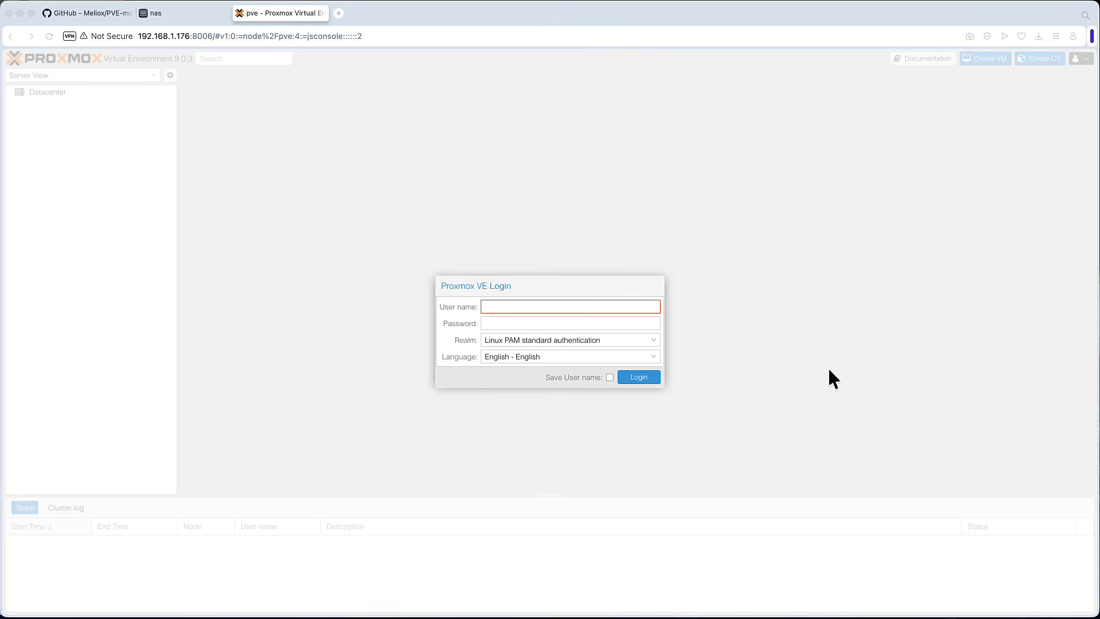
- Log in to the Proxmox VE web interface as root with the account password and dismiss the subscription notice
type("root")
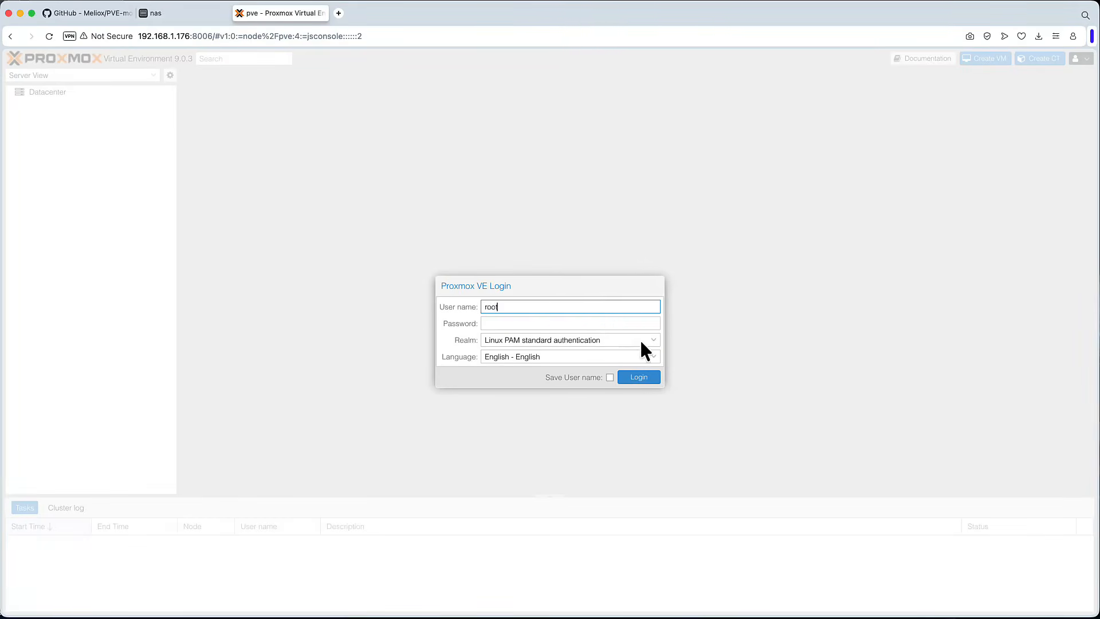
left_click(606, 322)
type("•••")
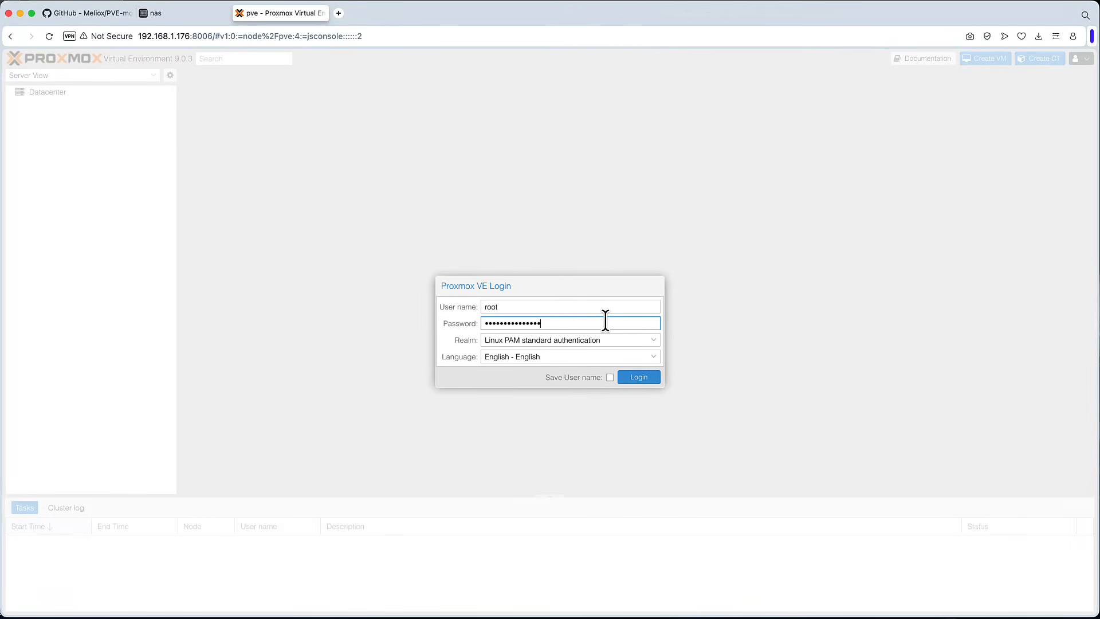
key("Return")
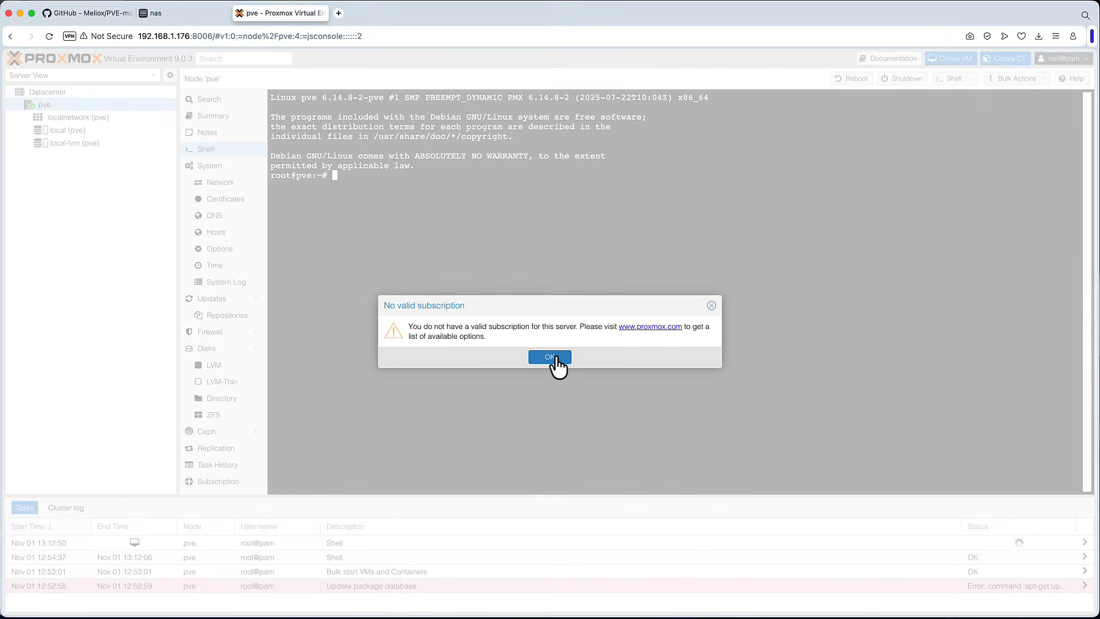
left_click(550, 347)
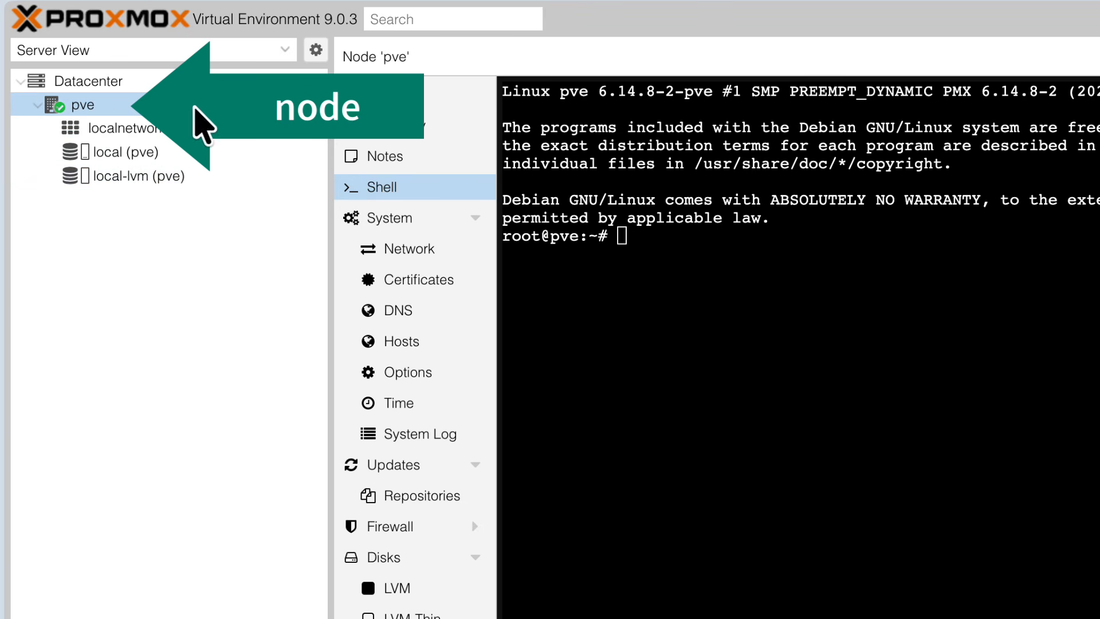
- Open node pve's repositories and disable the pve-enterprise repository
left_click(98, 106)
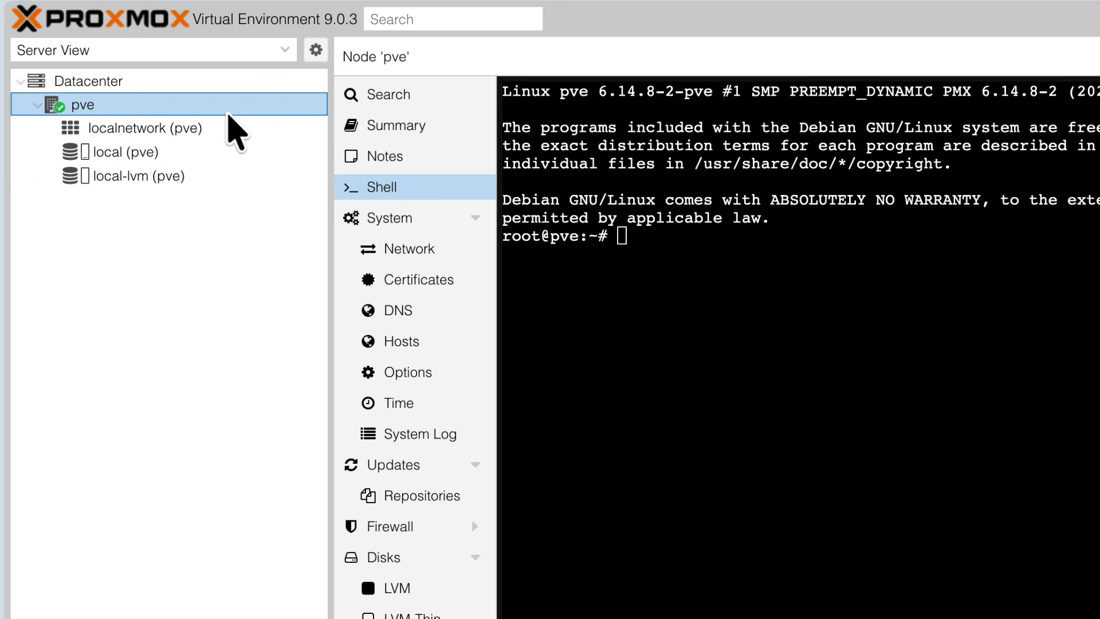
left_click(421, 497)
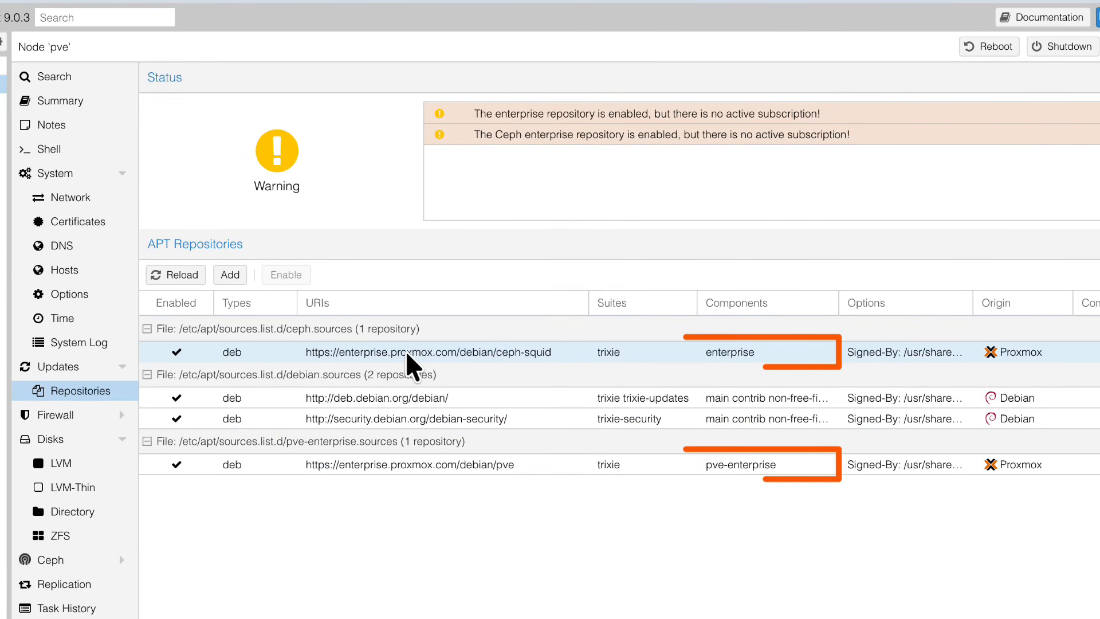
left_click(410, 465)
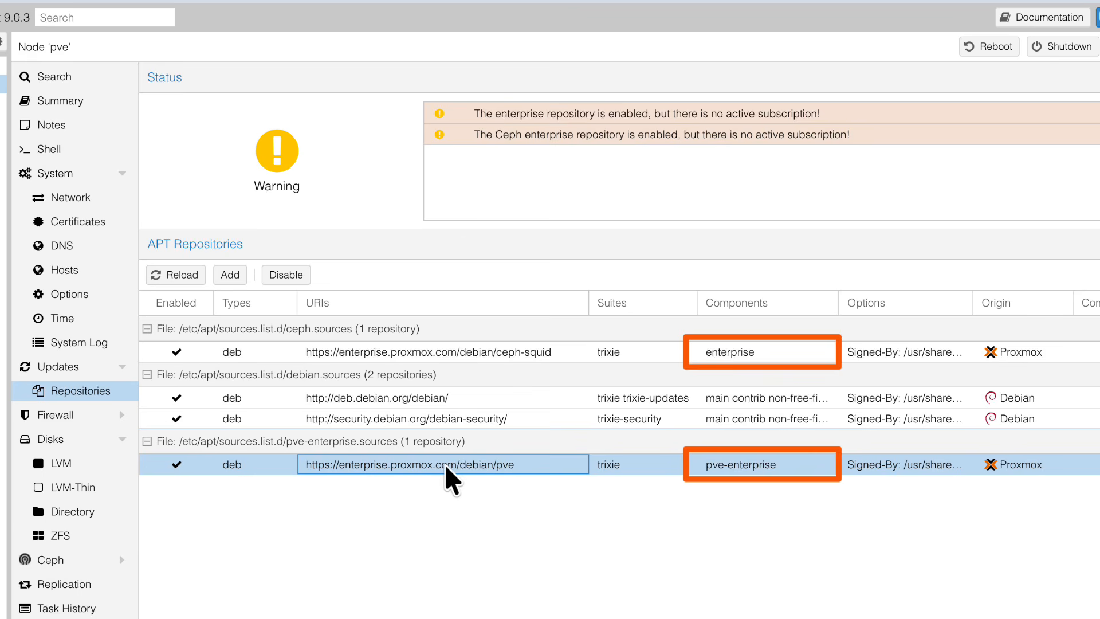
left_click(287, 275)
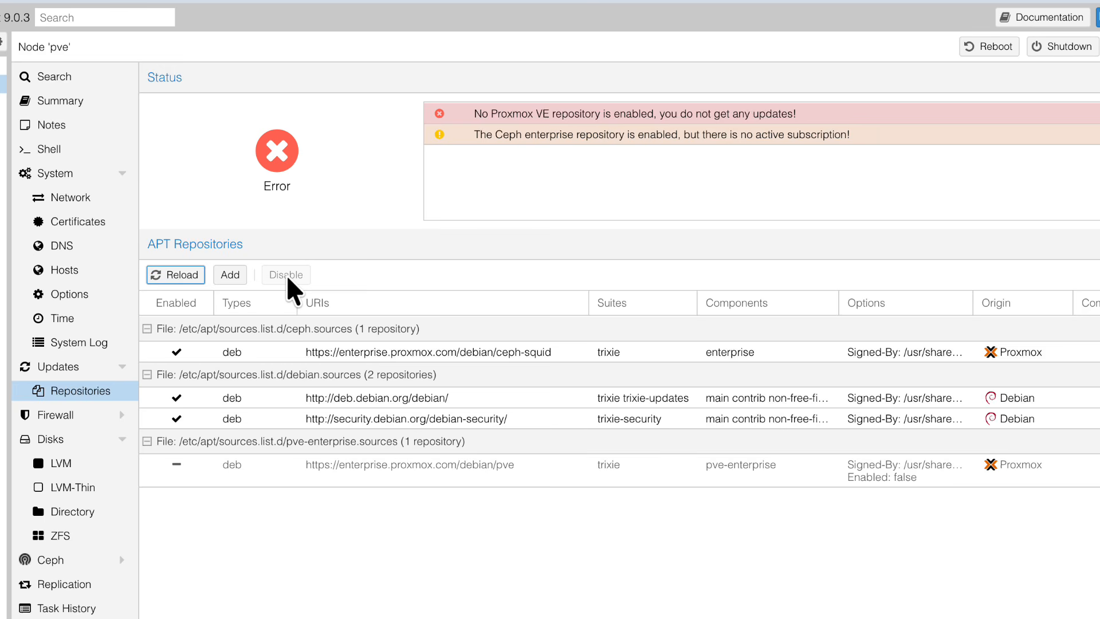
- Add the No-Subscription repository to the APT repositories
left_click(237, 276)
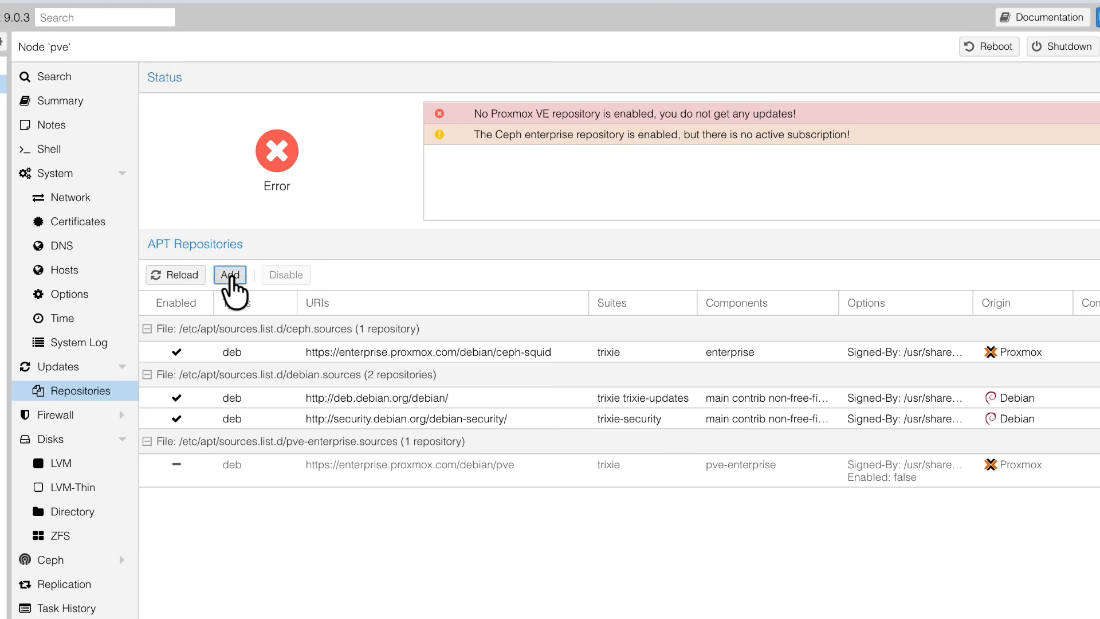
left_click(554, 452)
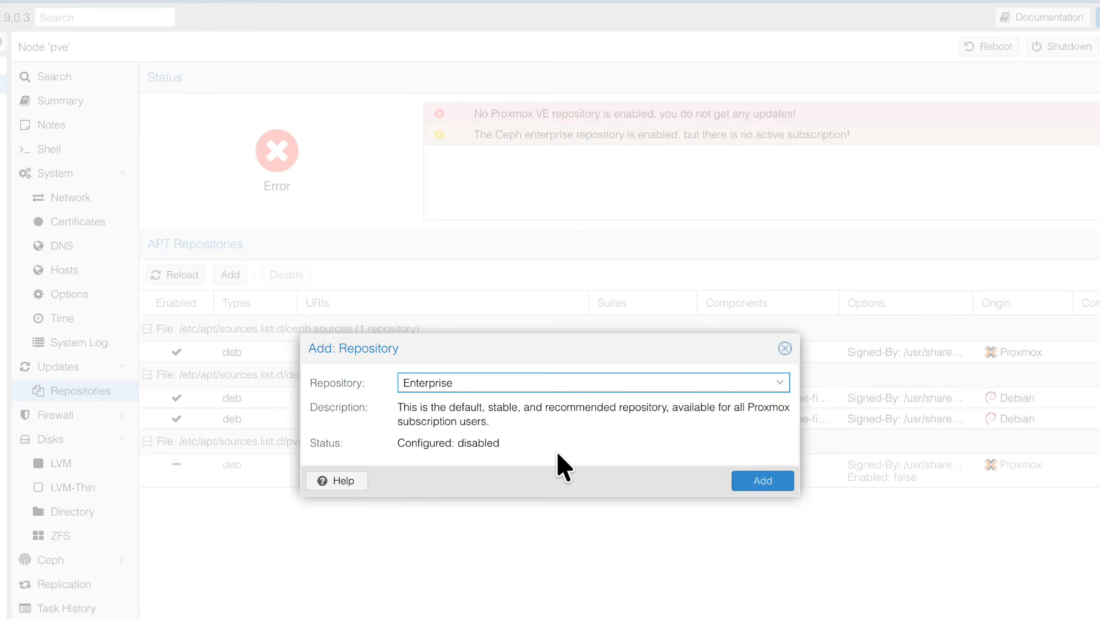
left_click(749, 383)
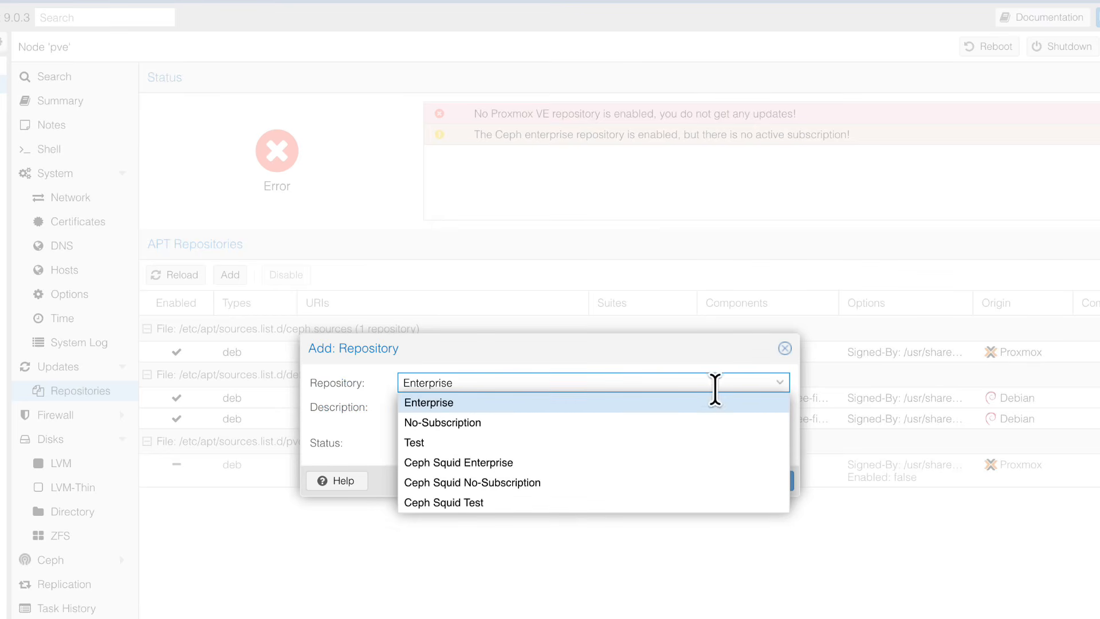
left_click(480, 429)
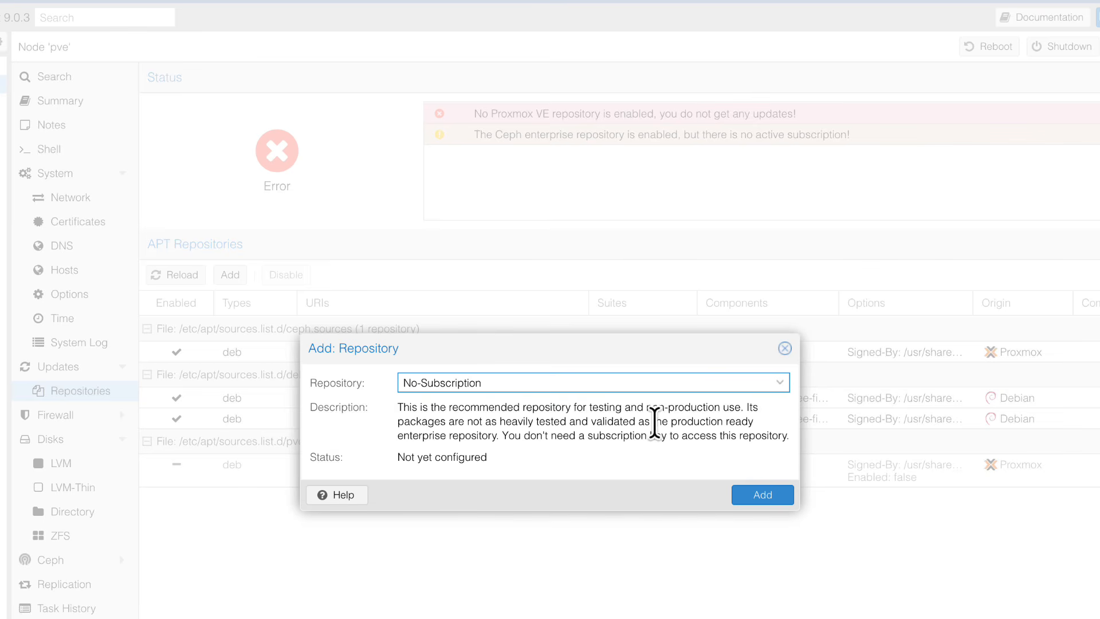
left_click(762, 496)
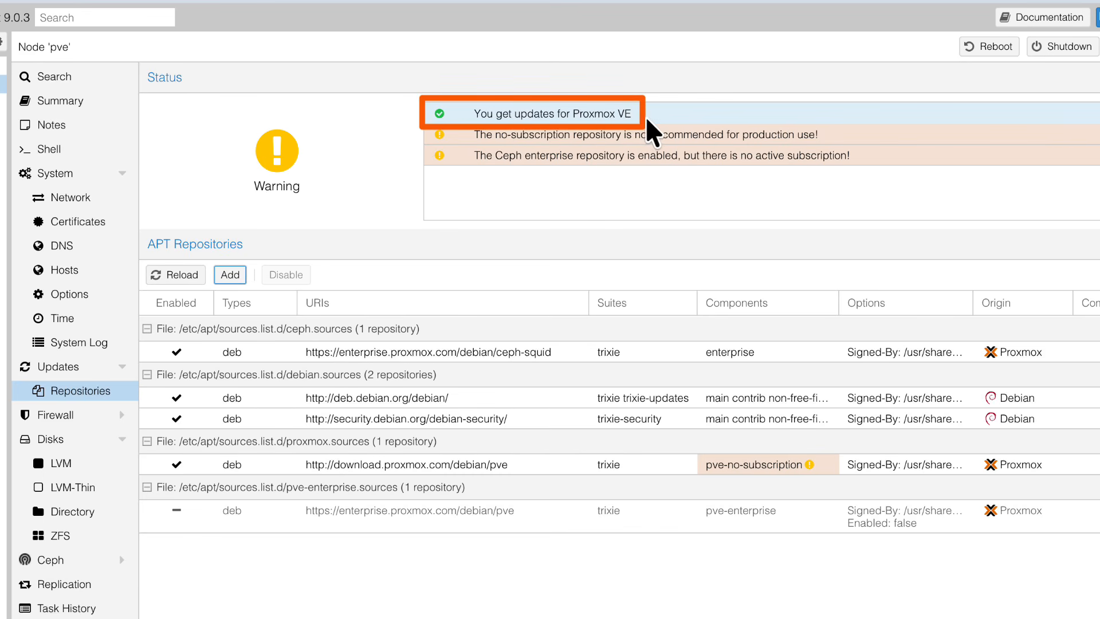
- Refresh the package database under Updates and review the task output log
left_click(60, 367)
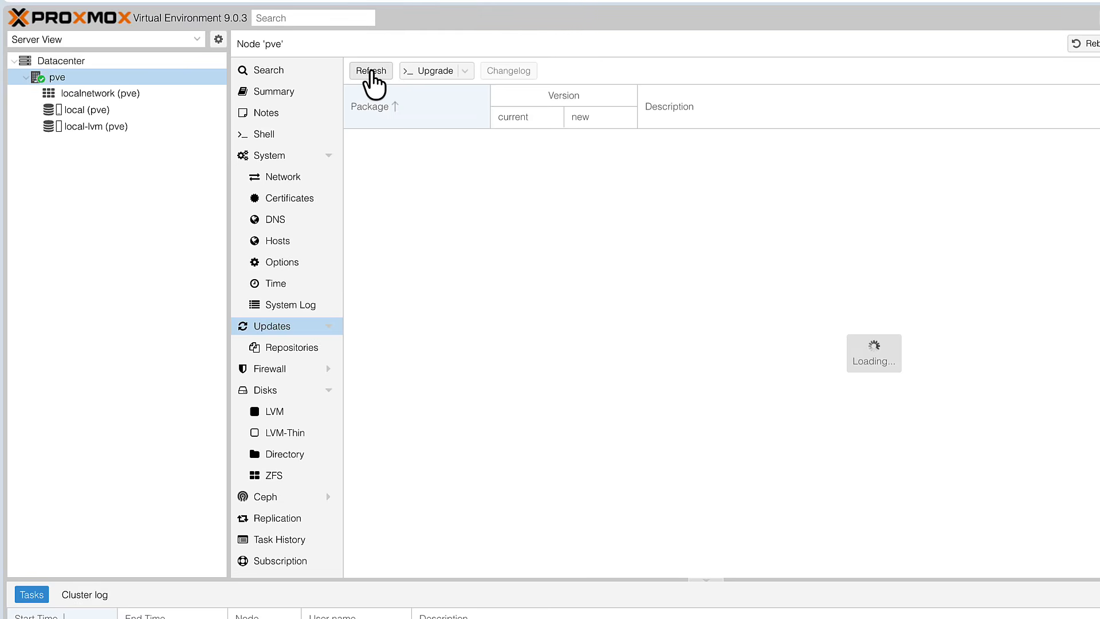
left_click(372, 71)
left_click(713, 401)
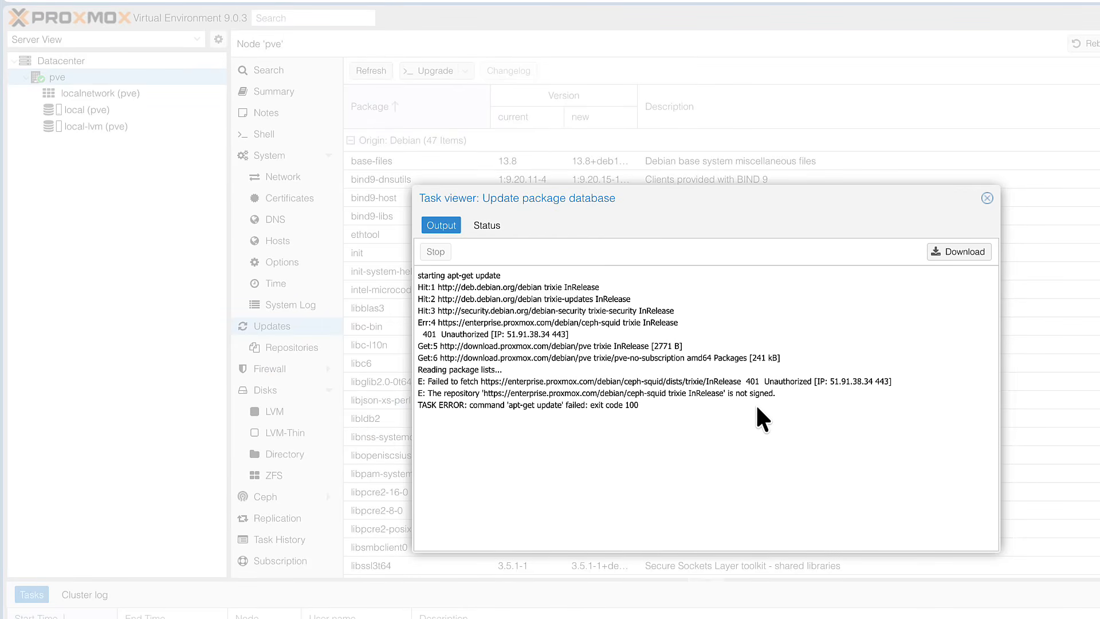
left_click_drag(776, 393, 620, 394)
left_click(682, 401)
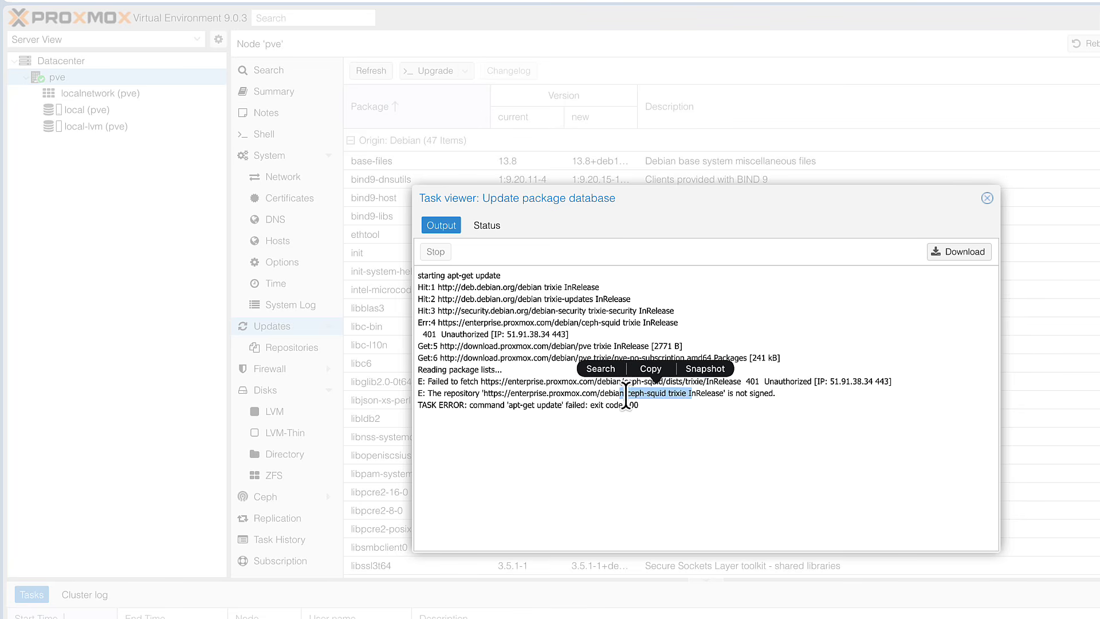
left_click(681, 383)
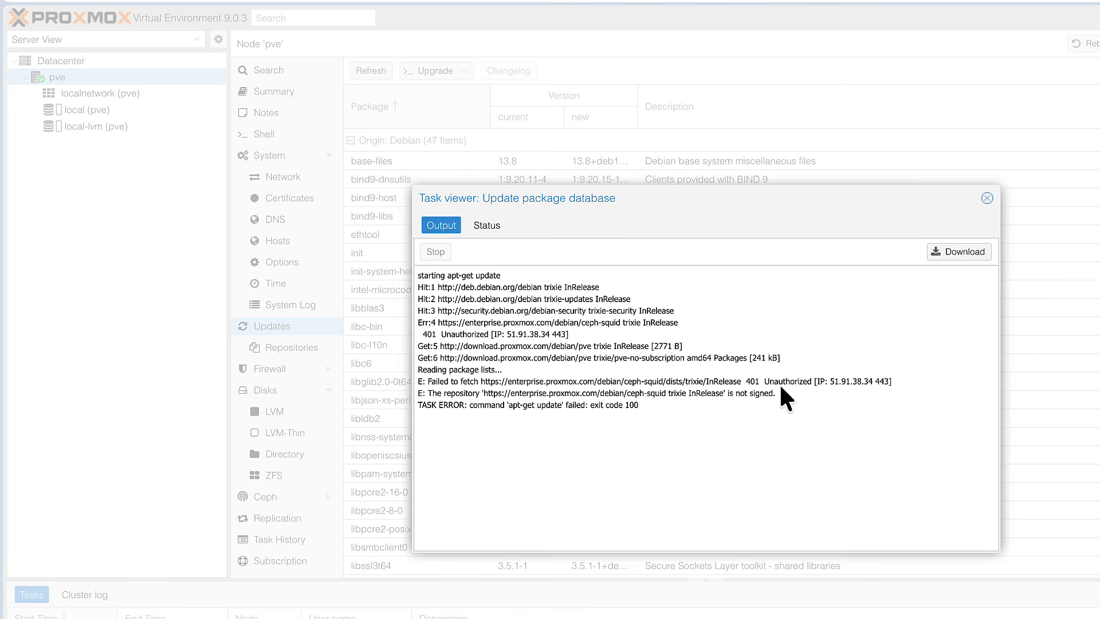
left_click(986, 198)
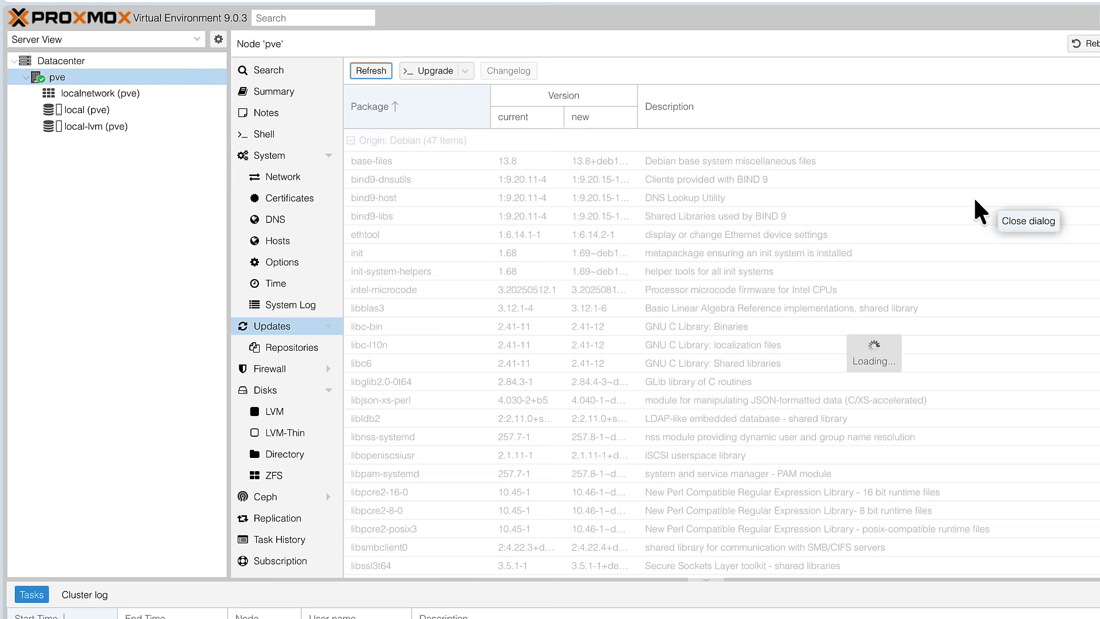
- Disable the ceph-squid enterprise repository in the repository list
left_click(331, 350)
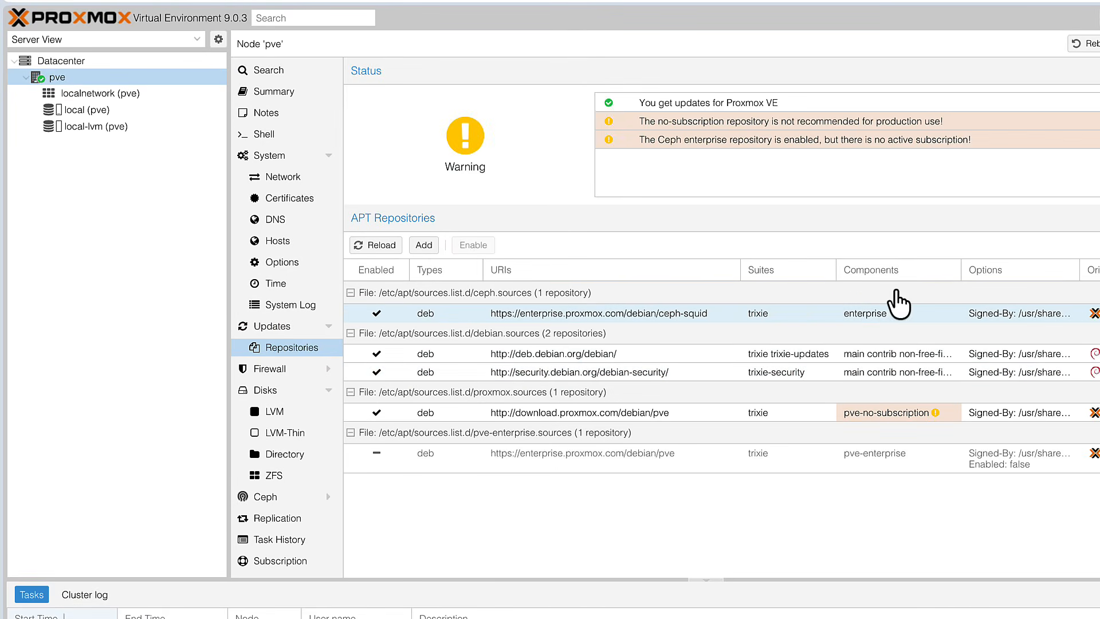
left_click(854, 312)
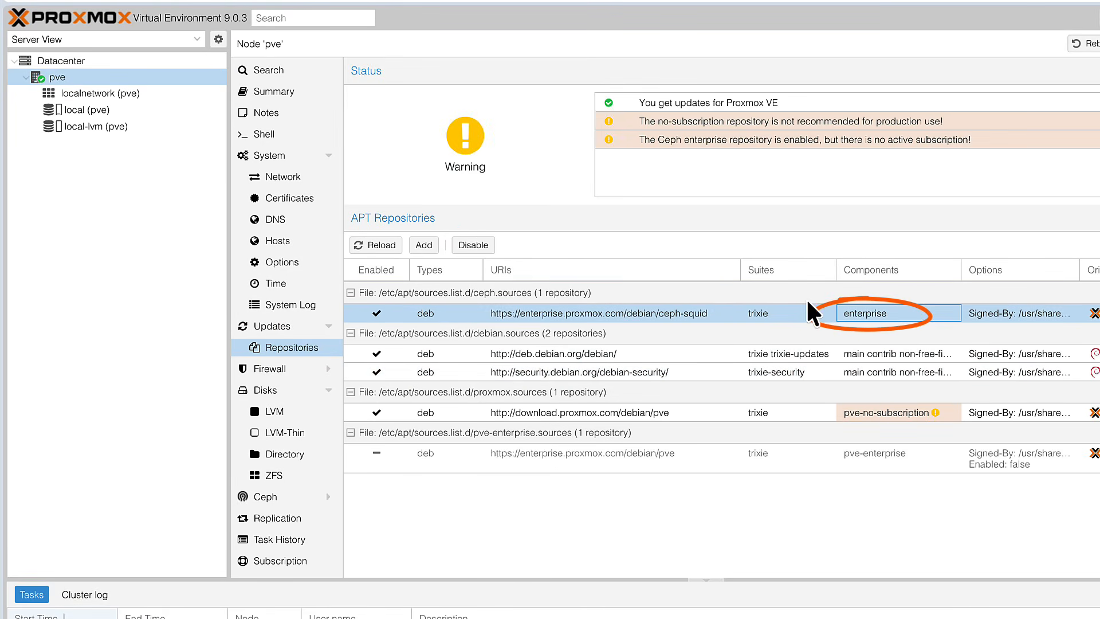
left_click(474, 245)
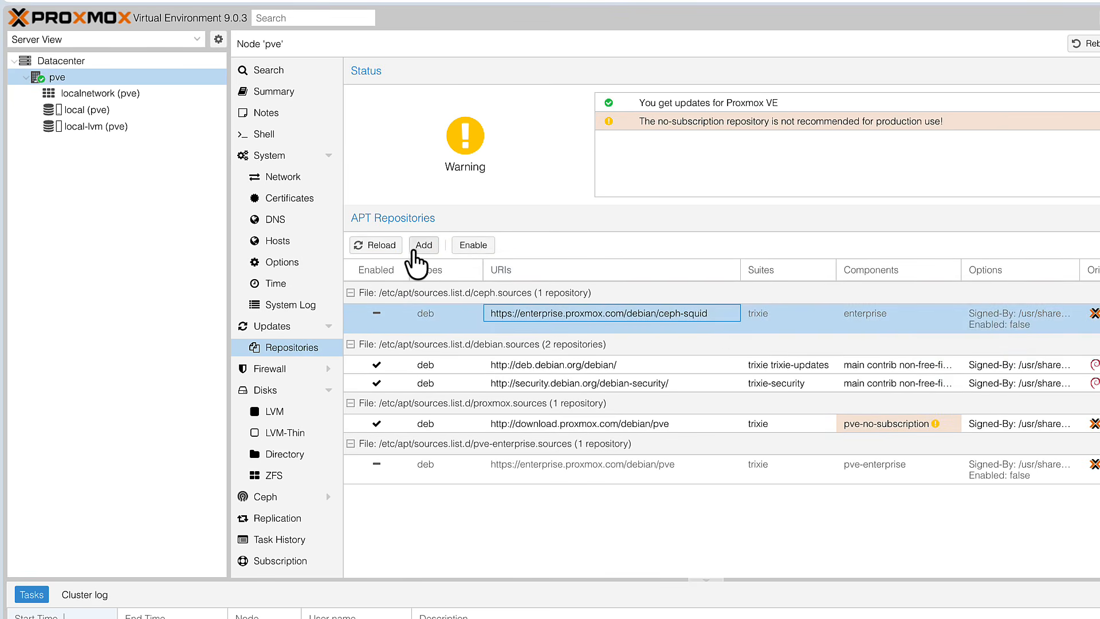
- Add the Ceph Squid No-Subscription repository
left_click(423, 247)
left_click(706, 400)
left_click(807, 342)
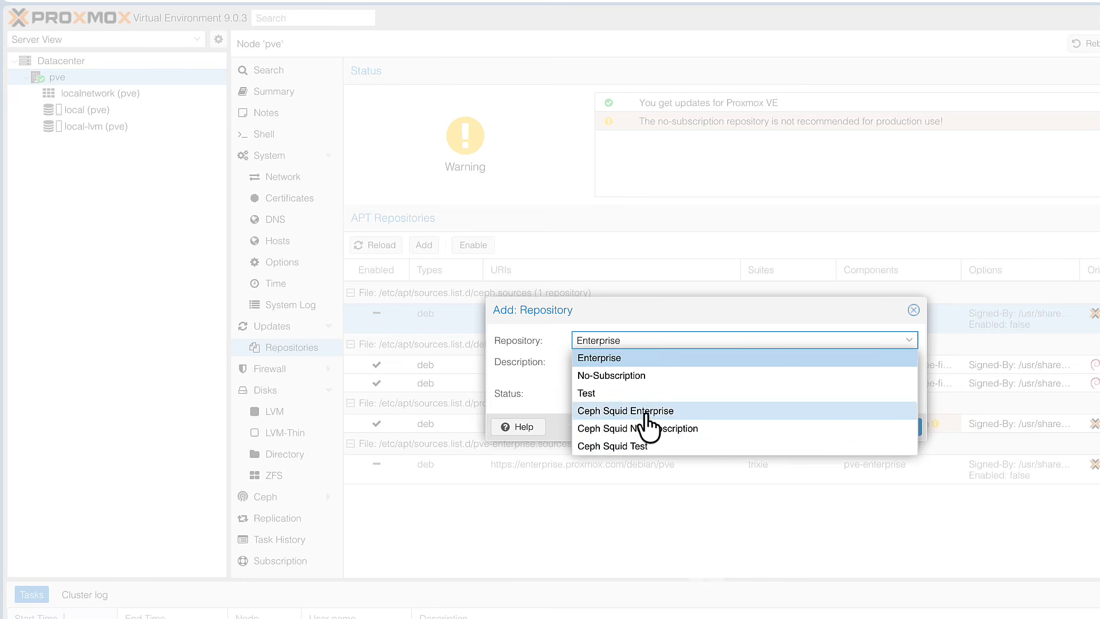
left_click(634, 430)
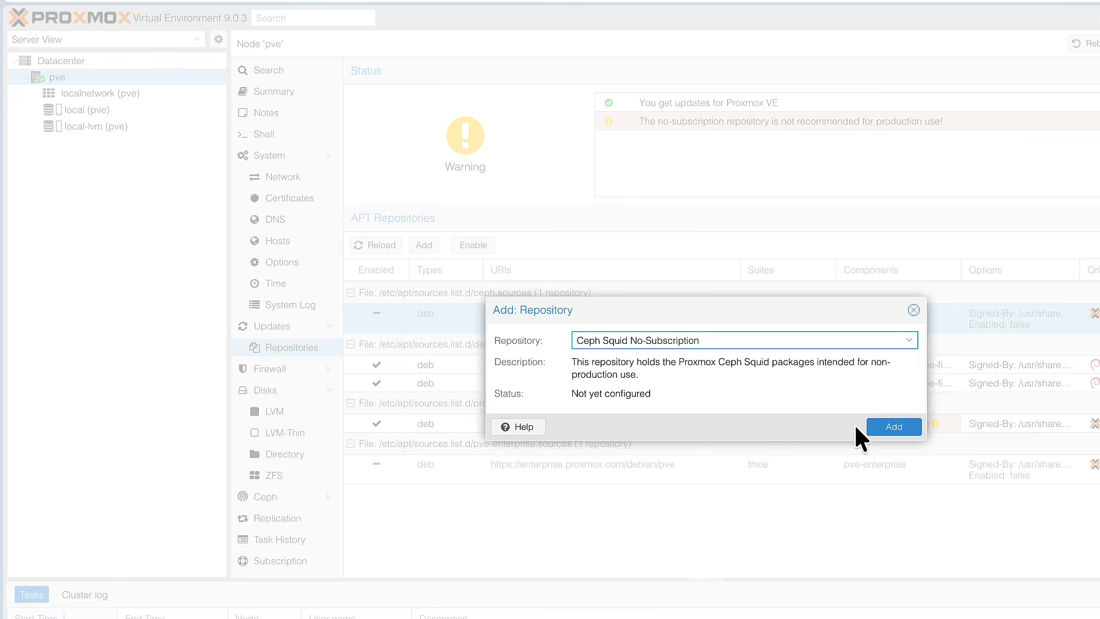
left_click(891, 425)
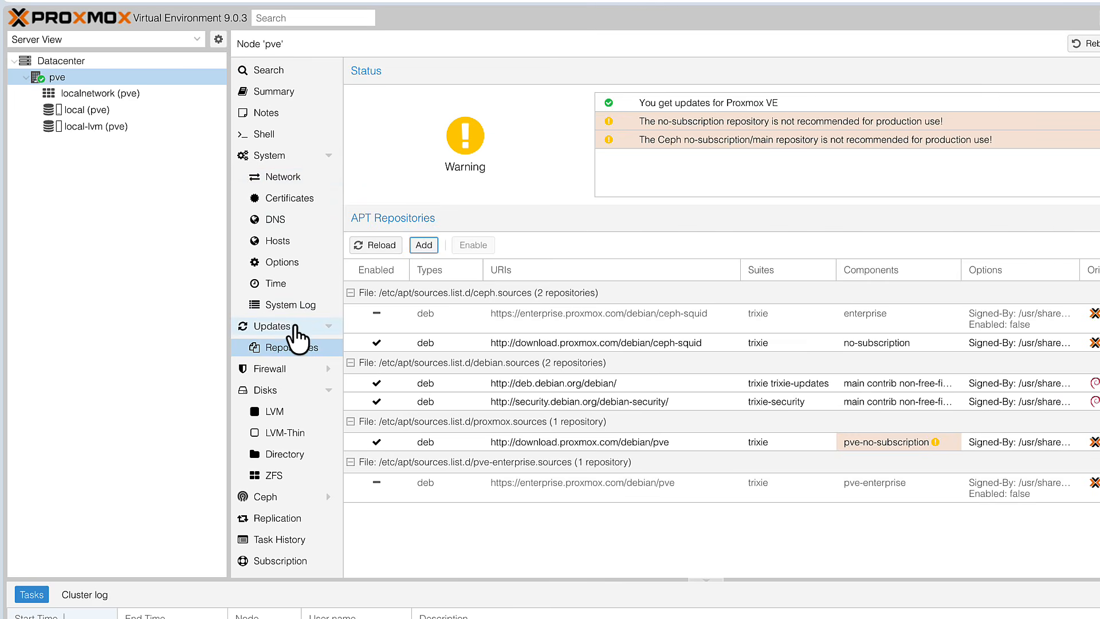
- Refresh the package database again under Updates and close the task viewer
left_click(289, 328)
left_click(364, 72)
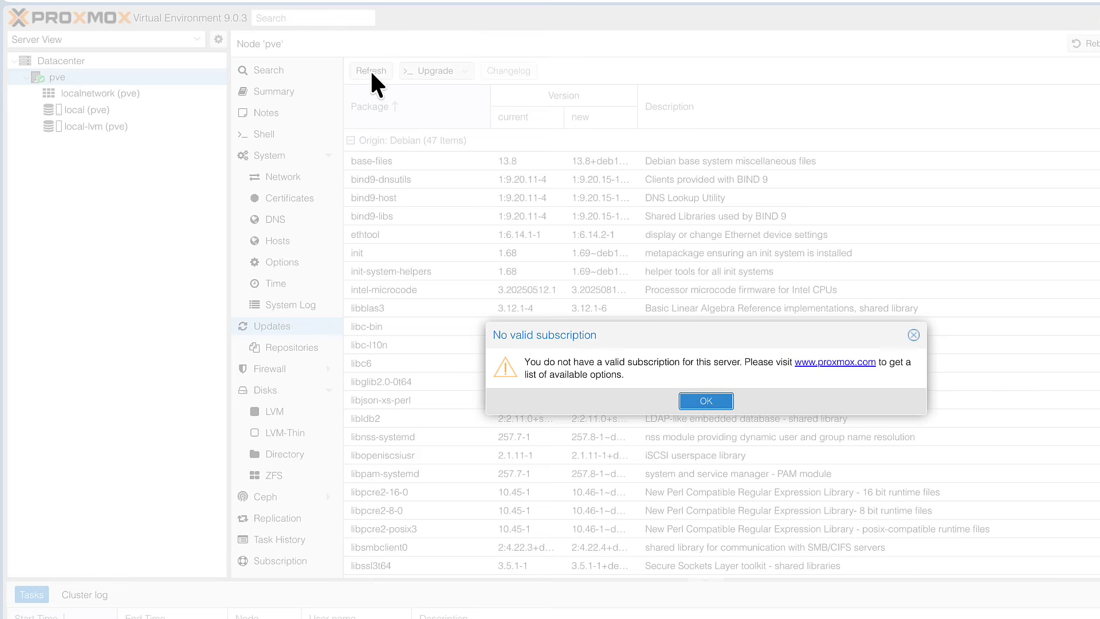
left_click(706, 401)
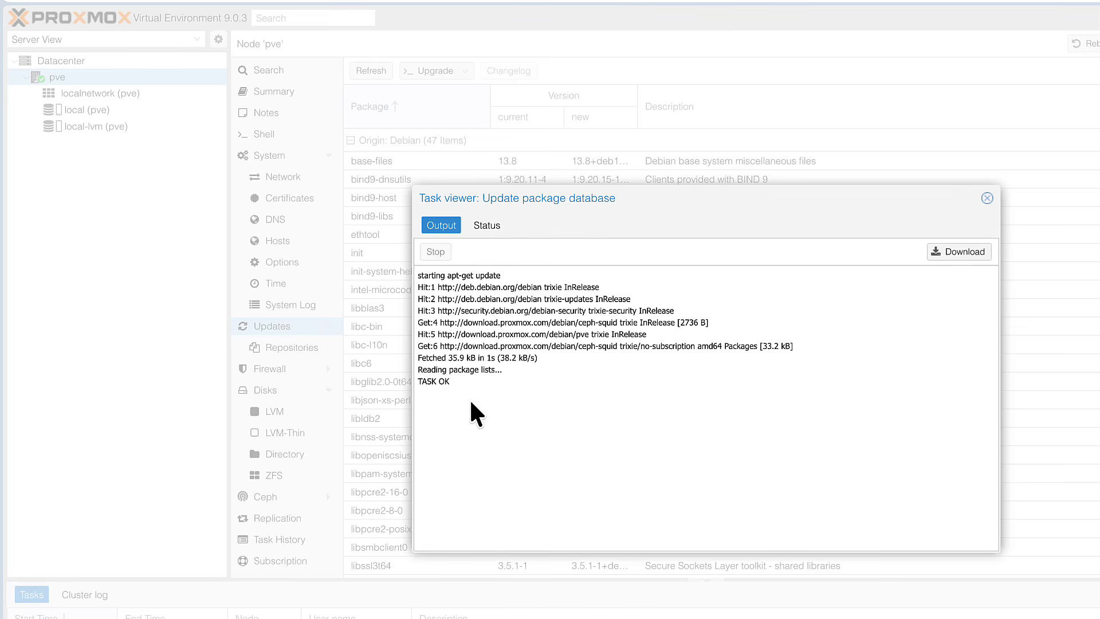
left_click(513, 384)
left_click(987, 198)
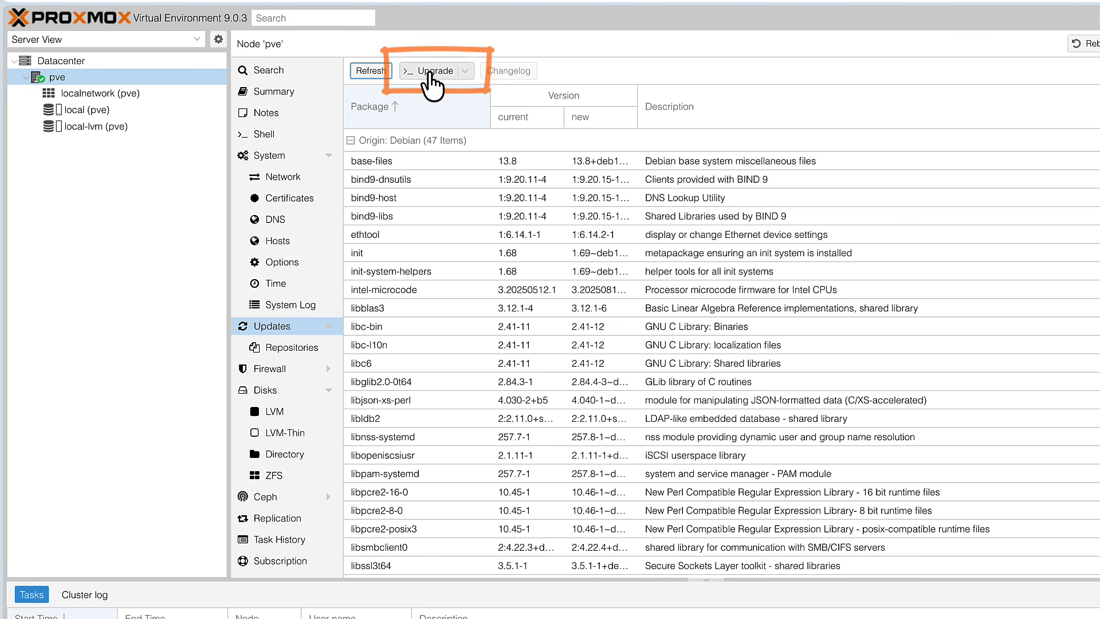
- Start the package upgrade and confirm installing the packages with Y
left_click(436, 80)
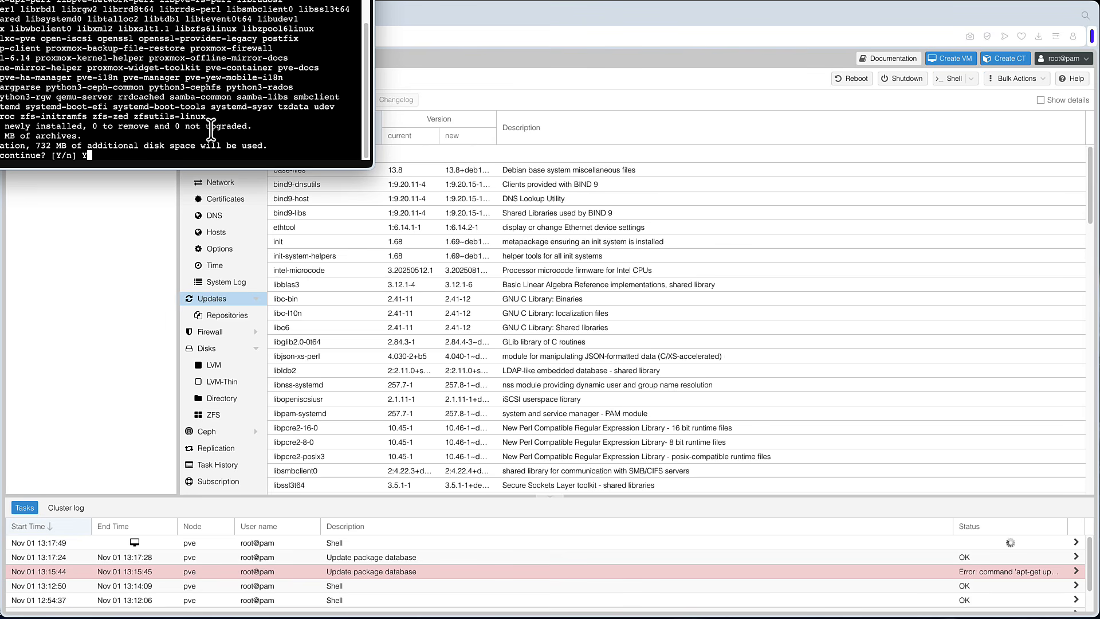
type("Y")
key("Return")
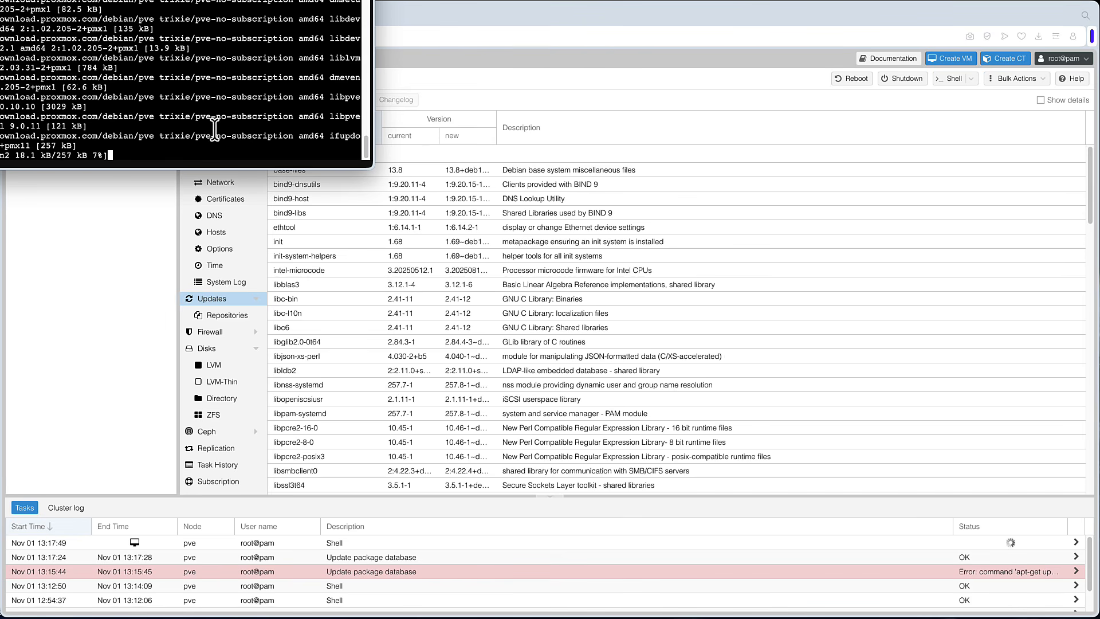
- Reboot the node from the upgrade shell with the reboot command
left_click_drag(215, 1, 449, 73)
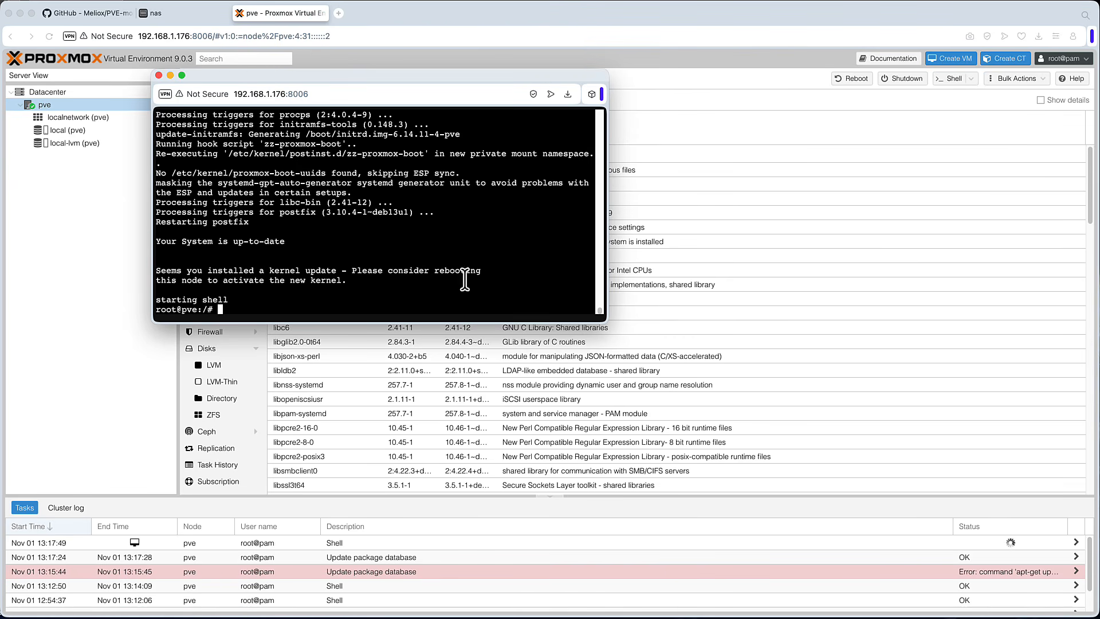
left_click_drag(188, 269, 338, 265)
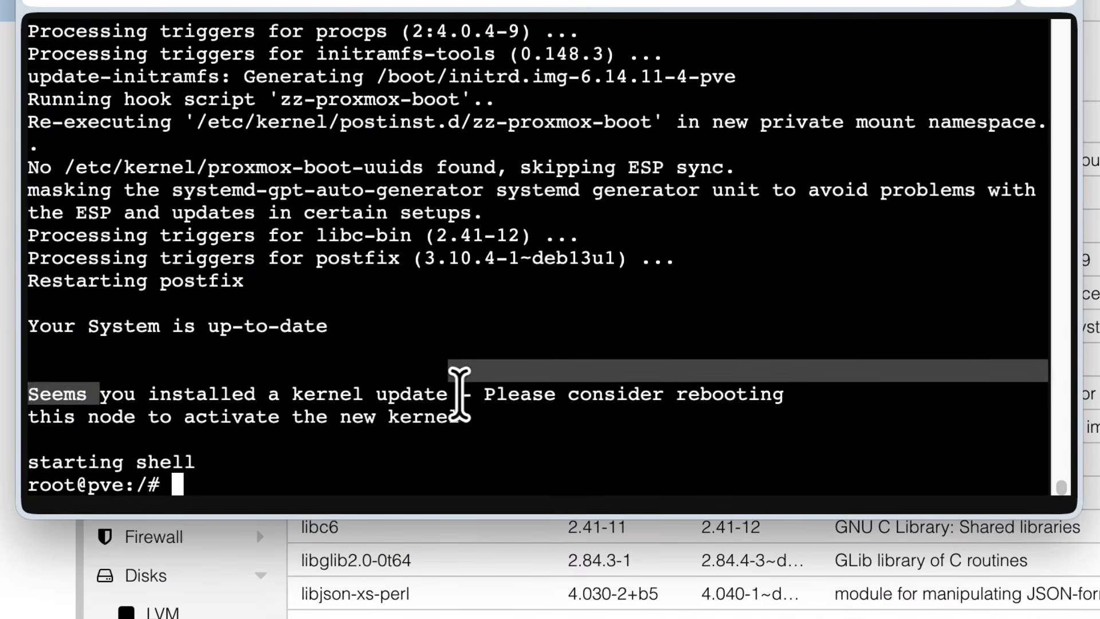
left_click(344, 271)
left_click_drag(794, 395, 509, 395)
left_click(561, 468)
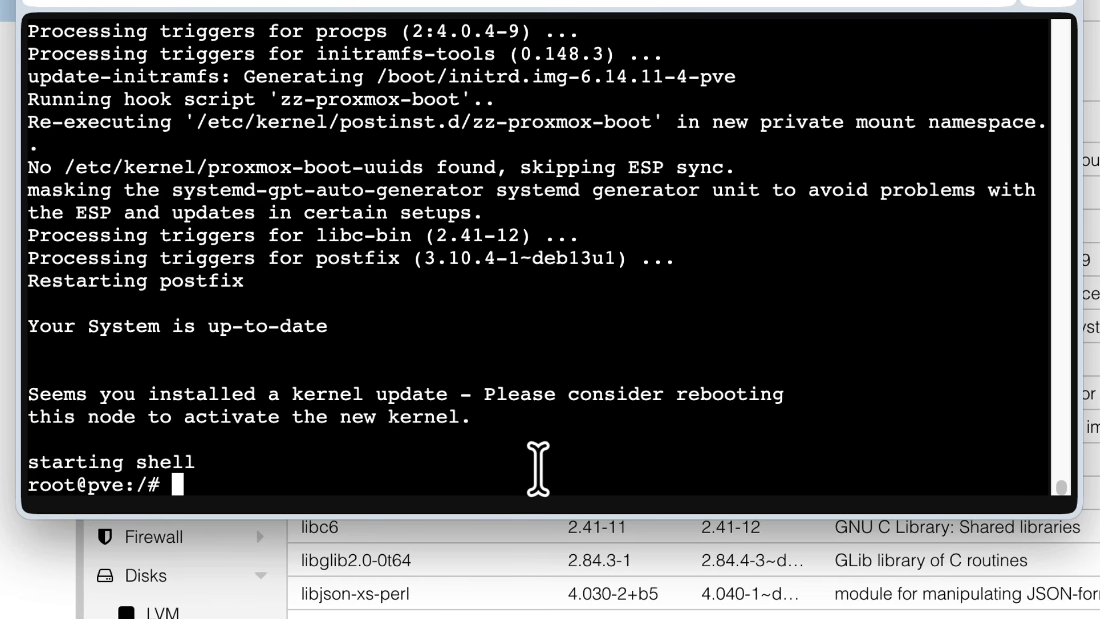
type("reboot")
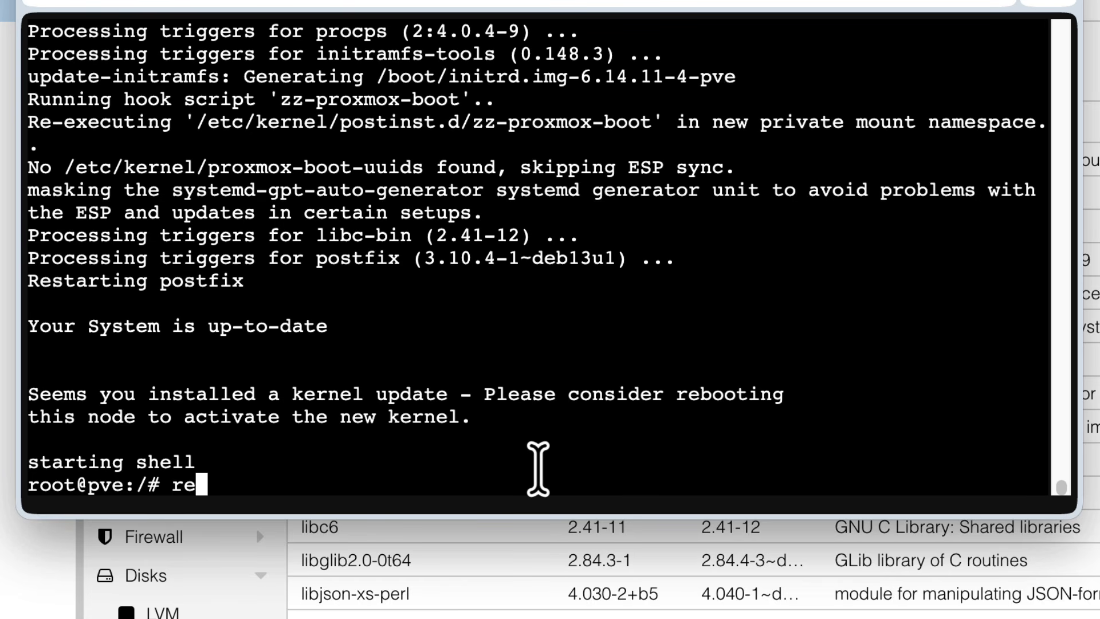
key("Return")
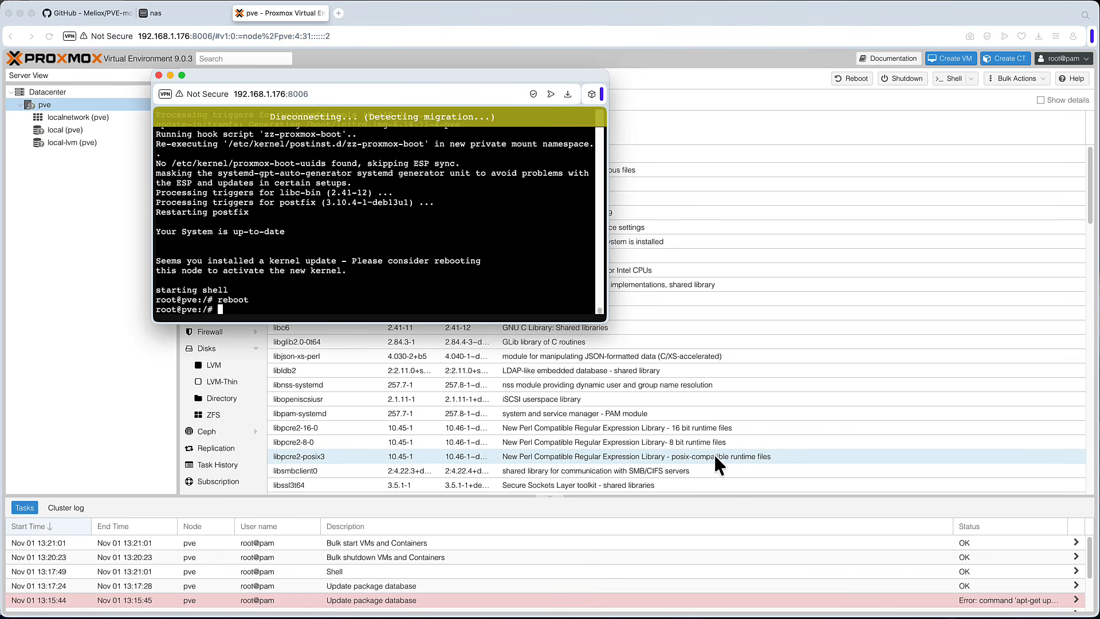
left_click(476, 541)
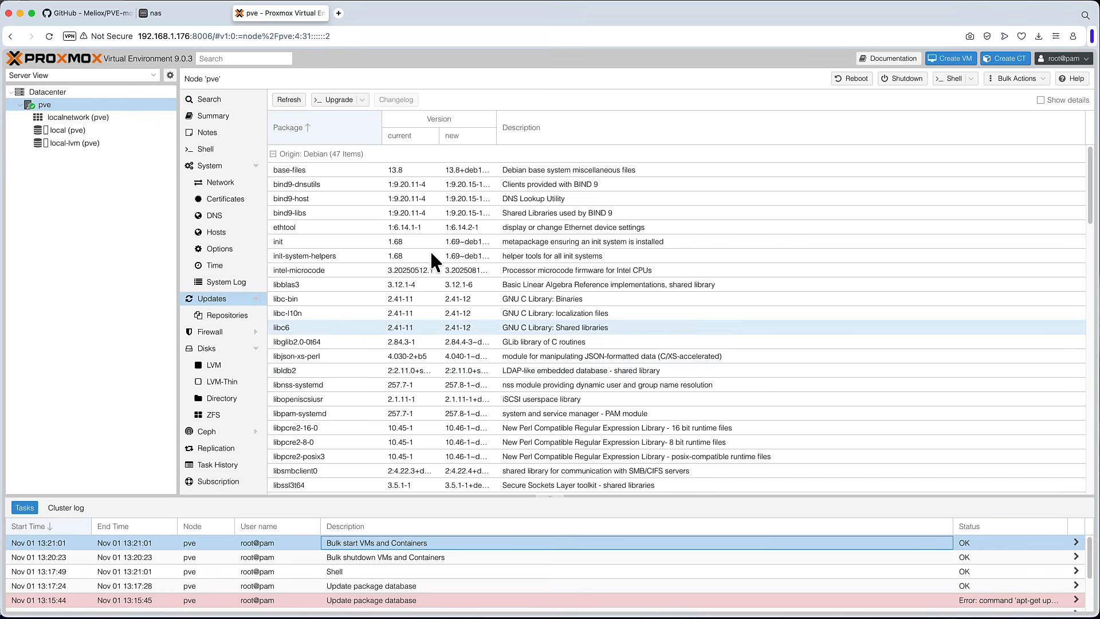
- Reload the web interface and check the Proxmox VE version number shown in the header
left_click(49, 36)
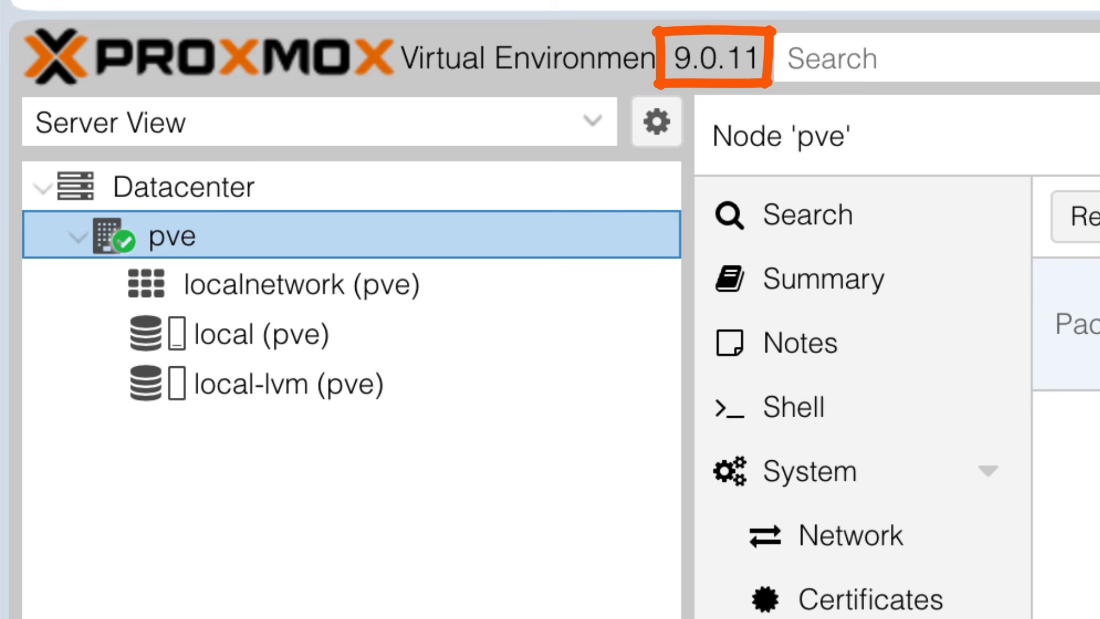
left_click_drag(761, 59, 674, 59)
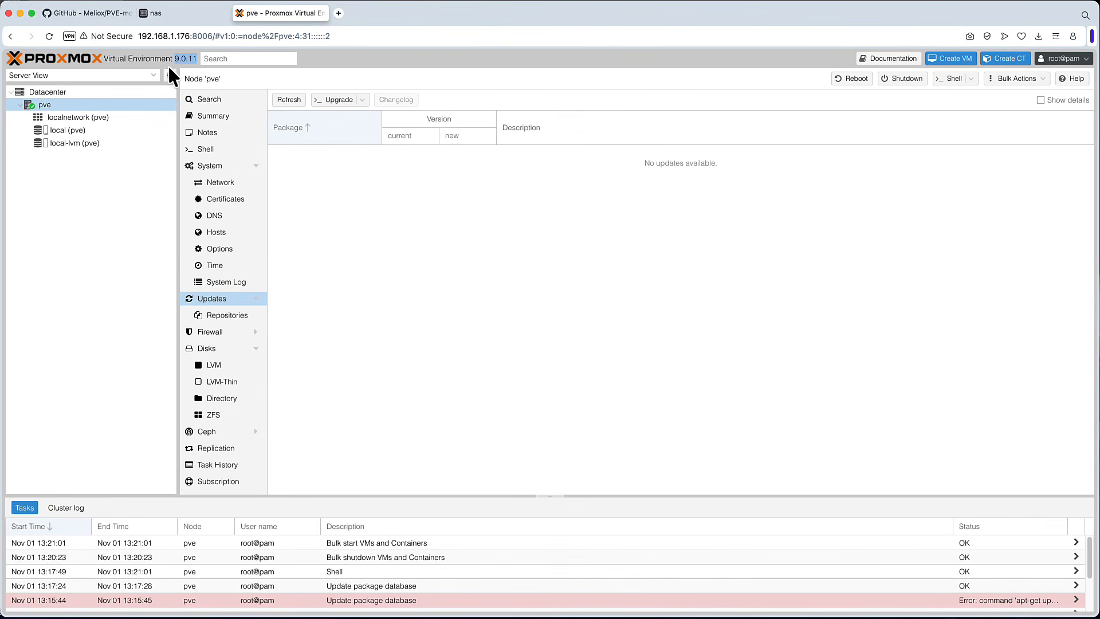
left_click(168, 64)
double_click(186, 58)
- Log out of the web interface and log back in as root with Linux PAM authentication
left_click(1080, 58)
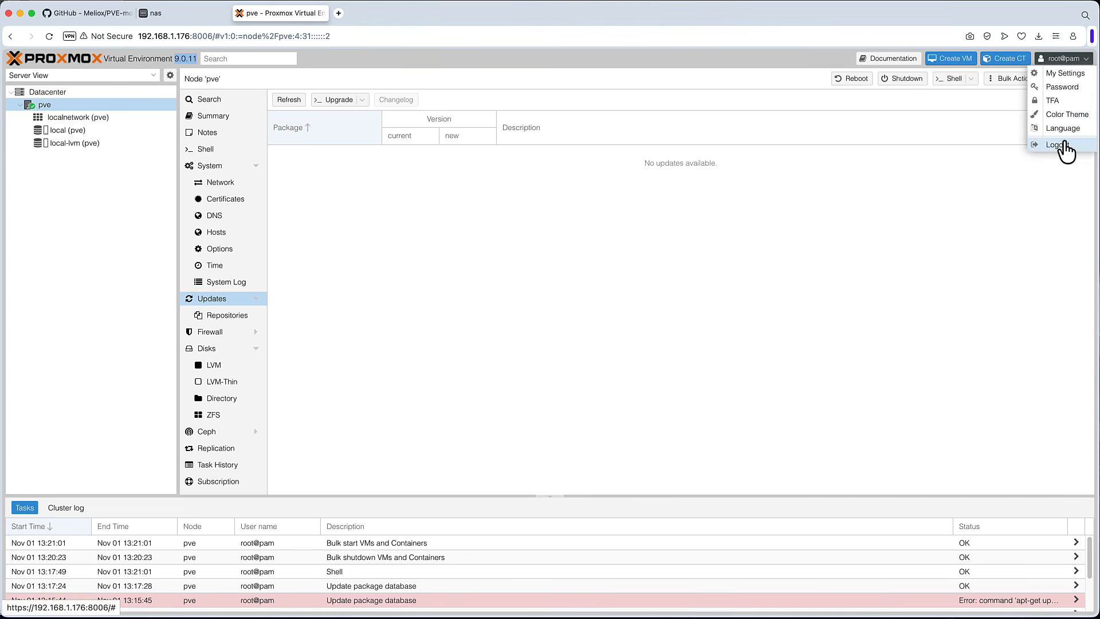
left_click(1065, 145)
left_click(550, 307)
left_click(552, 329)
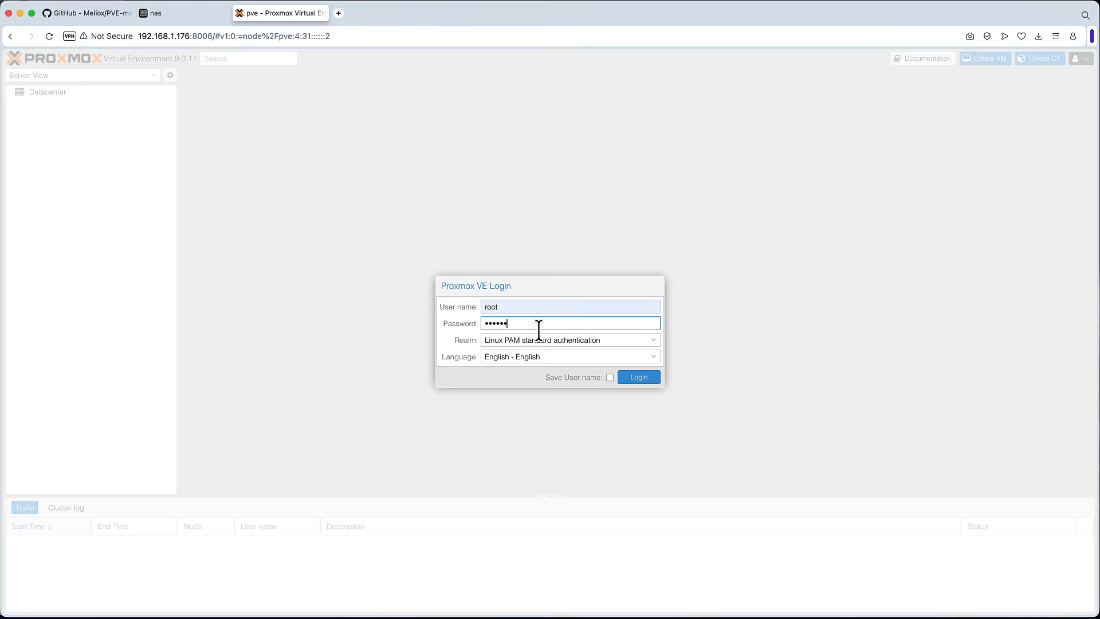
left_click(642, 377)
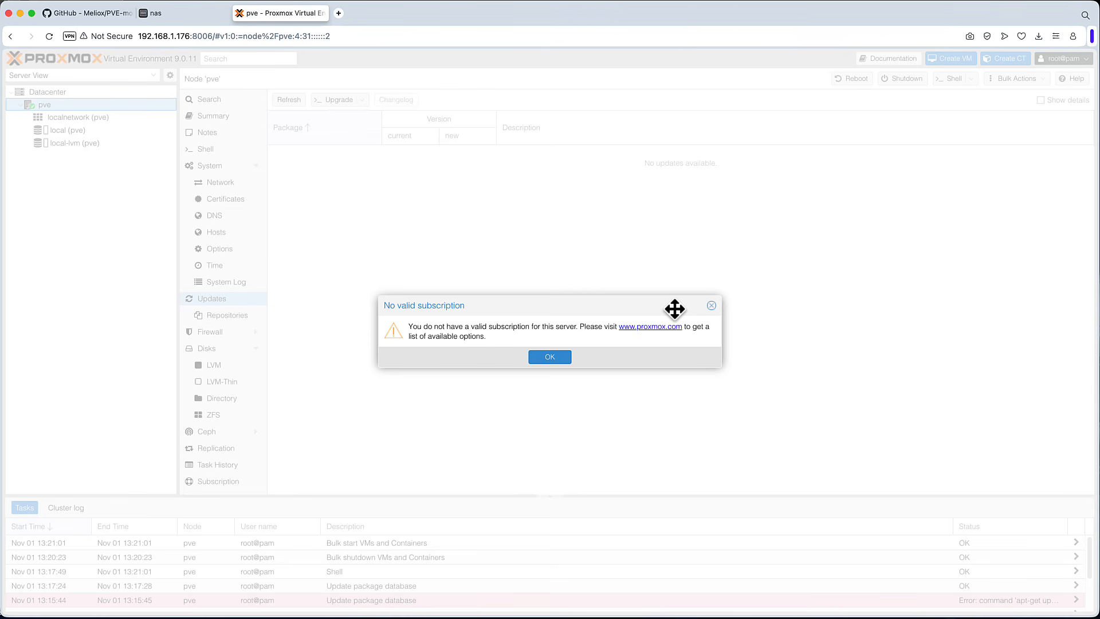
- Dismiss the No valid subscription message
key("super+alt+i")
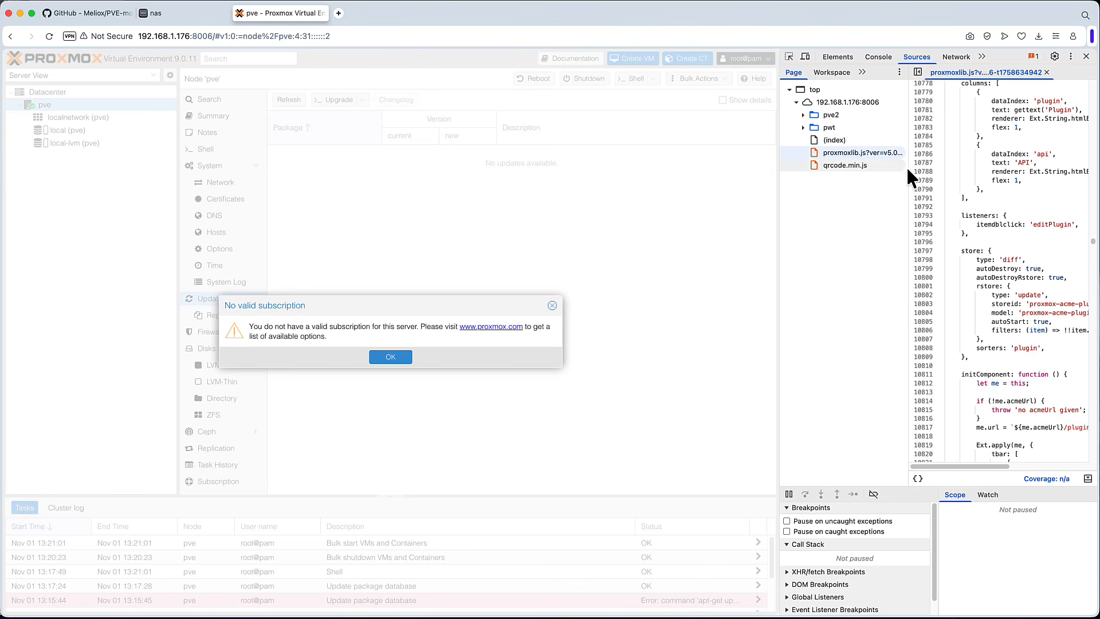
left_click(1086, 56)
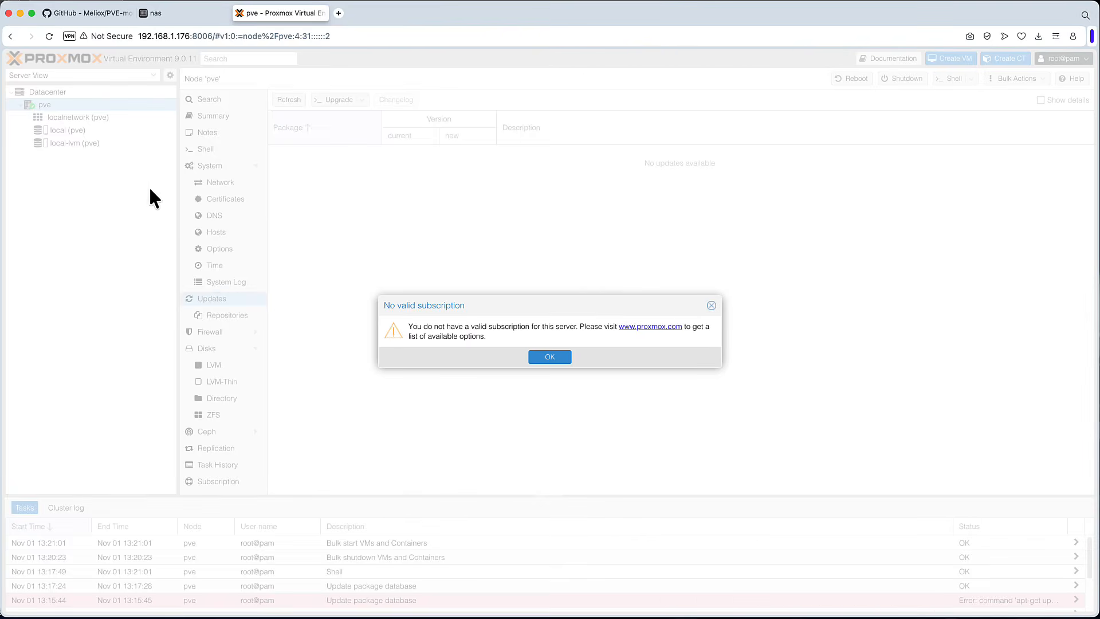
left_click(541, 357)
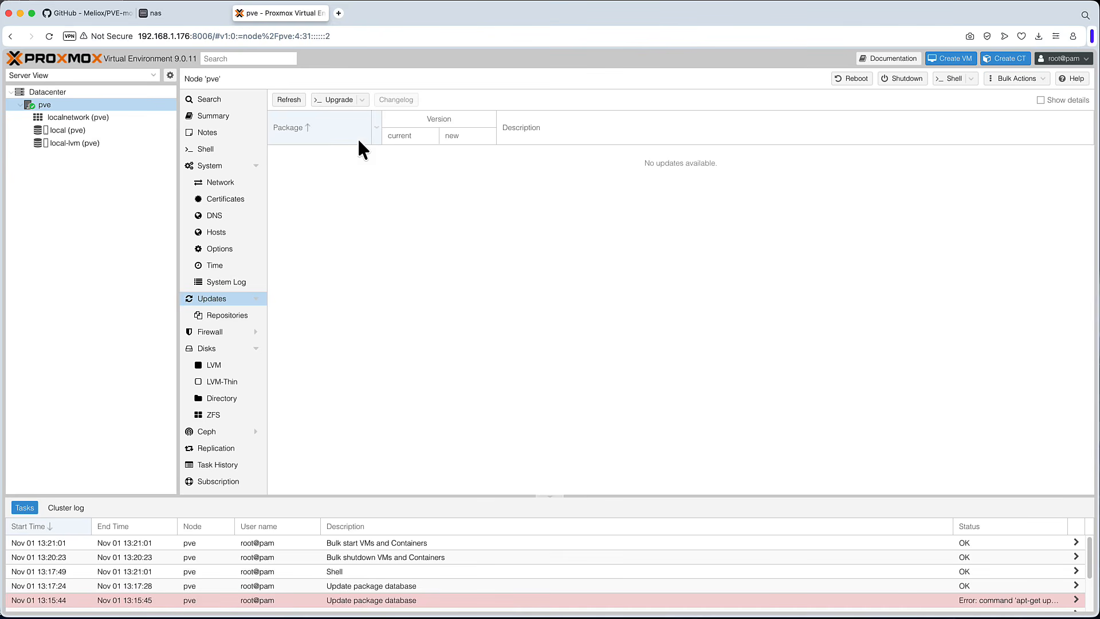
- Open the node shell, change to /usr/share/javascript/proxmox-widget-toolkit/ and list its files with ls -l
left_click(210, 152)
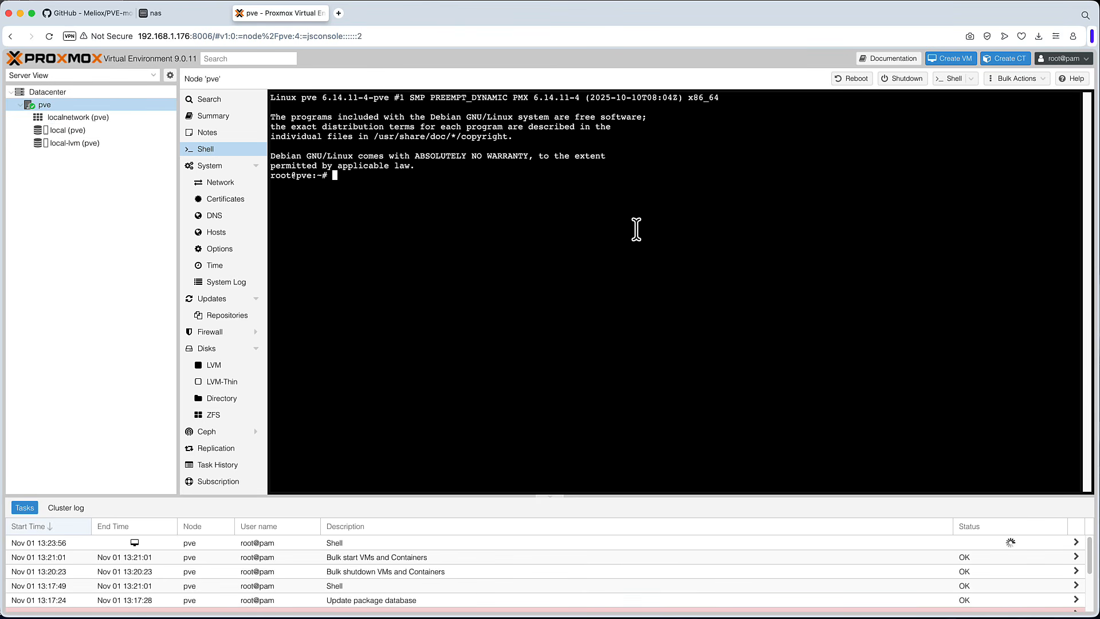
type("cd /usr/share/javas")
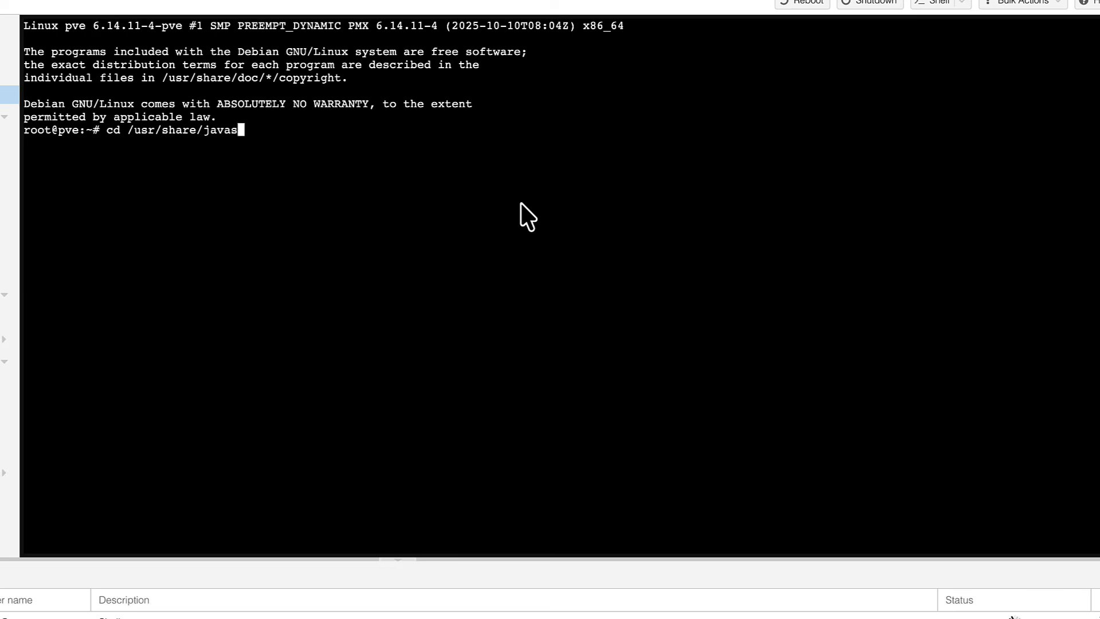
key("Tab")
type("prox")
key("Tab")
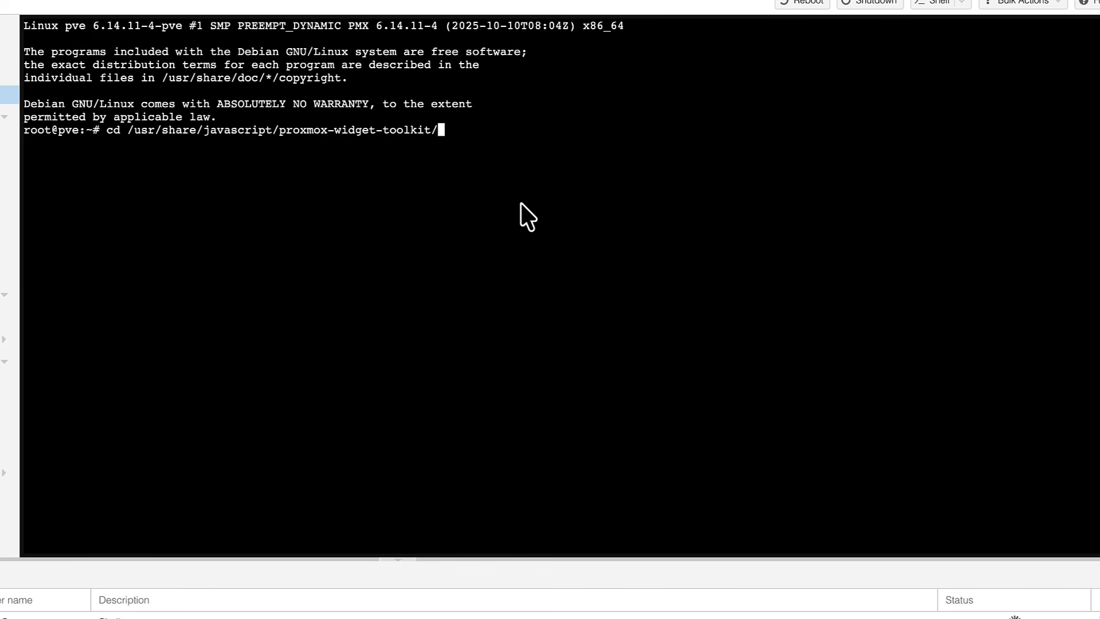
key("Return")
type("ls -l")
key("Return")
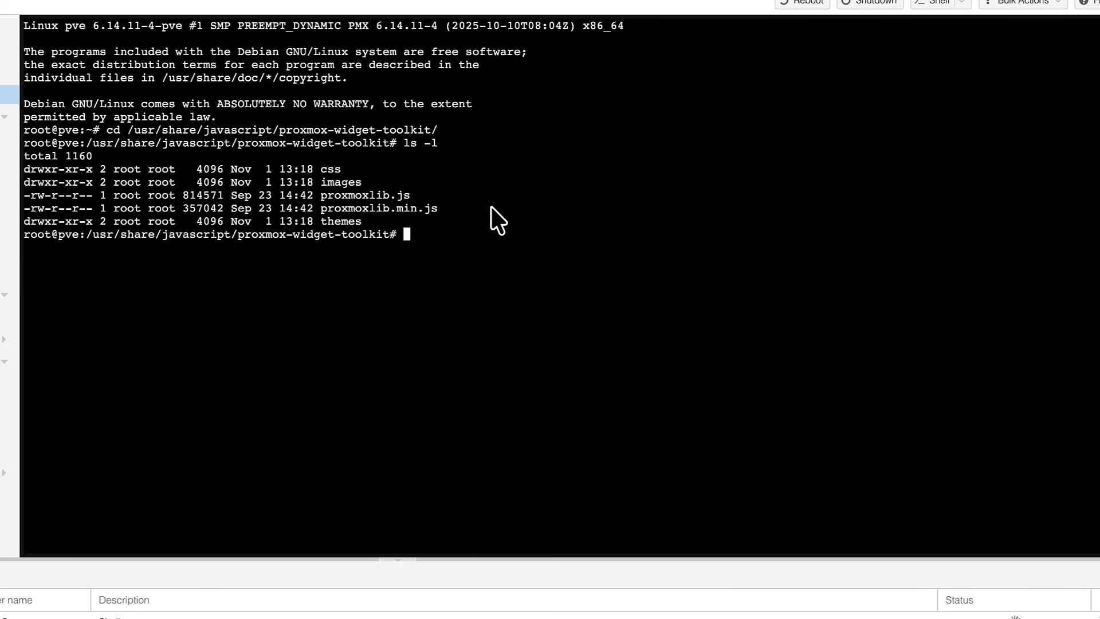
- Copy proxmoxlib.js to proxmoxlib.js.backup and list the directory again with ls -l
mouse_move(410, 195)
left_mouse_down()
mouse_move(327, 195)
mouse_move(405, 202)
left_mouse_up()
left_click(423, 211)
type("cp proxmoxlib.")
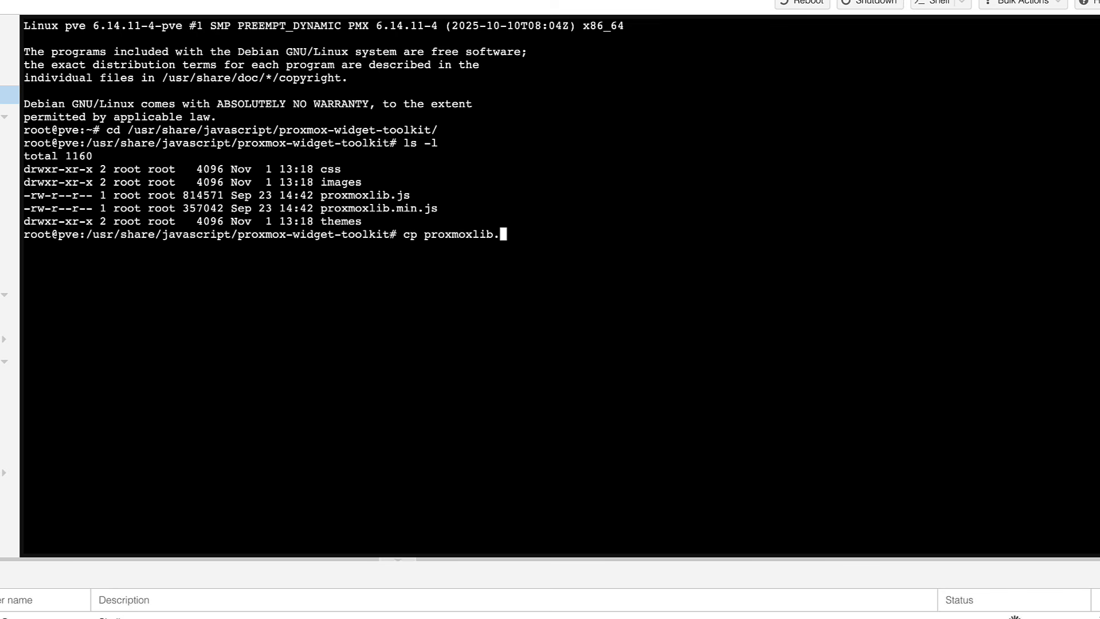
type("js proxmoxlib.js.")
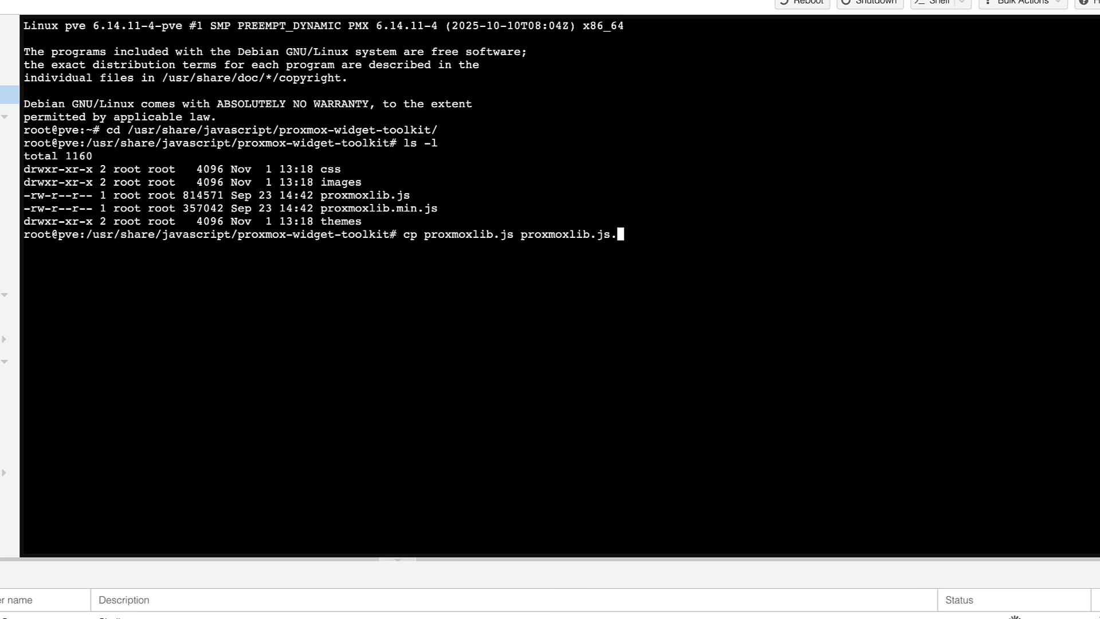
type("backup")
key("Return")
type("ls -l")
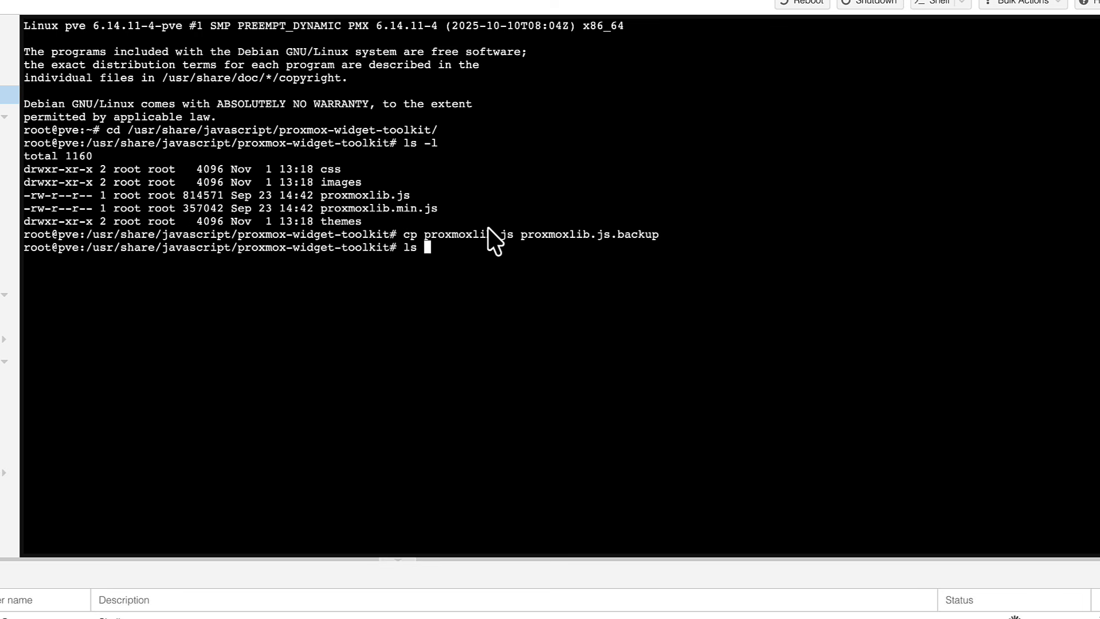
key("Return")
- Open proxmoxlib.js in the nano editor
left_click_drag(464, 312, 341, 312)
left_click(543, 358)
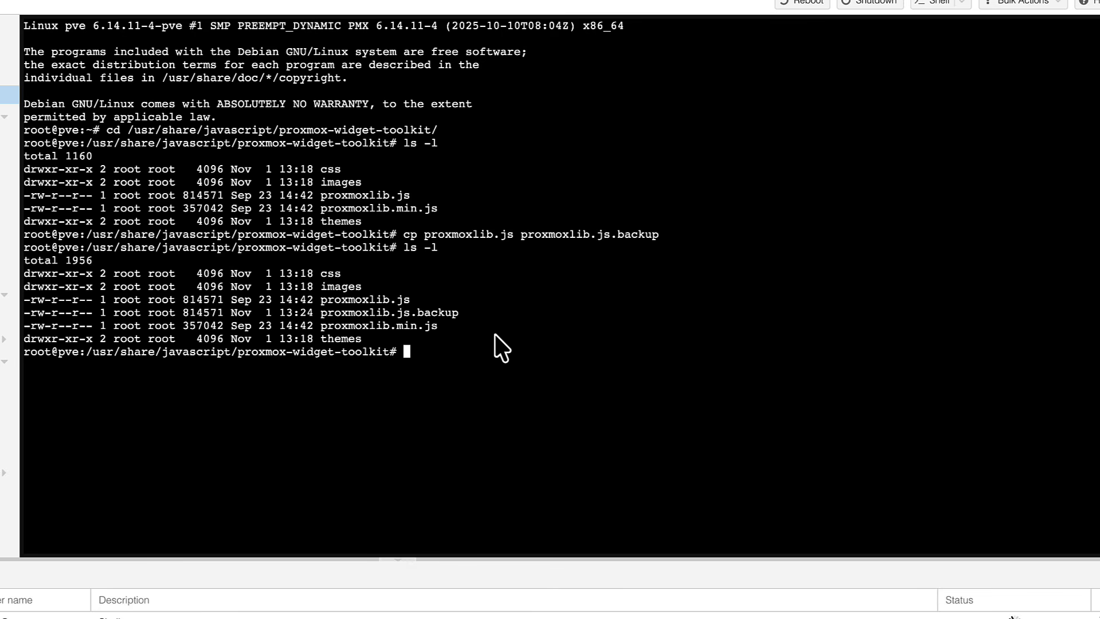
type("nano proxmoxlib.")
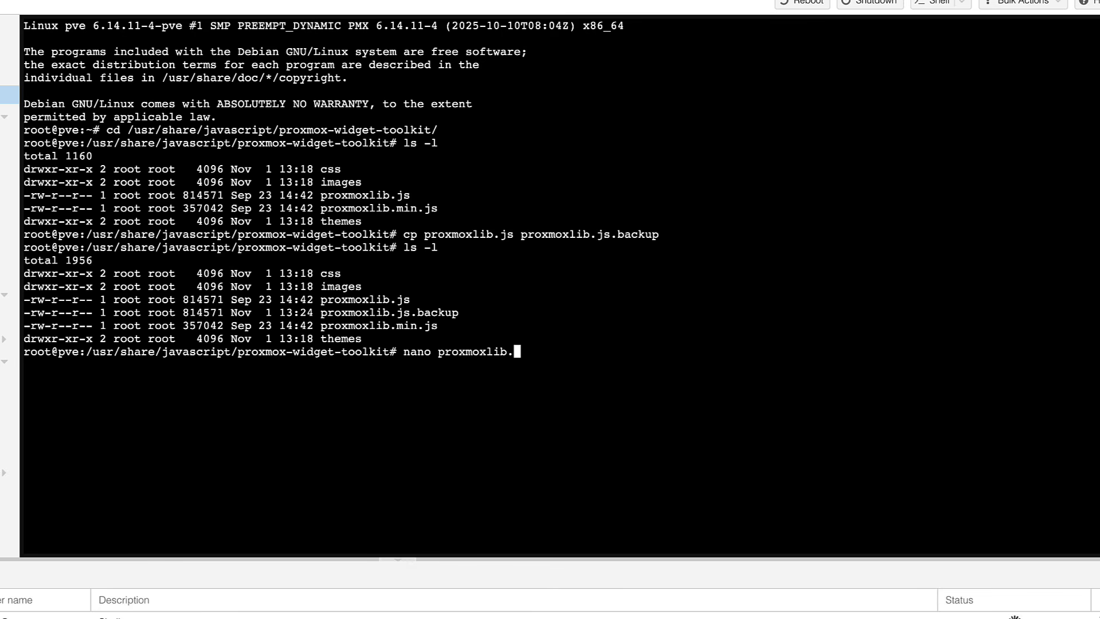
type("js")
key("Return")
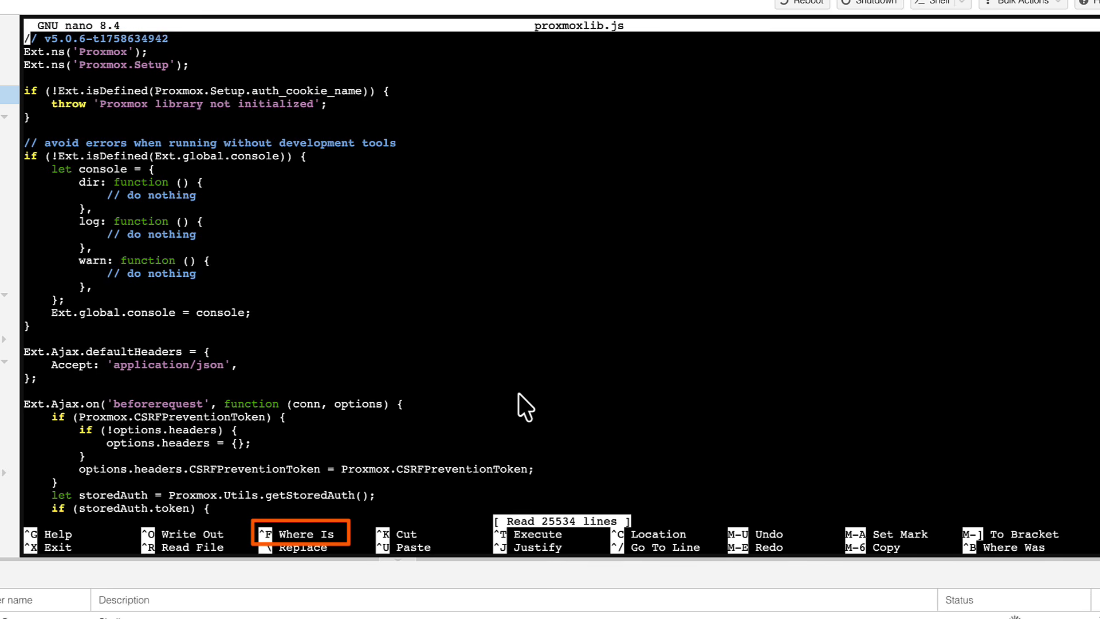
- Search the file for checked_command and move the cursor to the end of that function's opening line
key("ctrl+f")
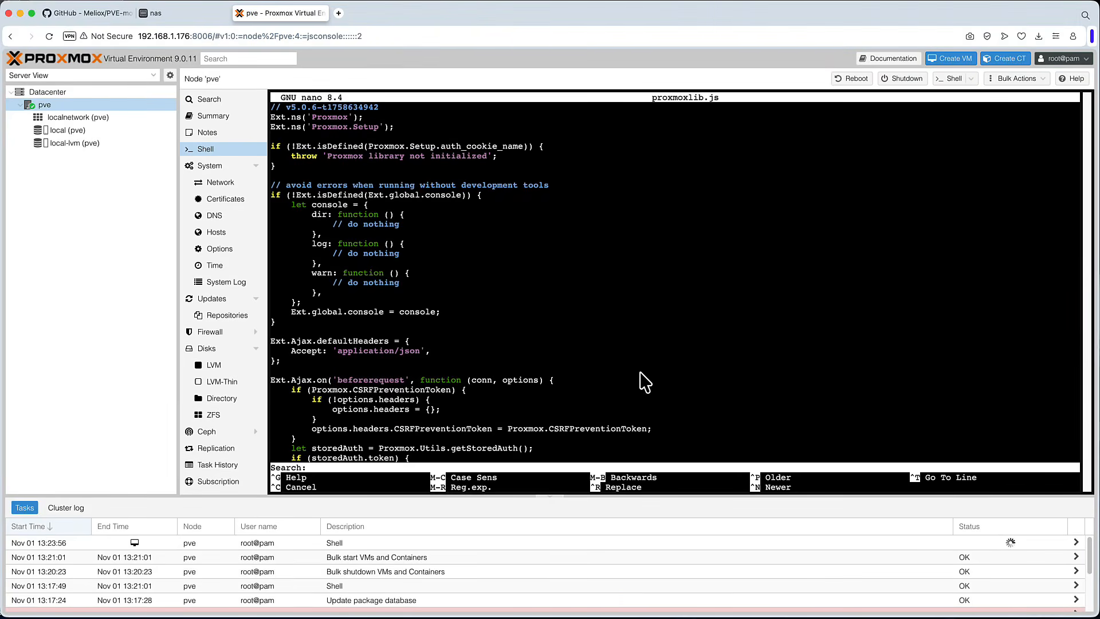
type("checked_command")
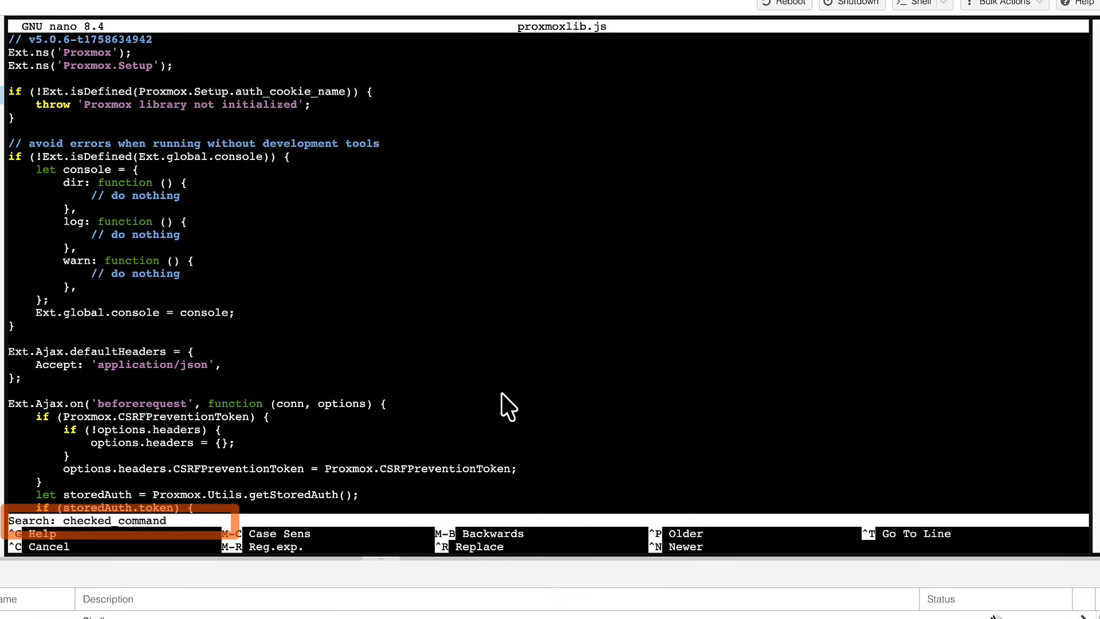
key("Return")
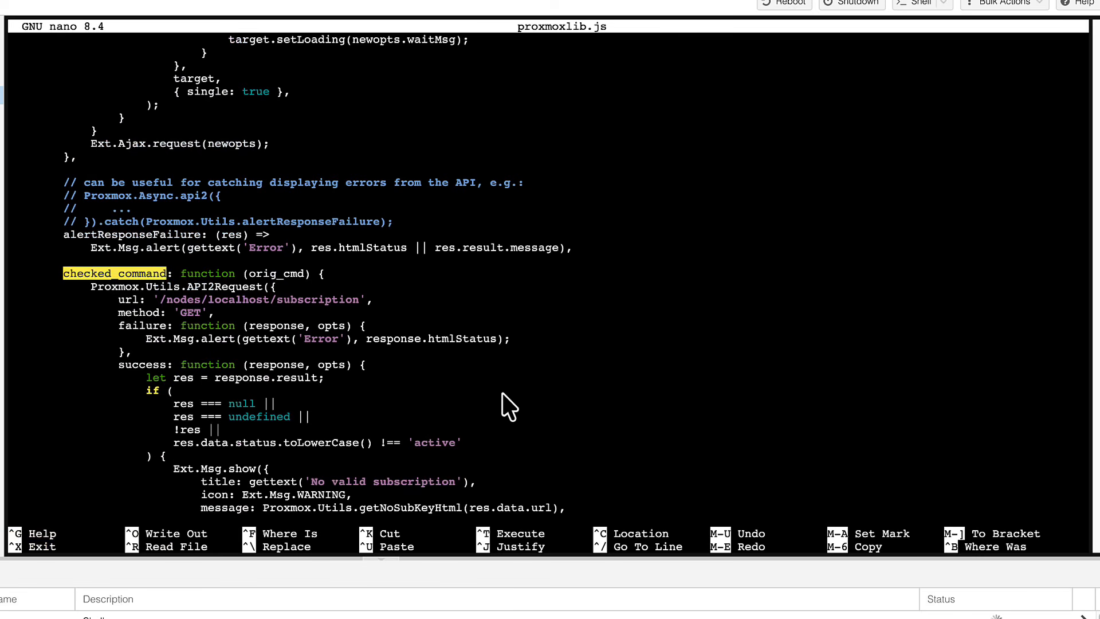
key("Right")
key("Right")
key("Right")
key("Right")
key("Right")
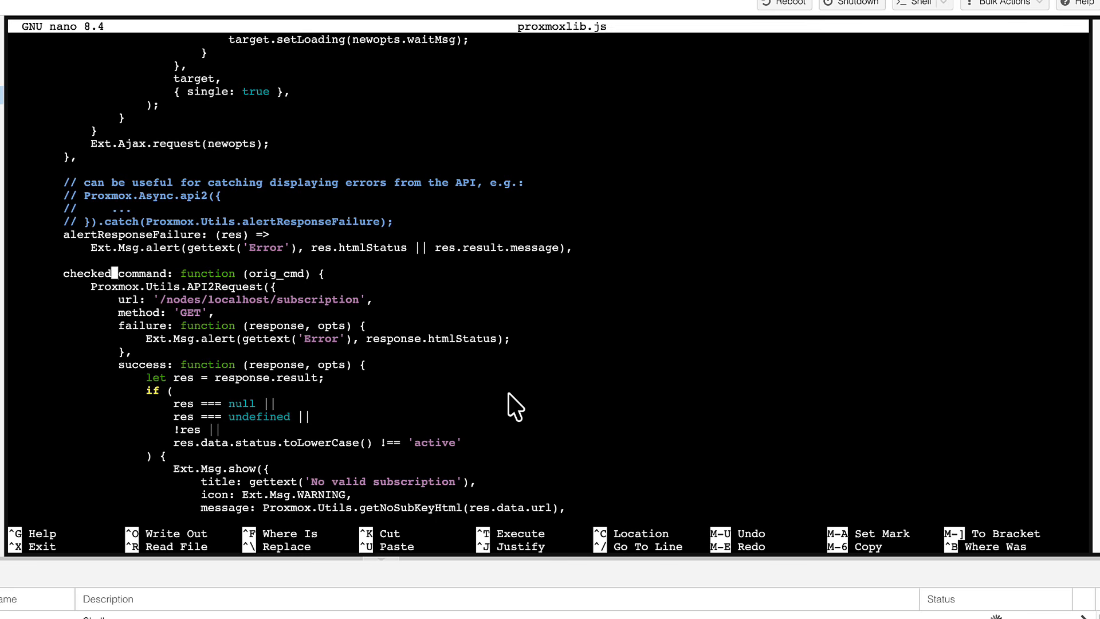
key("Right")
key("Right")
key("Right")
key("Right")
key("Right")
key("Right")
key("Right")
key("Right")
key("Right")
key("Right")
key("Right")
key("Right")
key("Right")
key("Right")
key("Right")
key("Right")
key("Right")
key("Right")
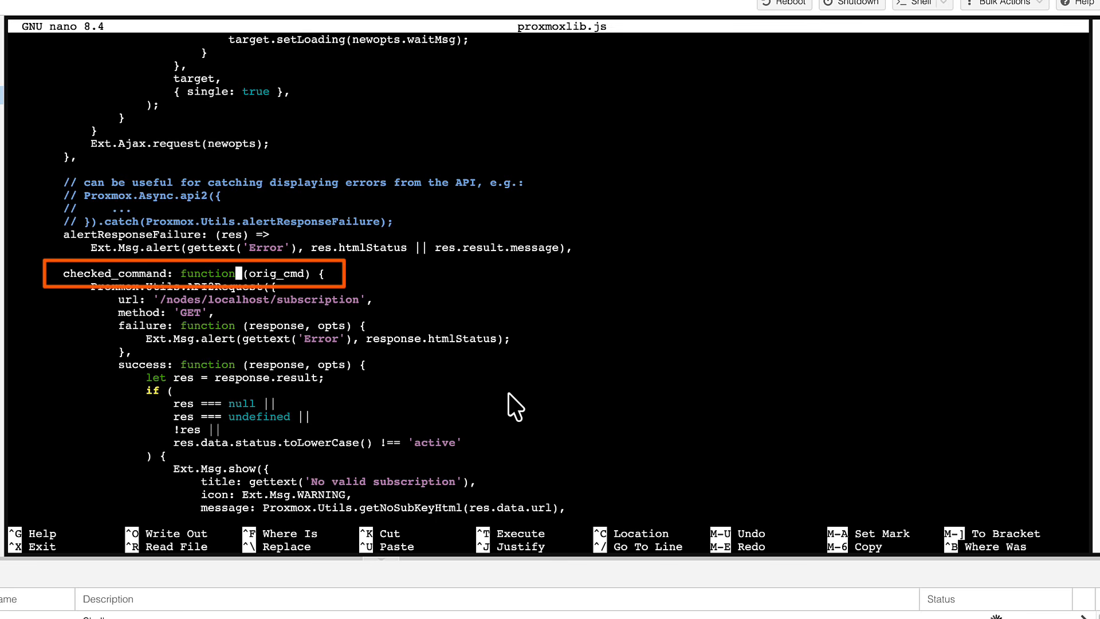
key("Right")
key("Right")
key("Right")
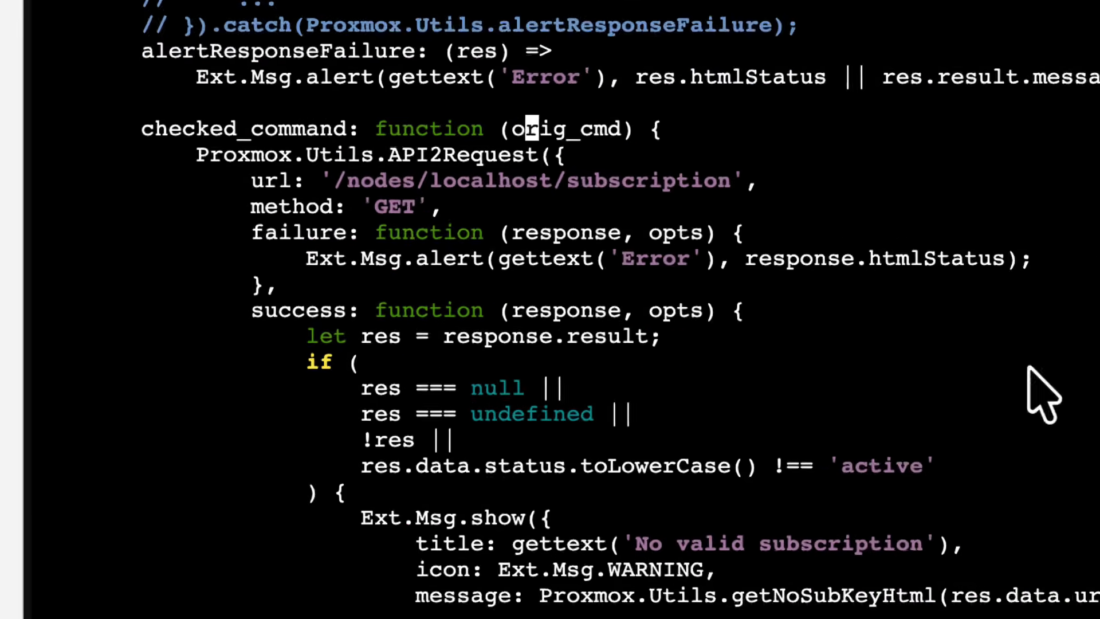
key("Right")
key("Right")
key("Right")
key("Right")
key("Right")
key("Right")
key("Right")
key("Right")
key("Right")
key("Right")
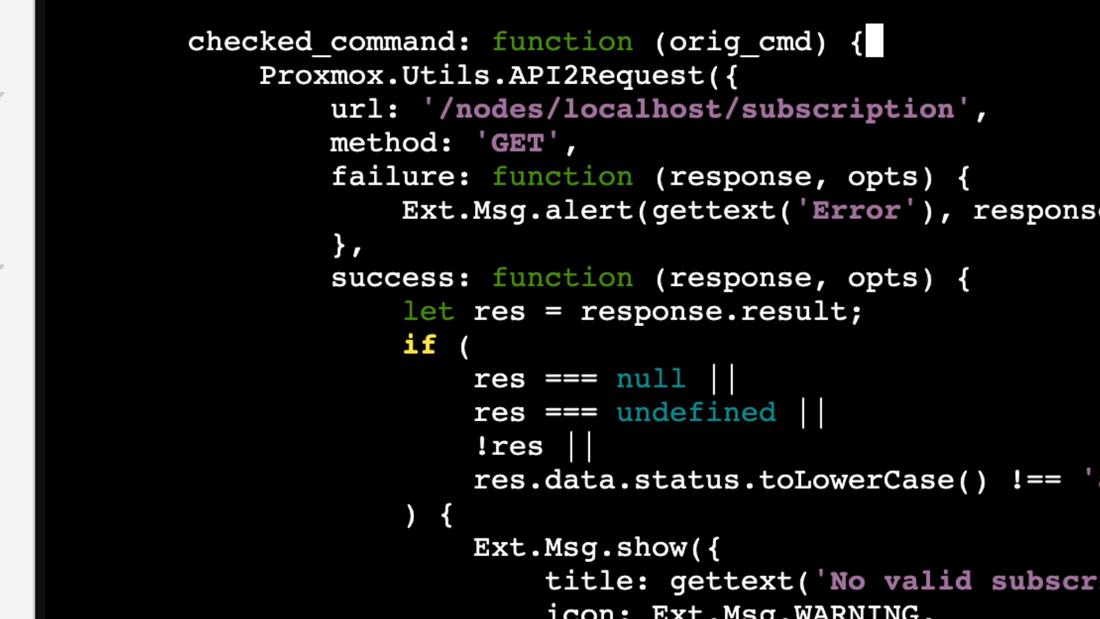
- Insert the lines orig_cmd(); and return; at the start of the checked_command function body
key("Return")
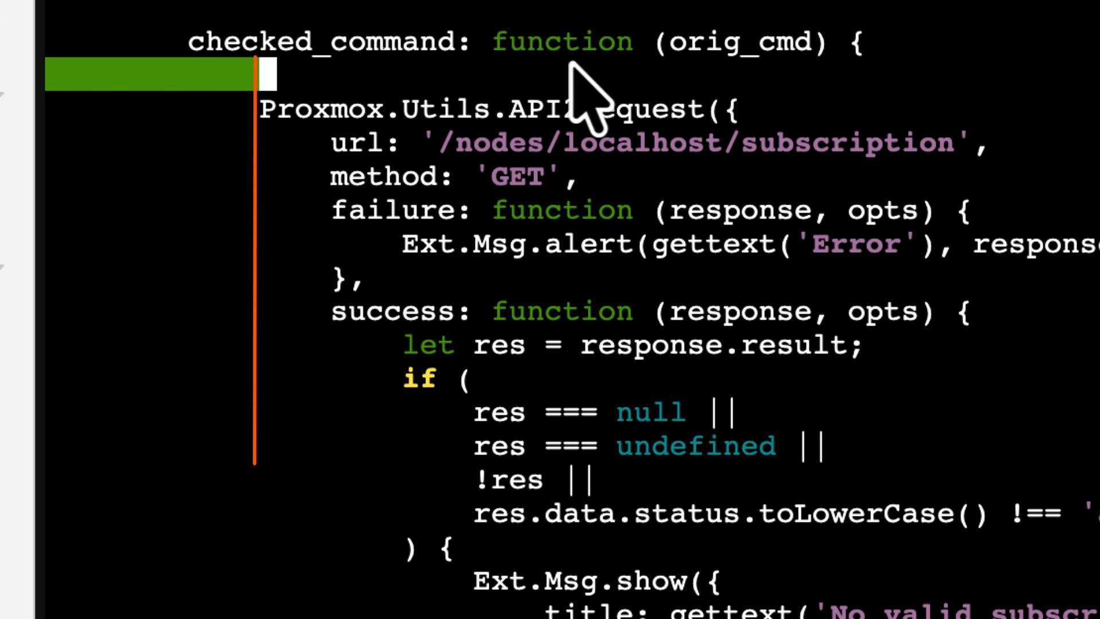
left_click_drag(670, 44, 811, 46)
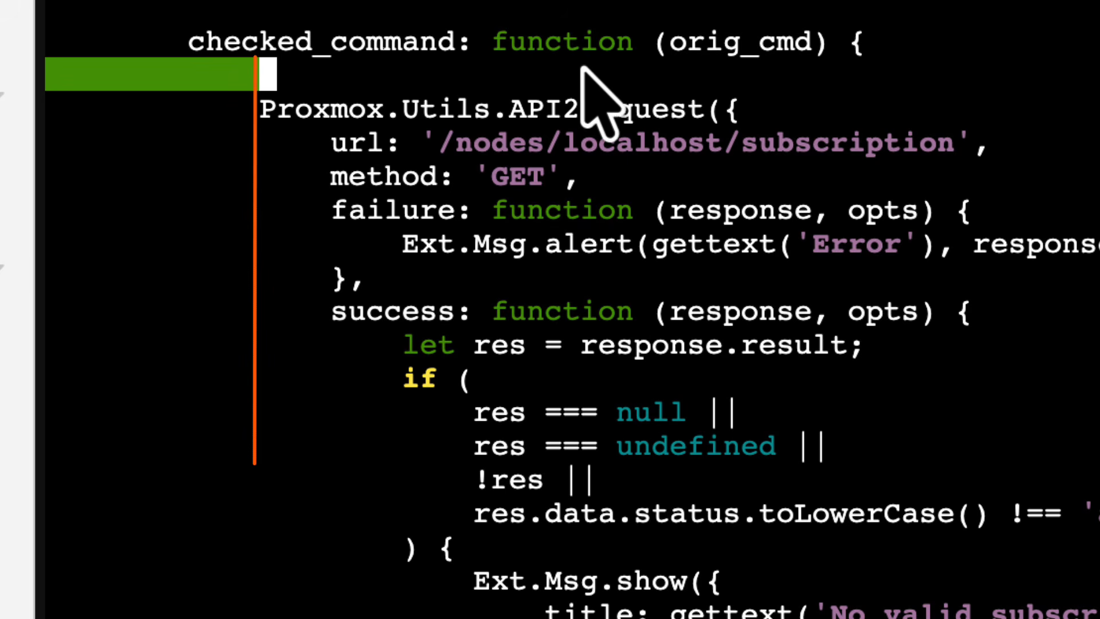
type("orig_cmd")
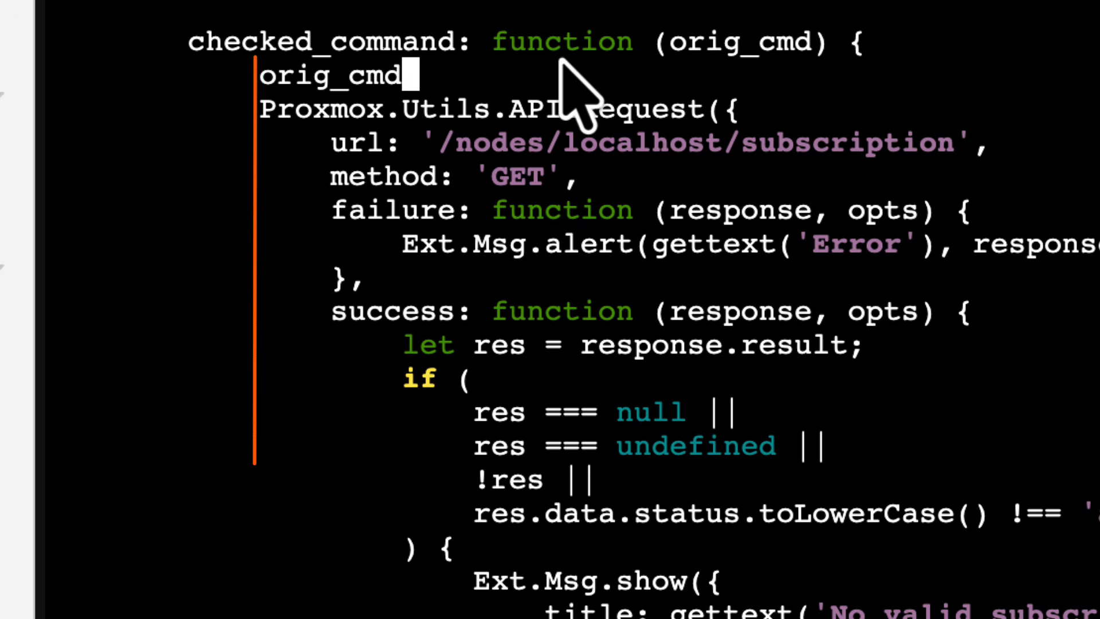
type("()")
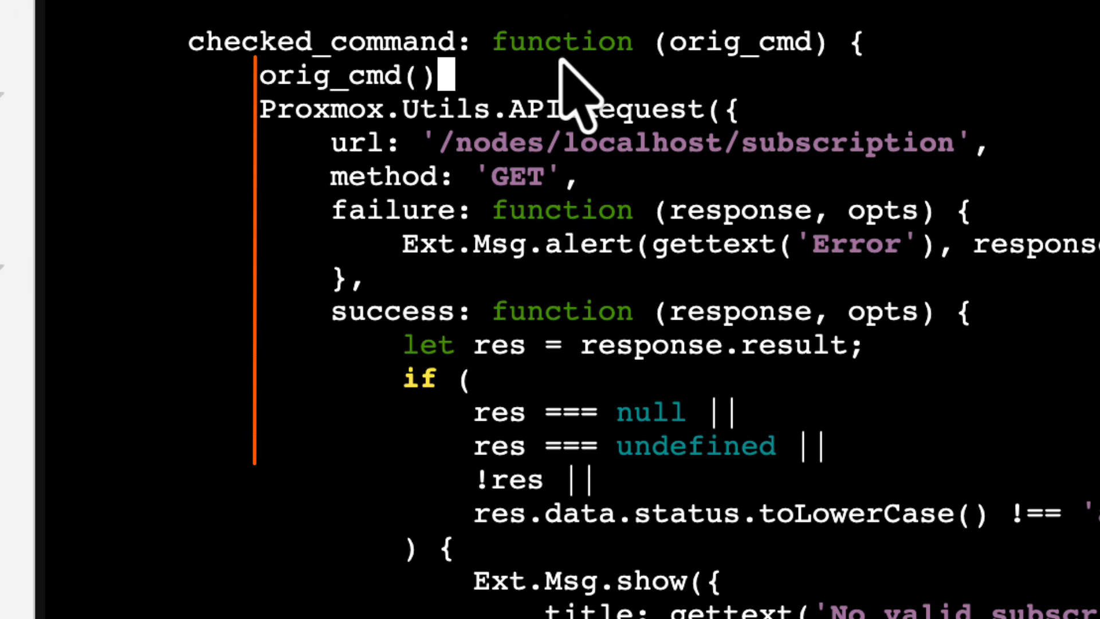
type(";")
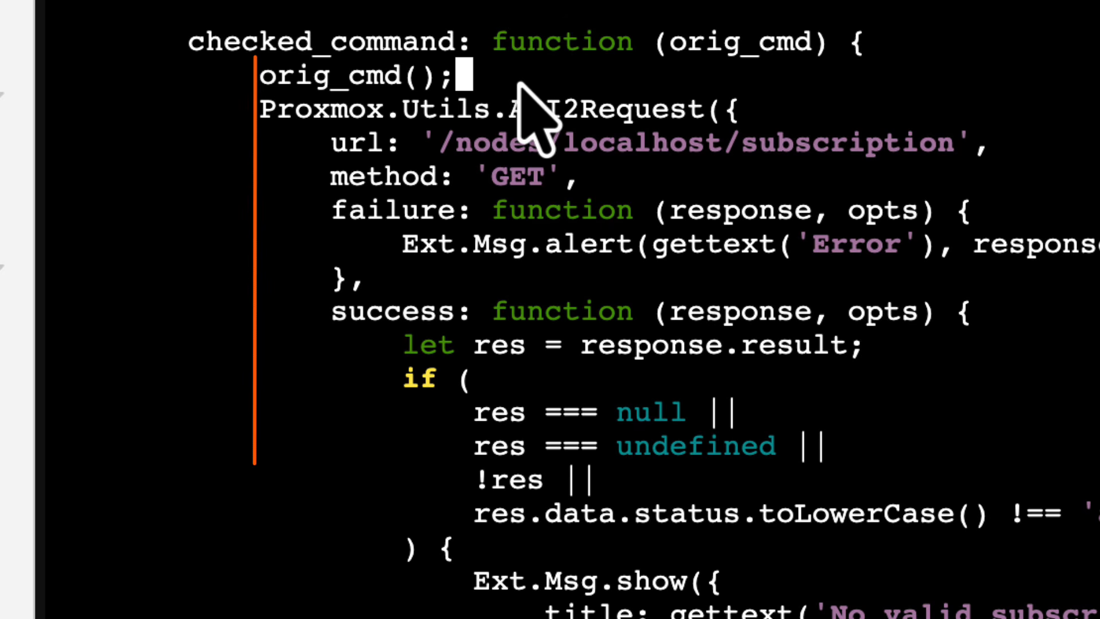
key("Return")
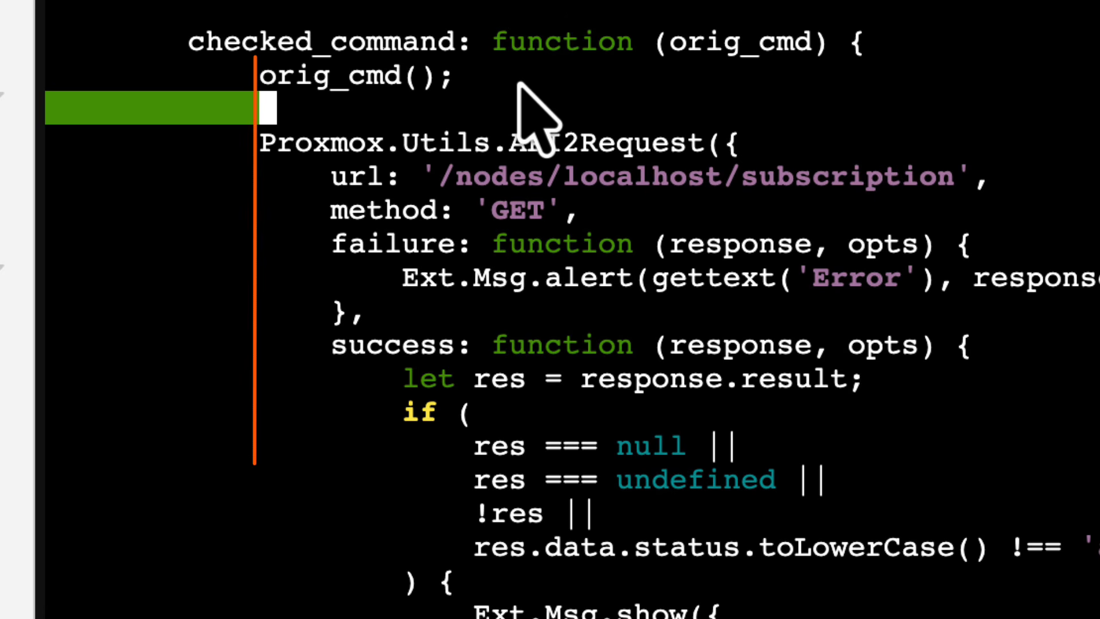
type("retur")
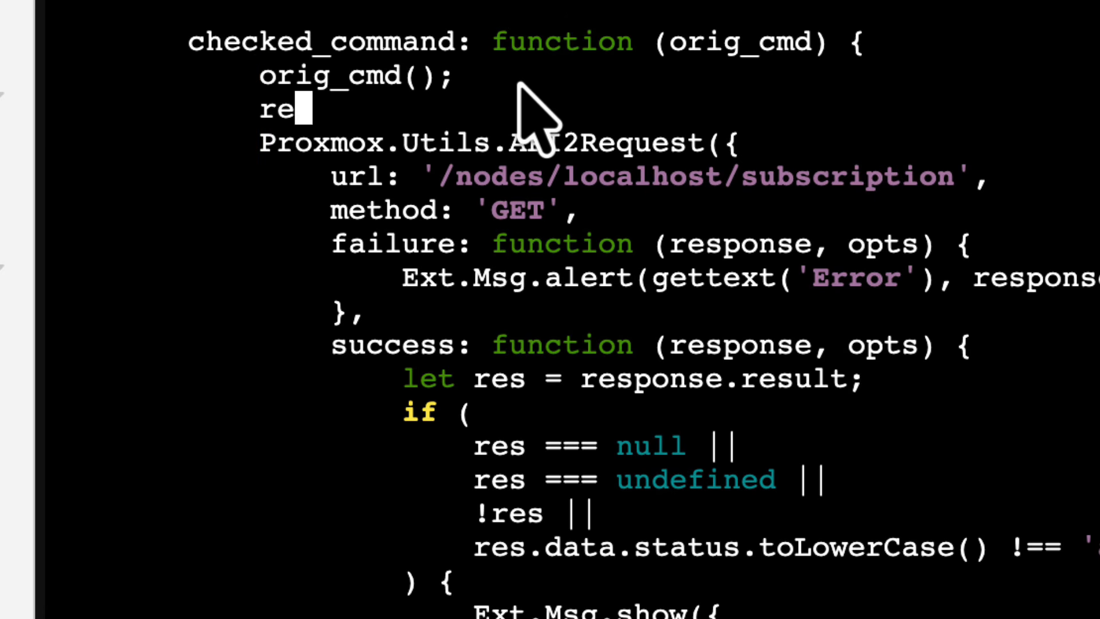
type("n;")
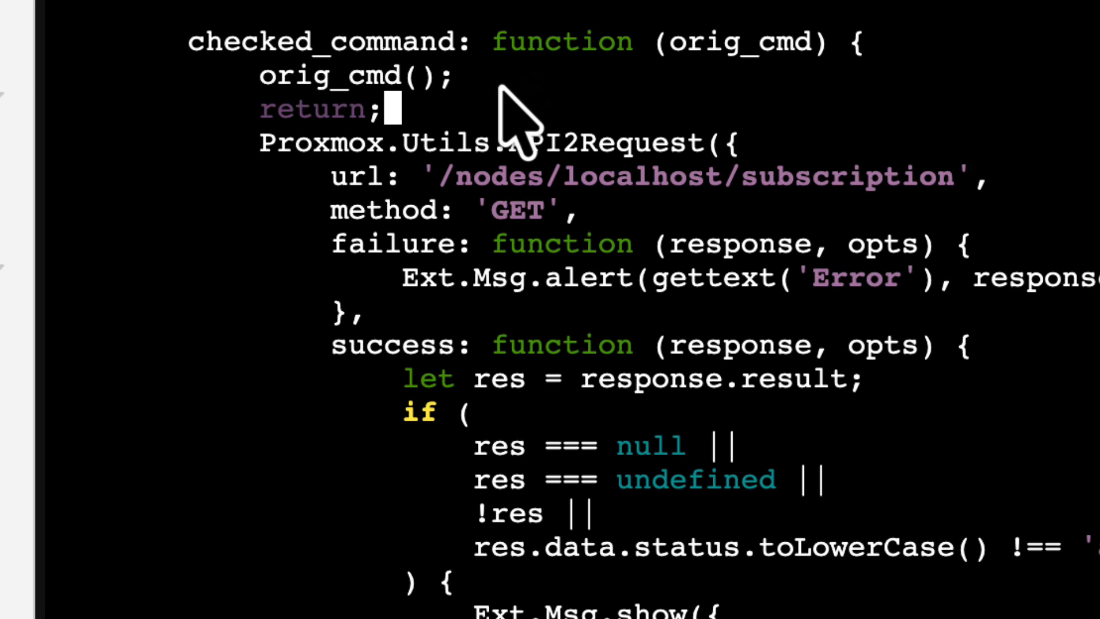
left_click_drag(427, 106, 177, 31)
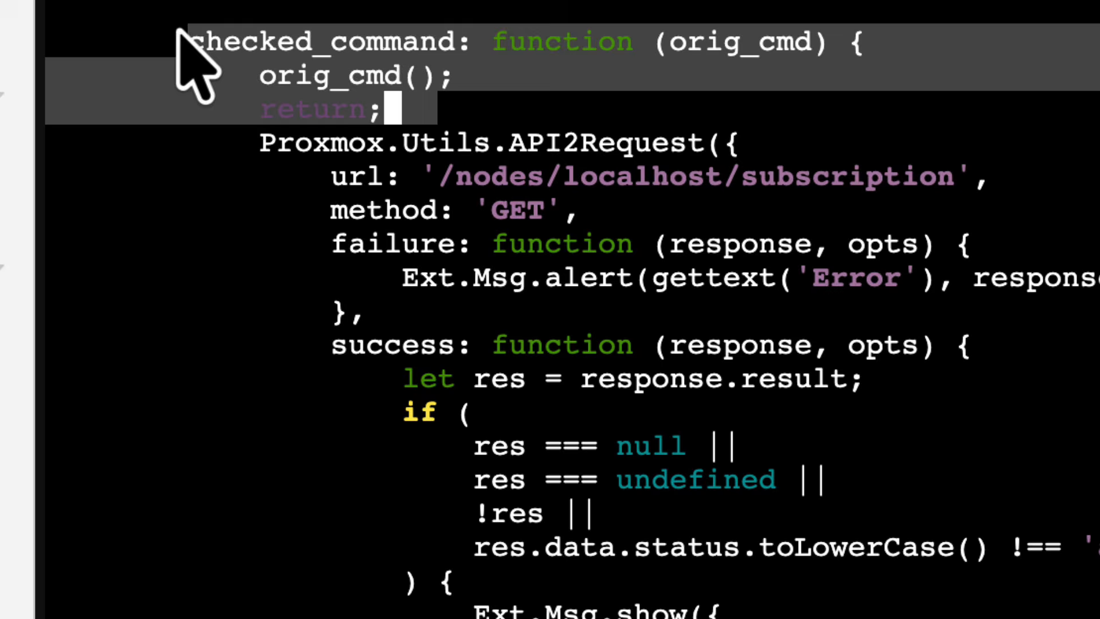
left_click(564, 100)
left_click_drag(832, 43, 634, 44)
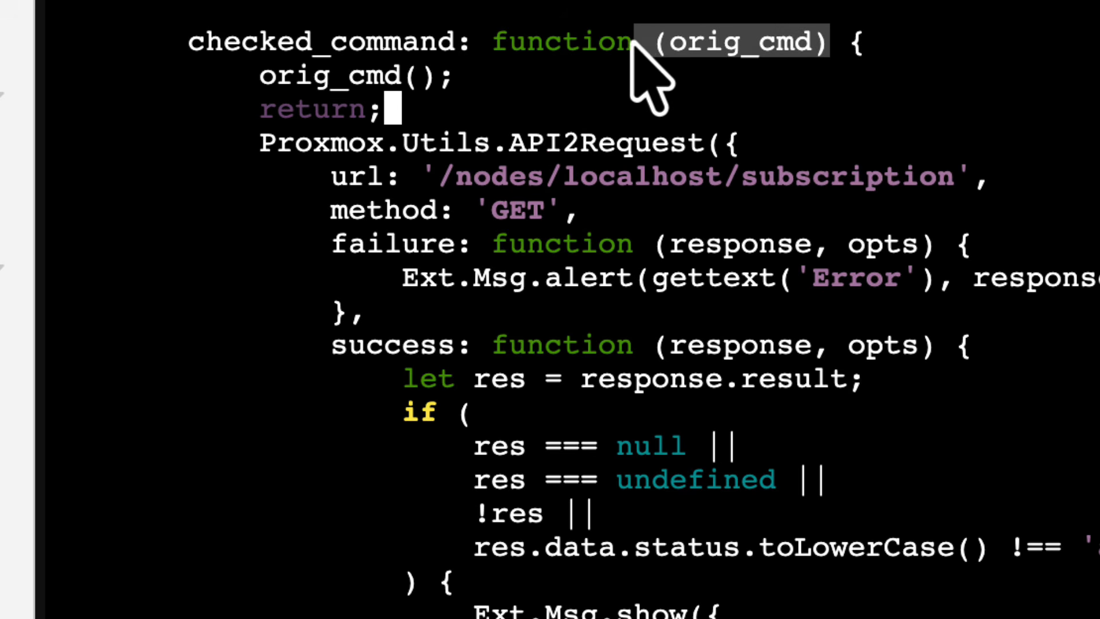
- Save the edited proxmoxlib.js and exit the nano editor
left_click_drag(460, 79, 249, 76)
left_click_drag(460, 107, 318, 104)
left_click_drag(527, 108, 140, 53)
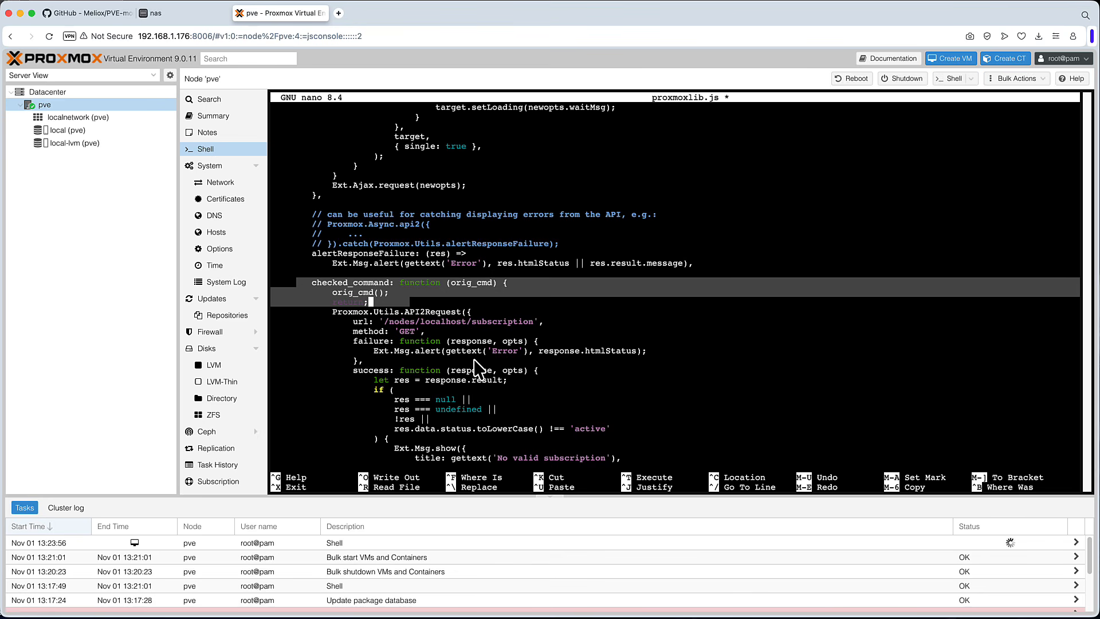
left_click(533, 335)
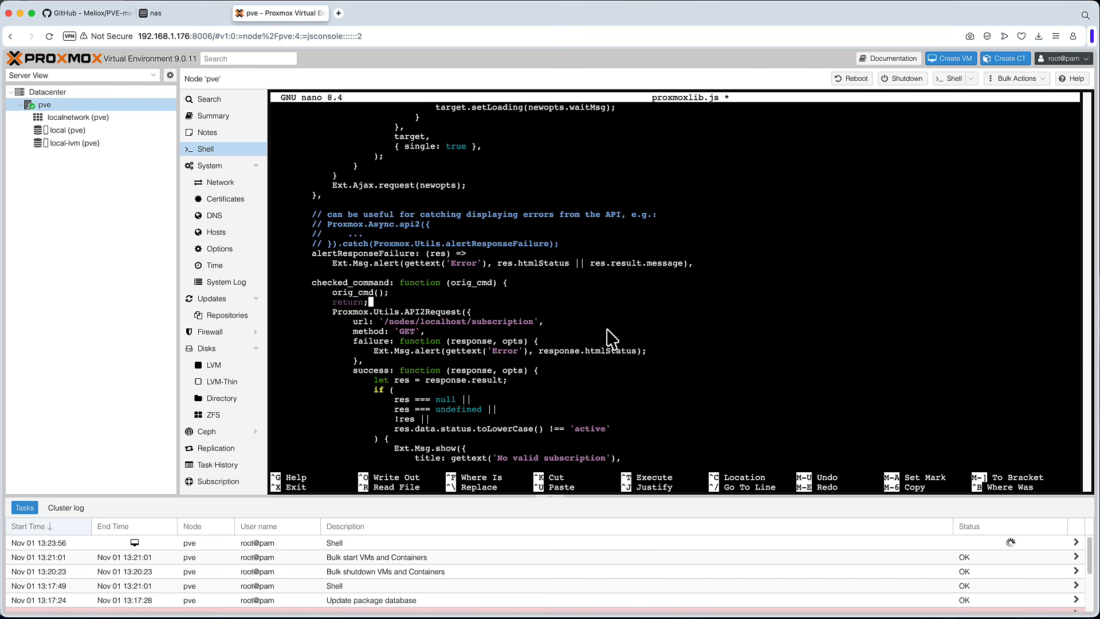
key("ctrl+o")
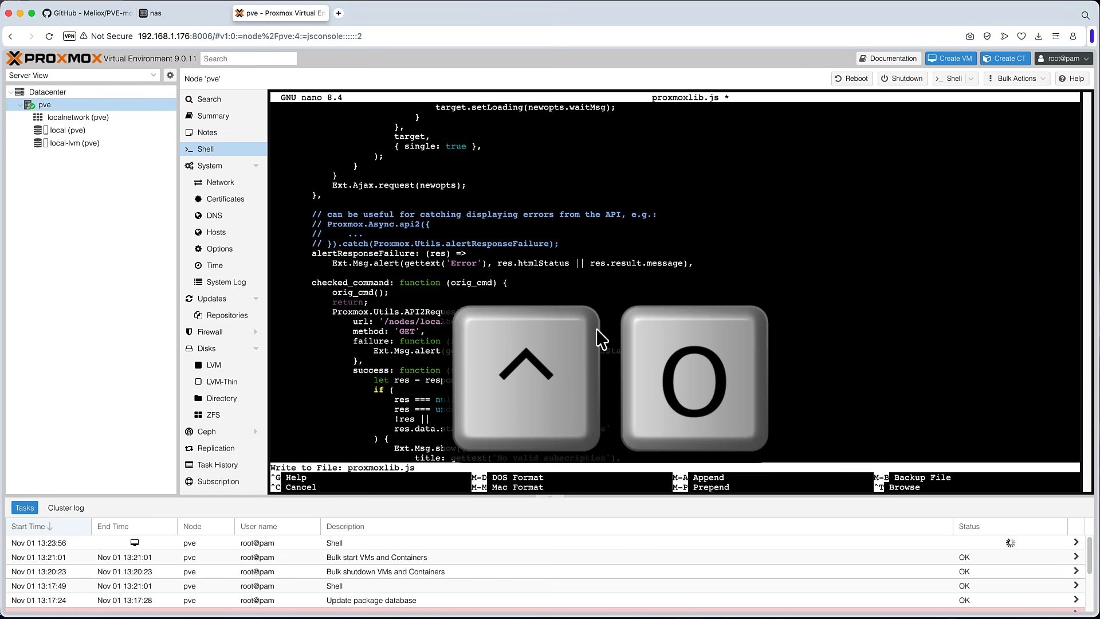
key("Return")
key("ctrl+x")
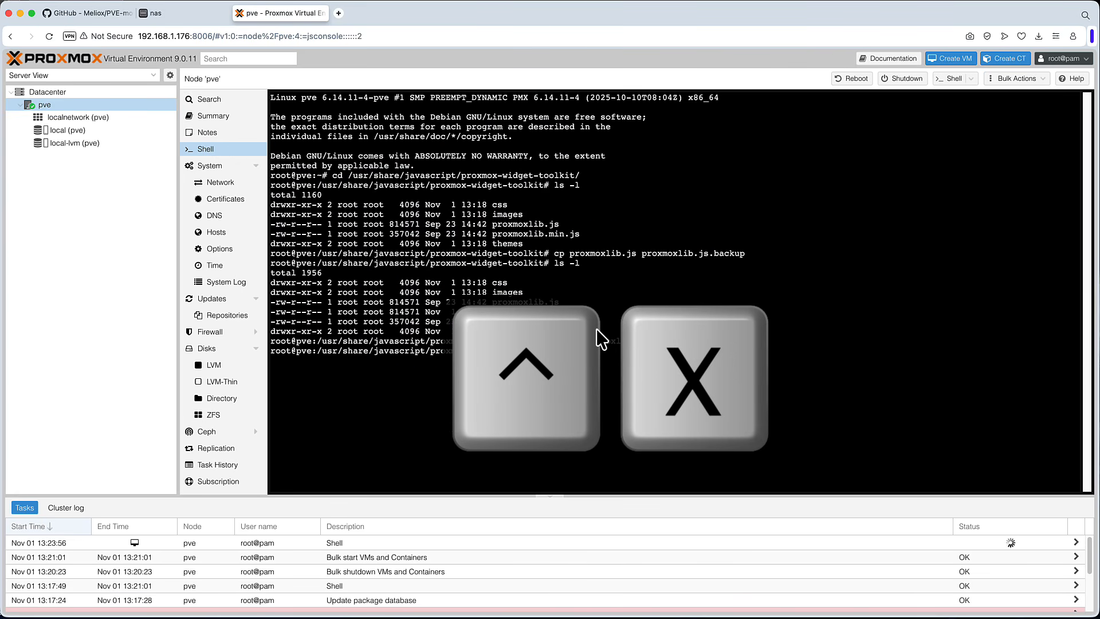
key("Return")
key("Return")
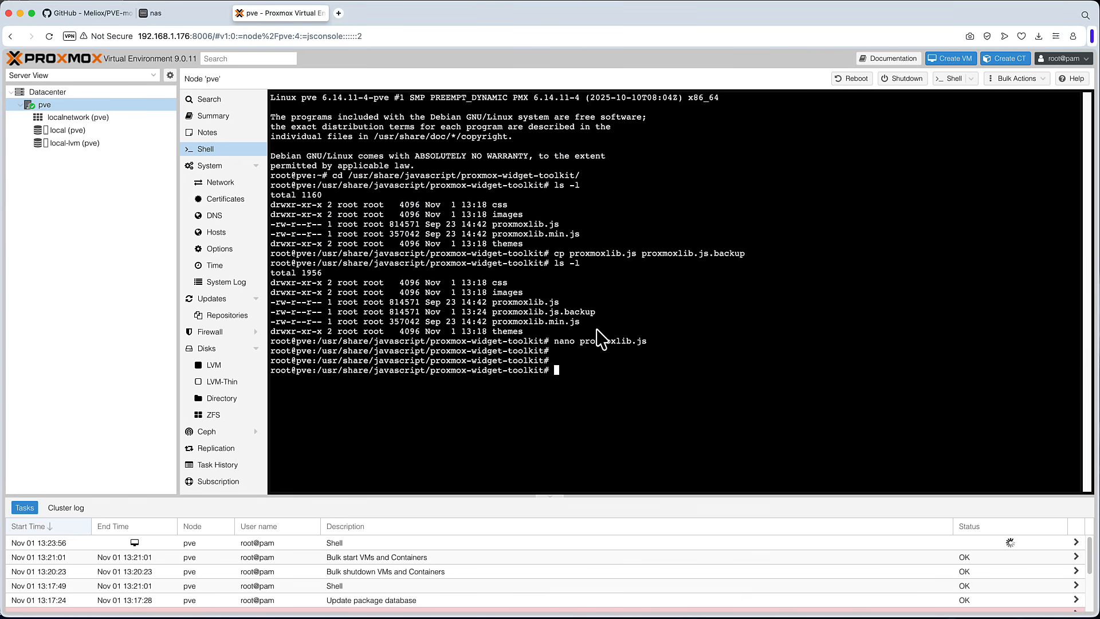
- Print the checked_command lines of proxmoxlib.js with two lines of context using cat piped to grep -A2 -B2
type("cat proxmoxlib.js ")
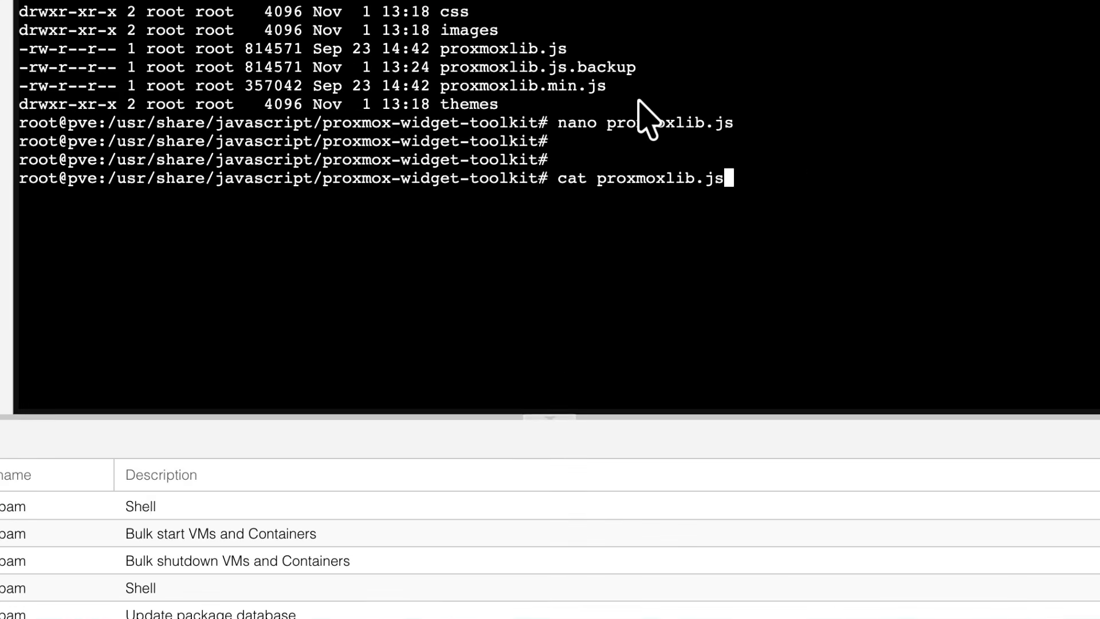
type("| grep 'check'")
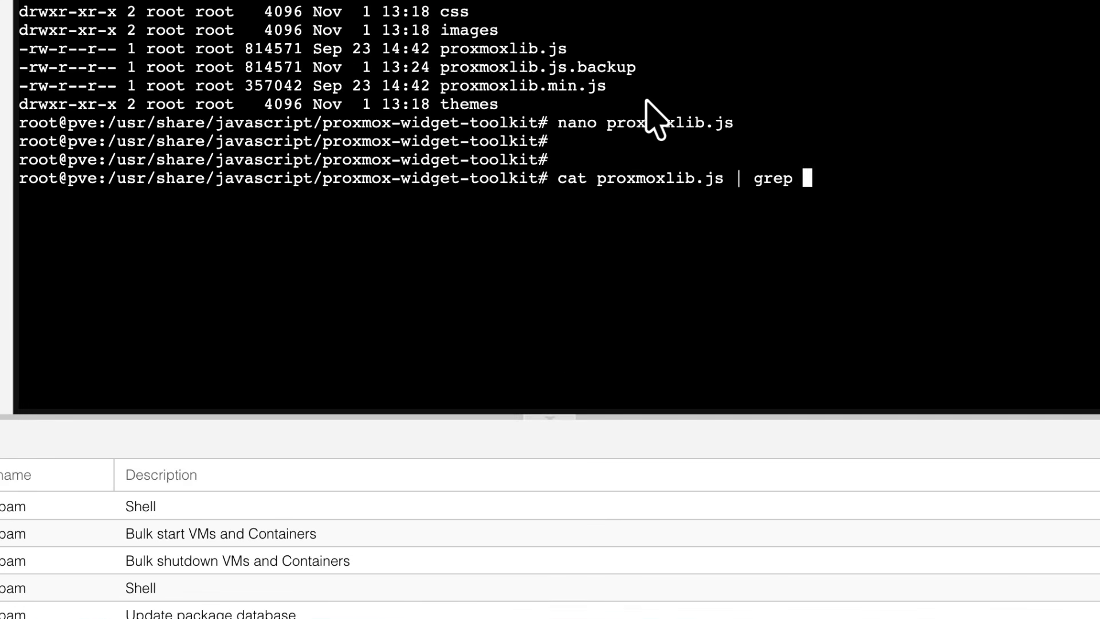
key("Left")
type("ed_comm")
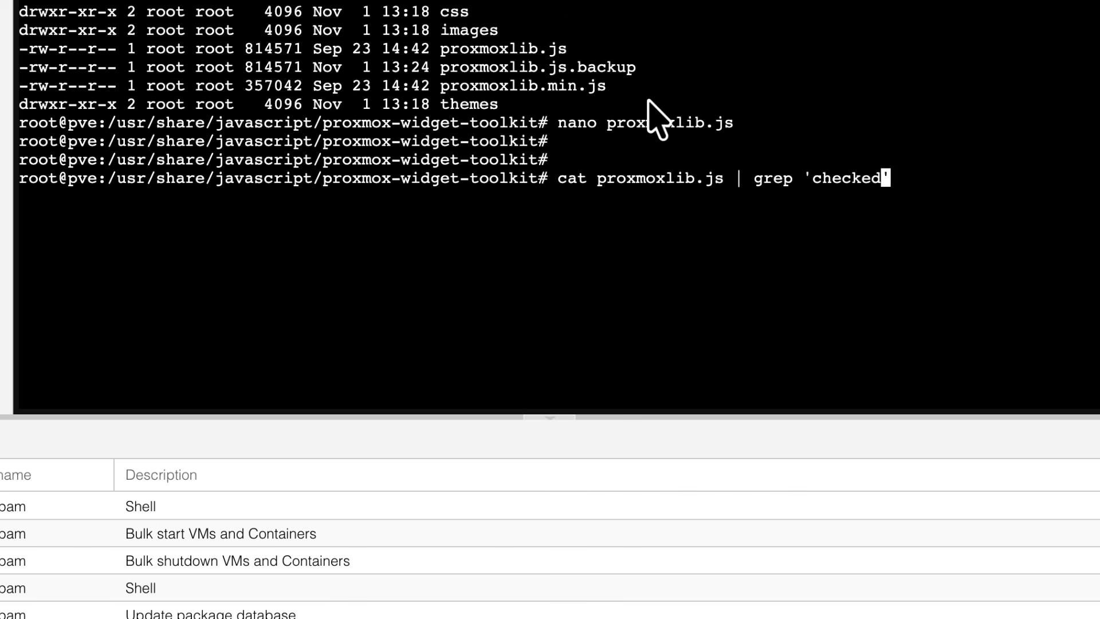
type("and")
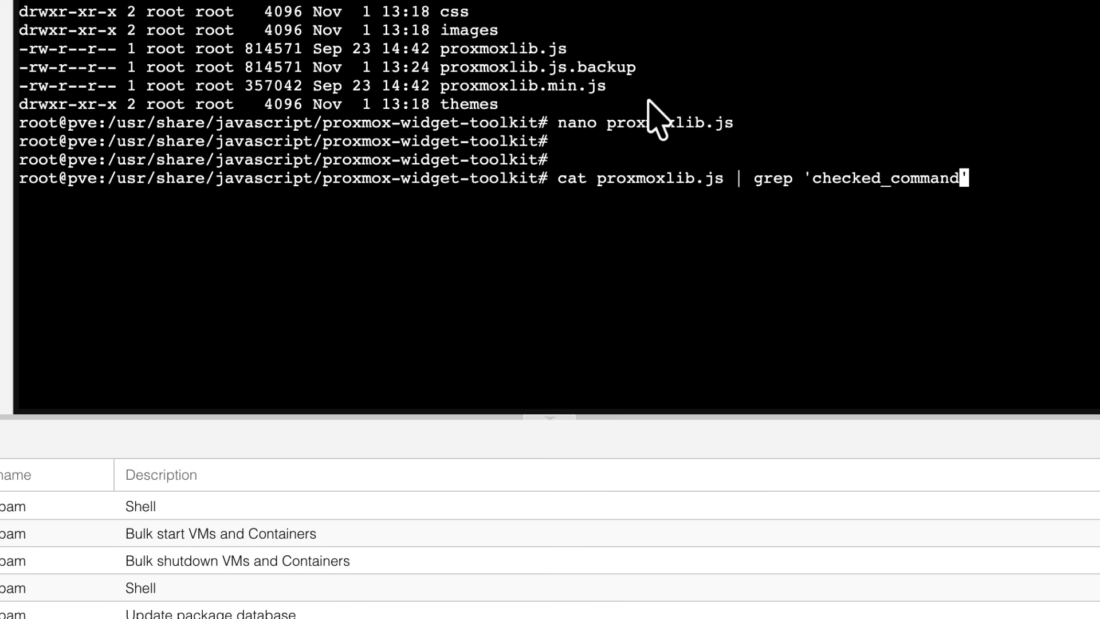
key("Right")
type("-A2 -B2")
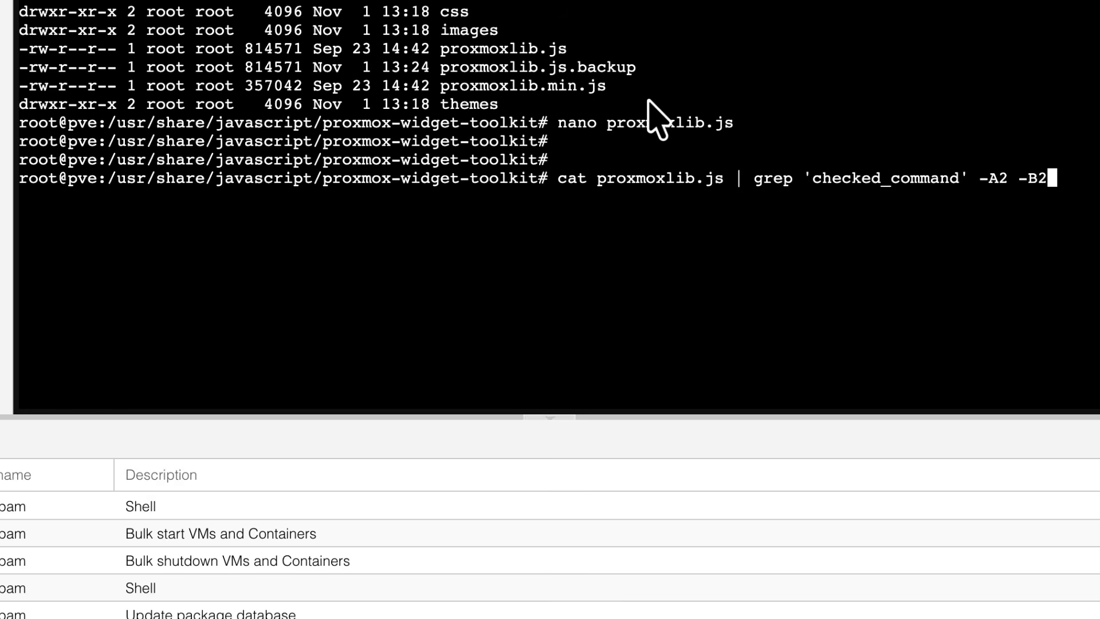
key("Return")
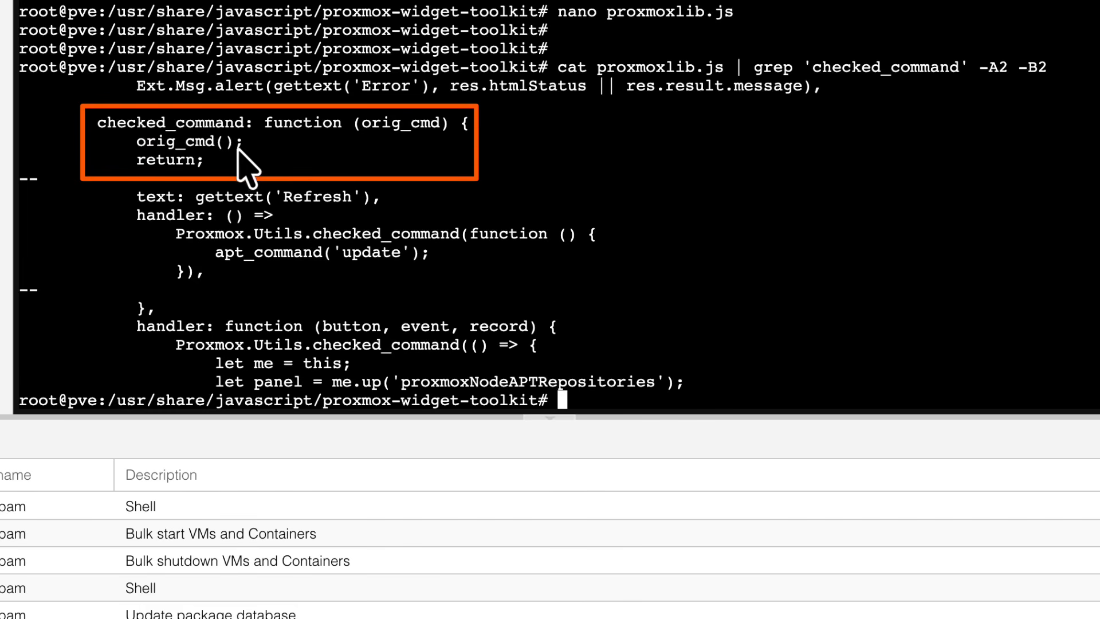
key("Return")
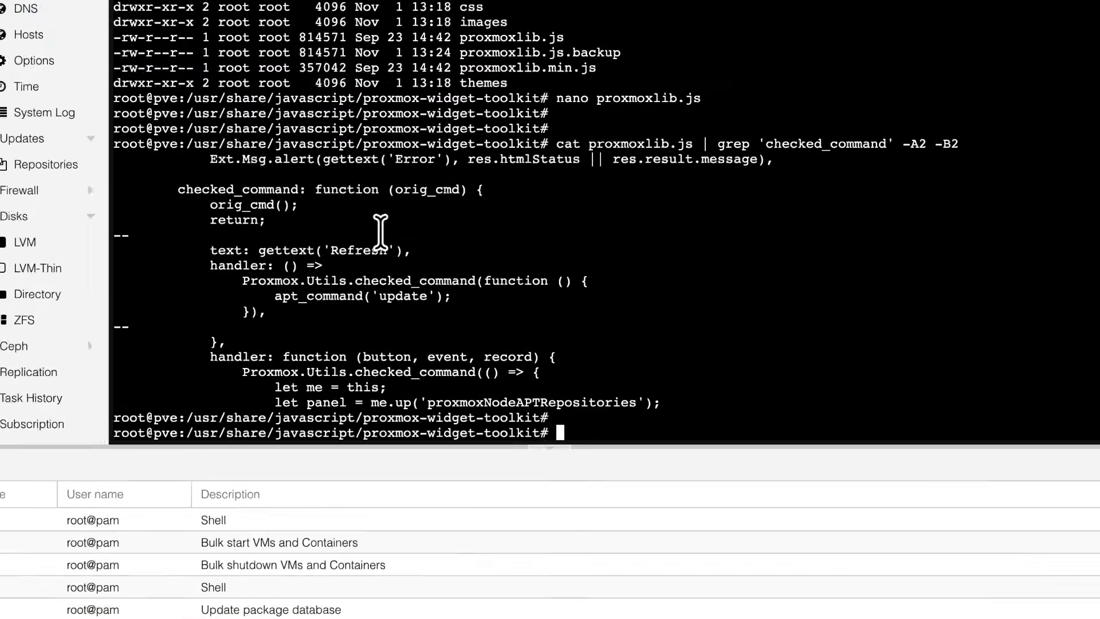
- Clear the terminal and restart the pveproxy service with systemctl
type("clear")
key("Return")
key("Return")
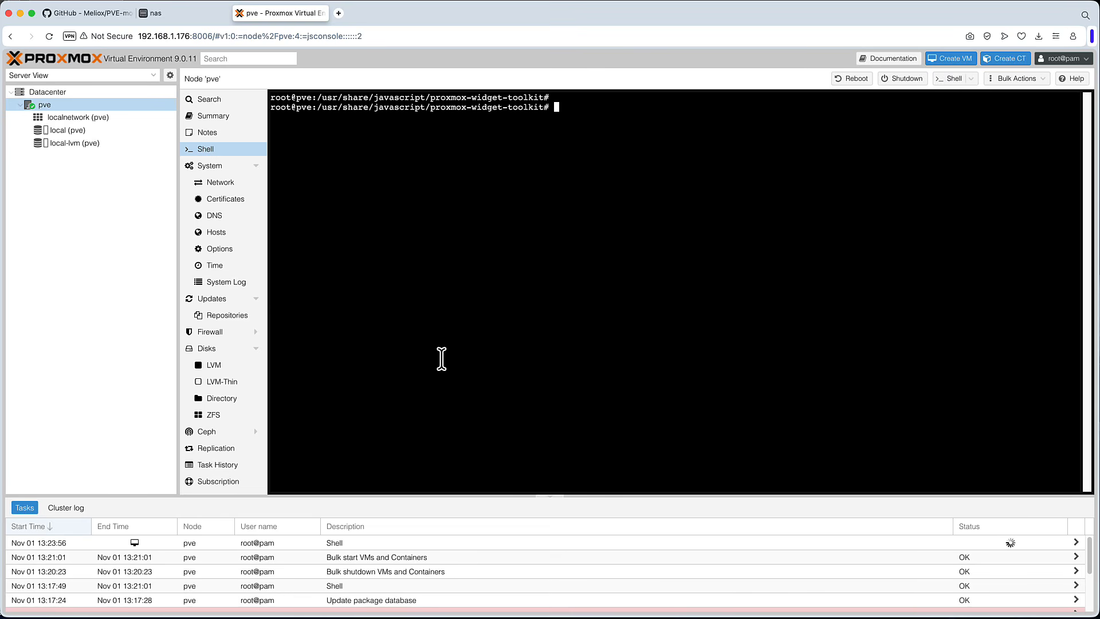
type("systemctl restart pveproxy")
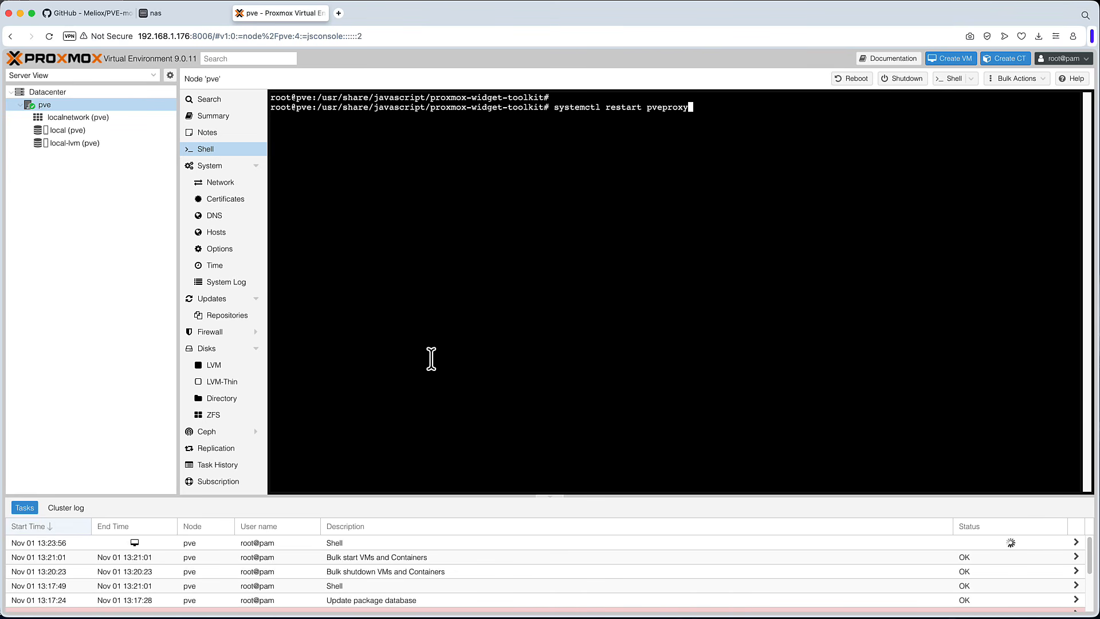
key("Return")
- Reopen the node shell and check the pveproxy service with systemctl status pveproxy
left_click(217, 136)
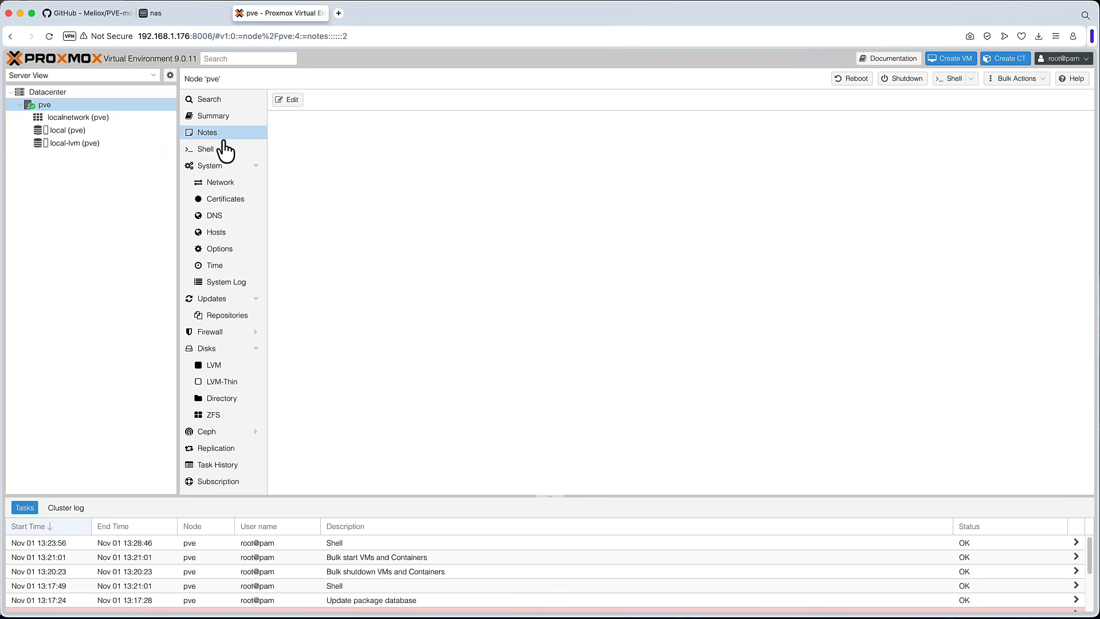
left_click(224, 148)
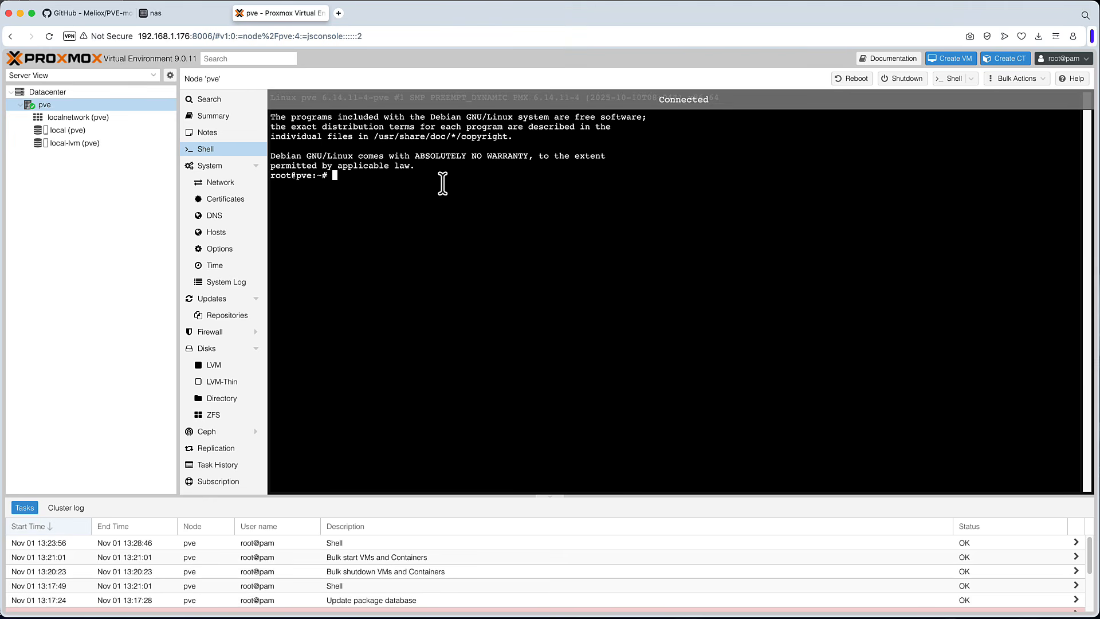
key("super+v")
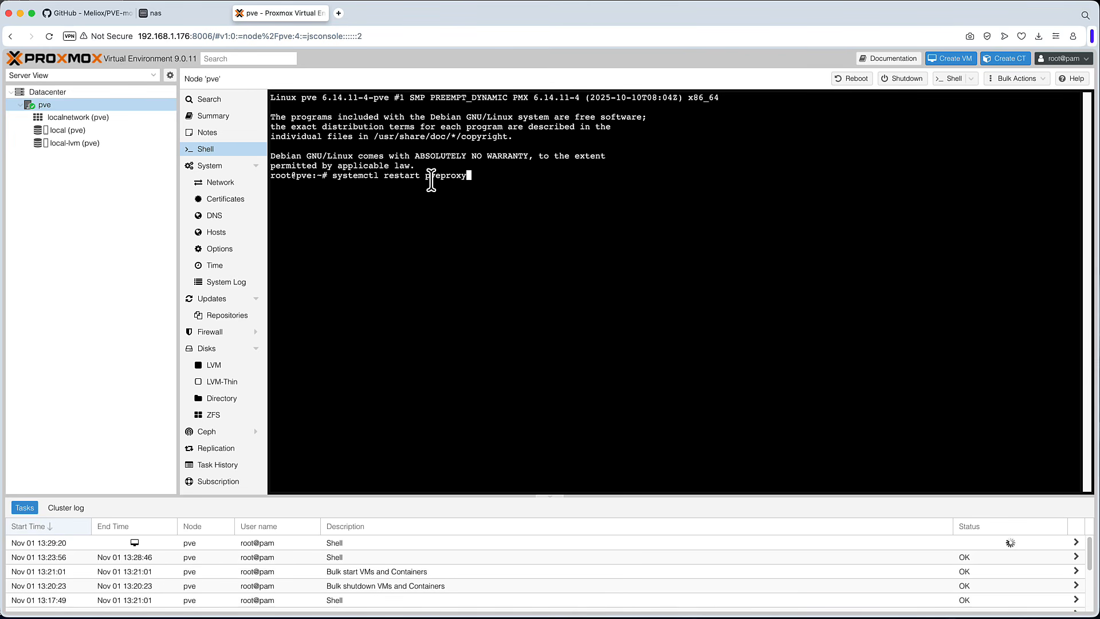
key("Left")
key("Left")
key("Left")
key("Left")
key("Left")
key("Left")
key("Left")
key("Left")
key("Left")
key("BackSpace")
key("BackSpace")
key("BackSpace")
key("BackSpace")
key("BackSpace")
key("BackSpace")
key("BackSpace")
type("status")
key("Return")
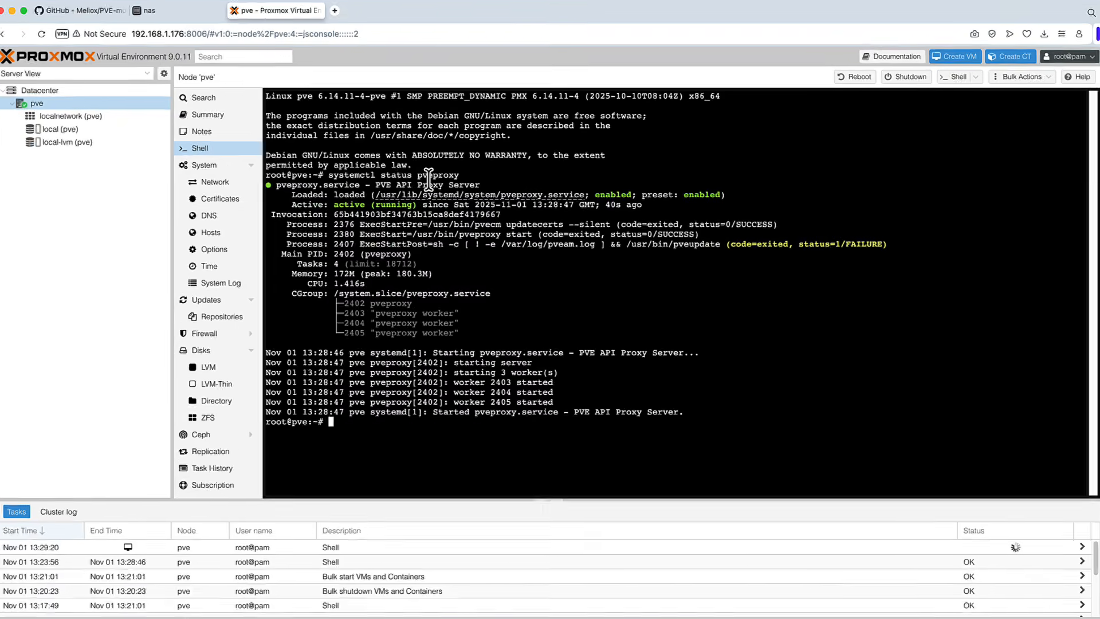
left_click_drag(464, 204, 397, 216)
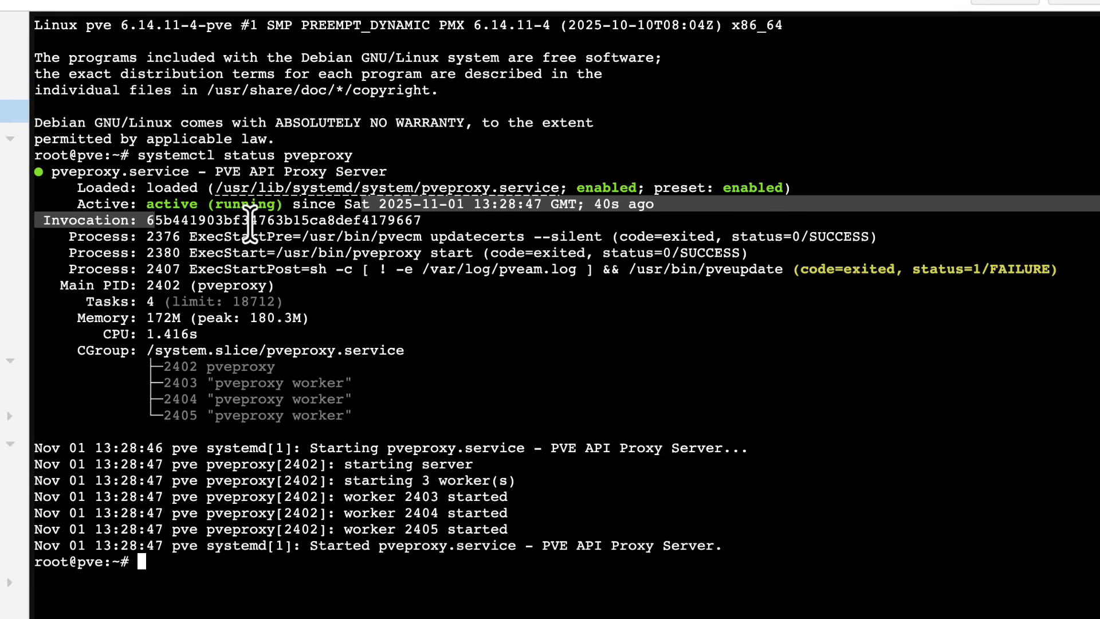
left_click_drag(672, 212, 593, 206)
left_click(608, 224)
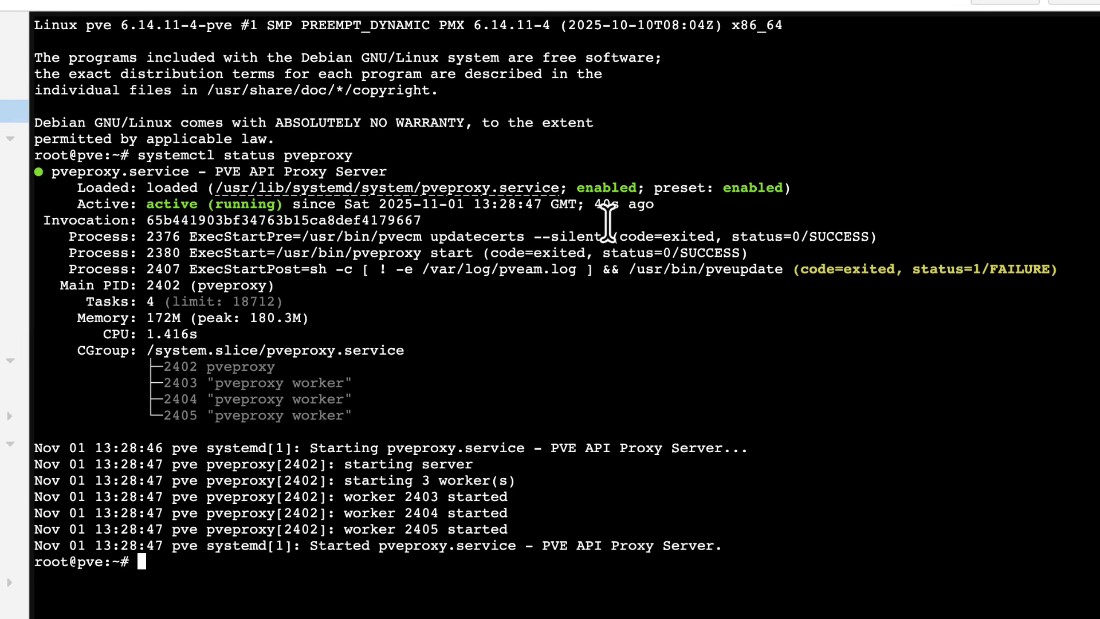
key("Return")
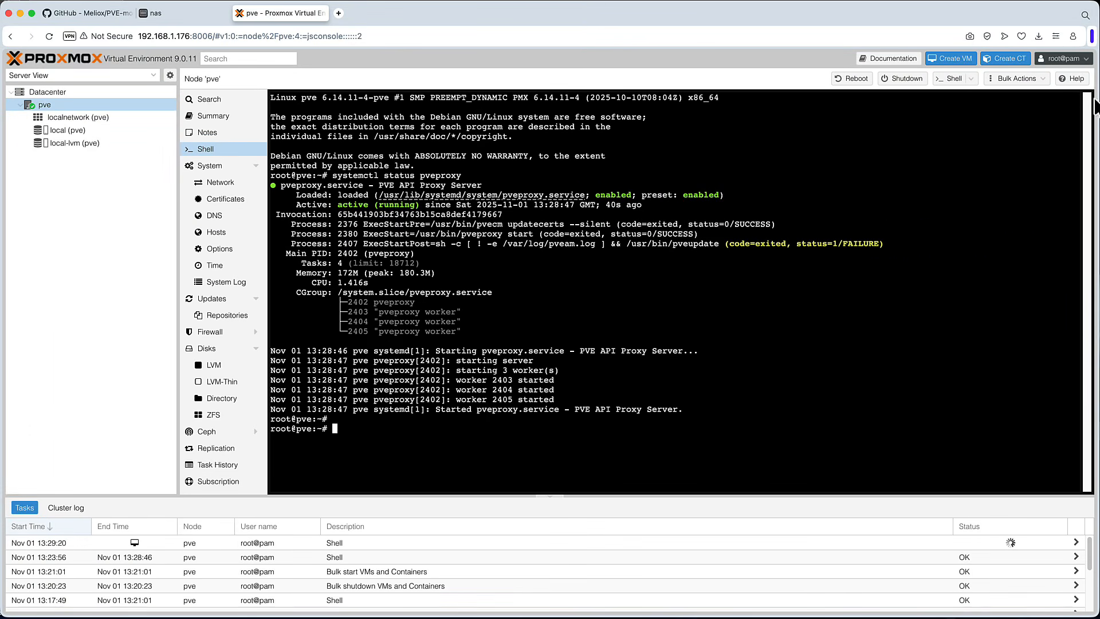
- Log out of the web interface and log back in as root with the account password
left_click(1063, 58)
left_click(1067, 150)
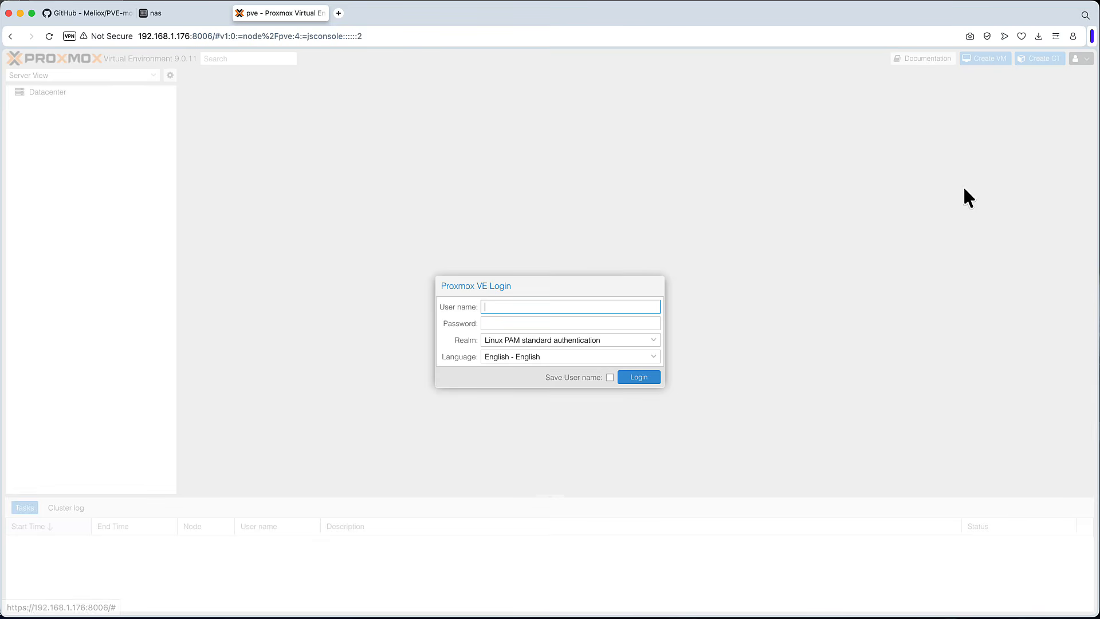
left_click(578, 307)
left_click(566, 326)
left_click(519, 322)
type("*")
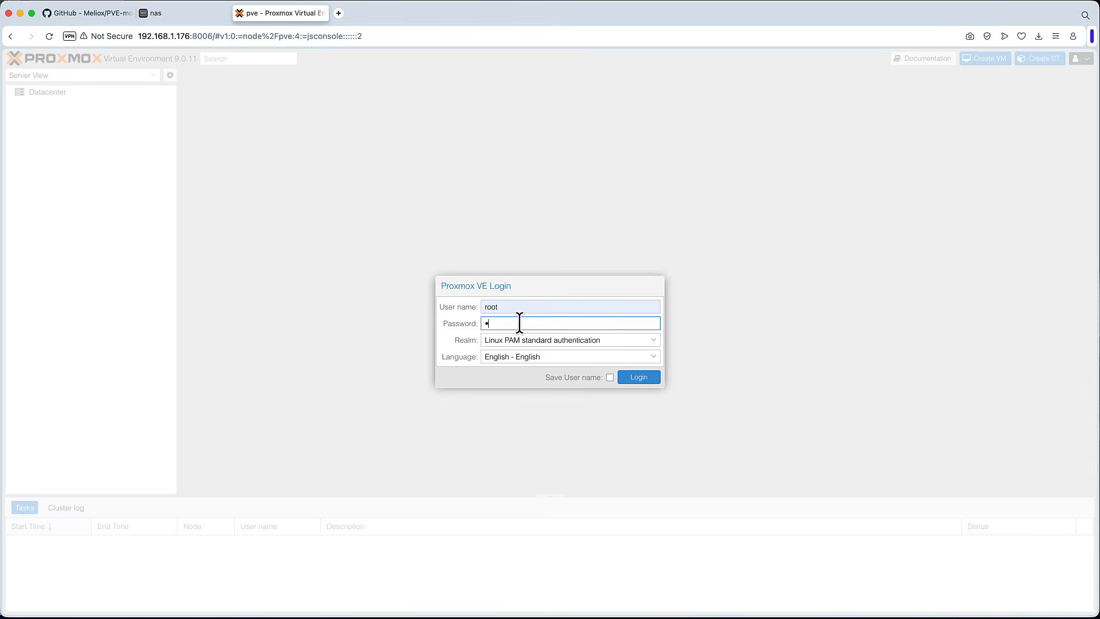
type("**********")
key("Return")
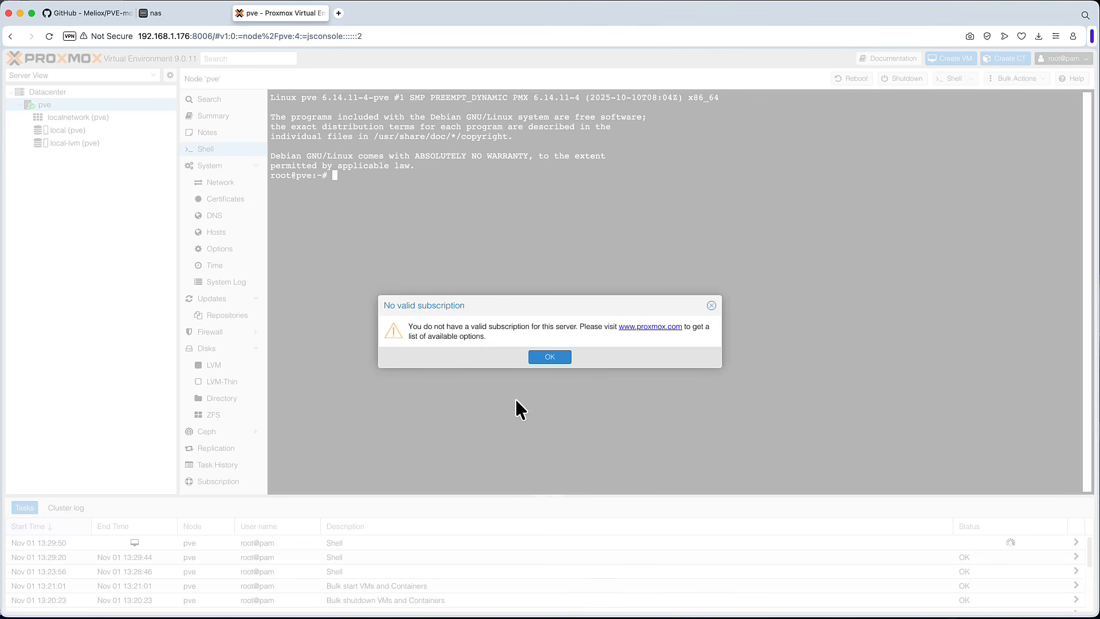
- Copy the Proxmox page address, close its tab and reopen the address in a new tab
left_click(364, 36)
right_click(201, 41)
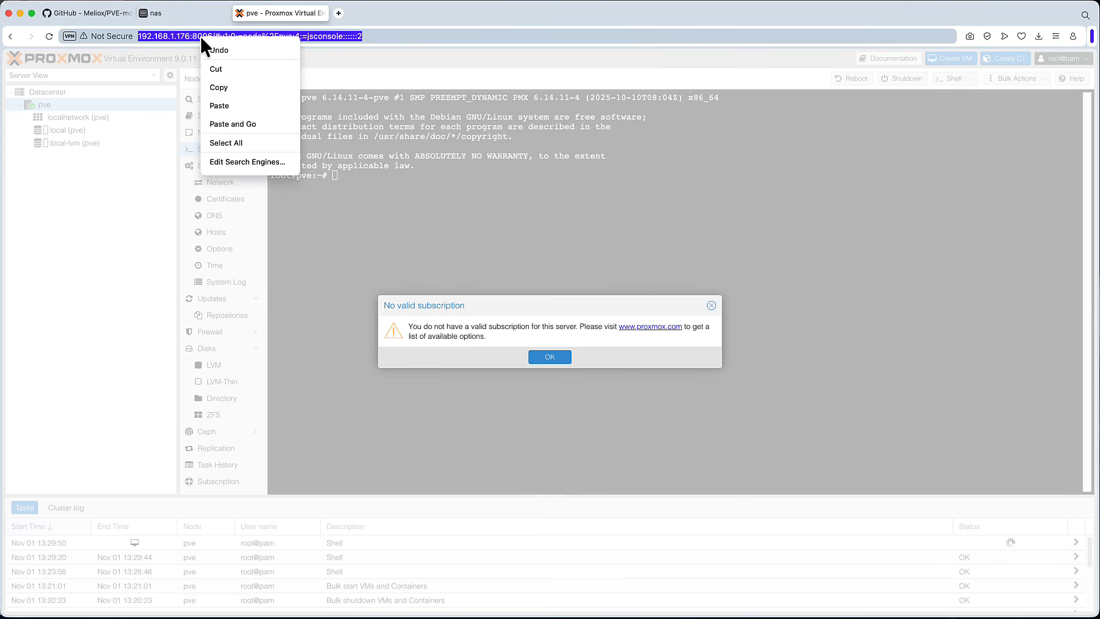
left_click(232, 87)
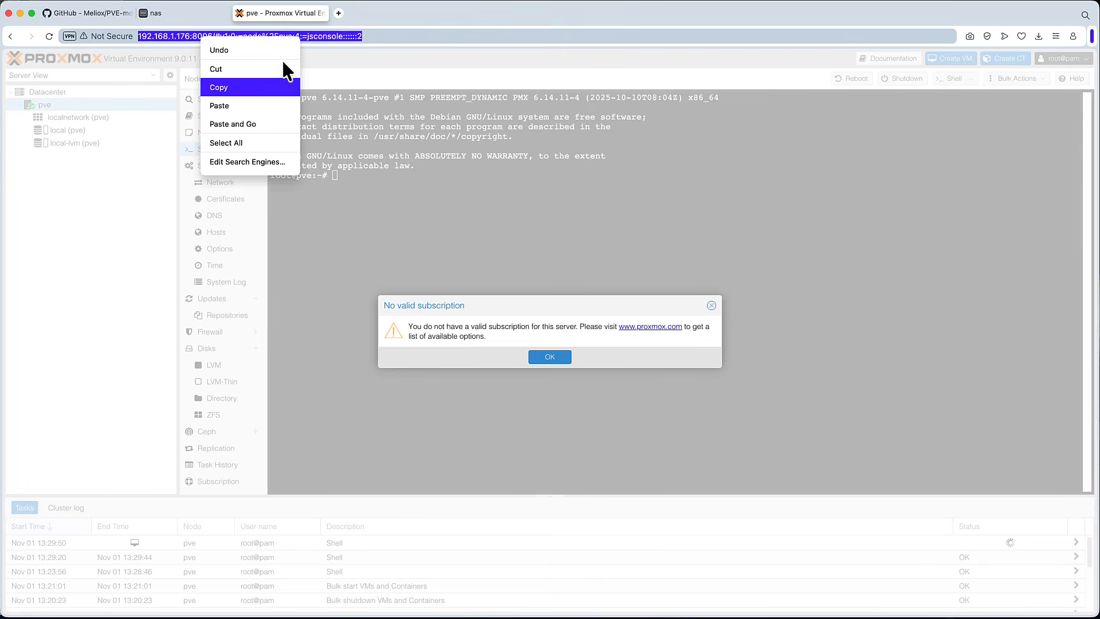
left_click(239, 13)
left_click(239, 12)
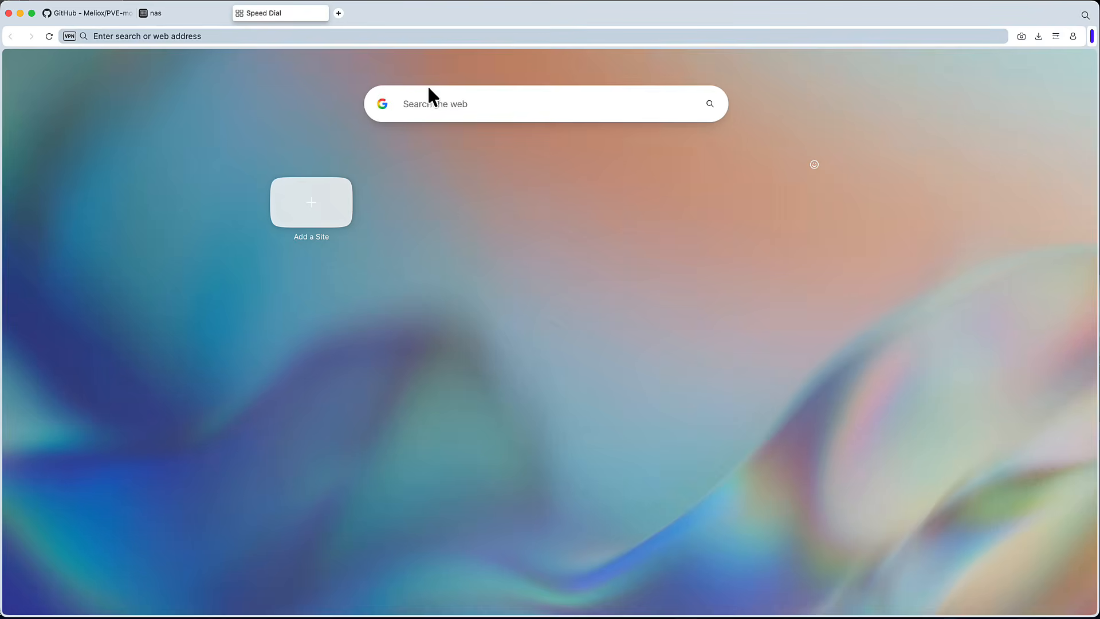
right_click(418, 36)
left_click(463, 118)
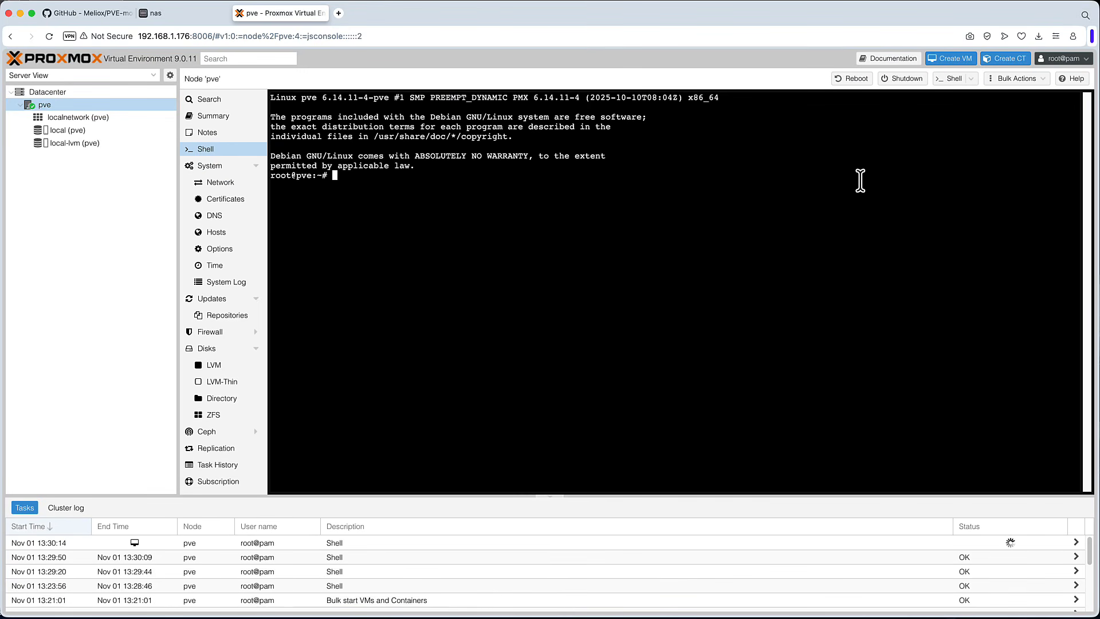
- Log out once more and sign back in as root with the account password
left_click(1075, 61)
left_click(1060, 147)
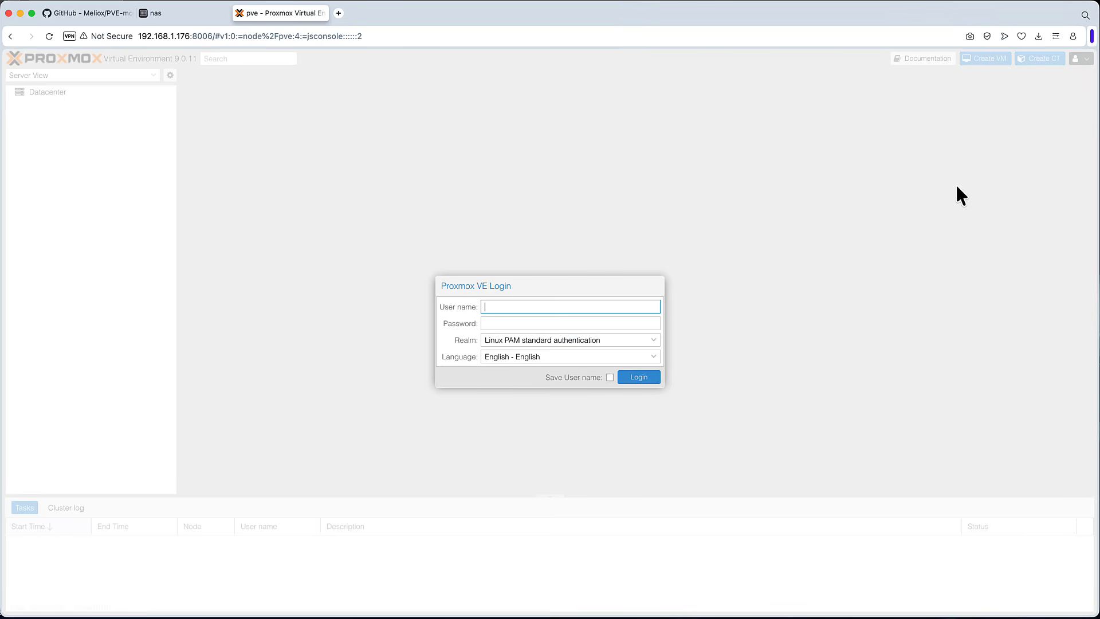
left_click(570, 305)
left_click(579, 328)
left_click(550, 326)
type("•••••")
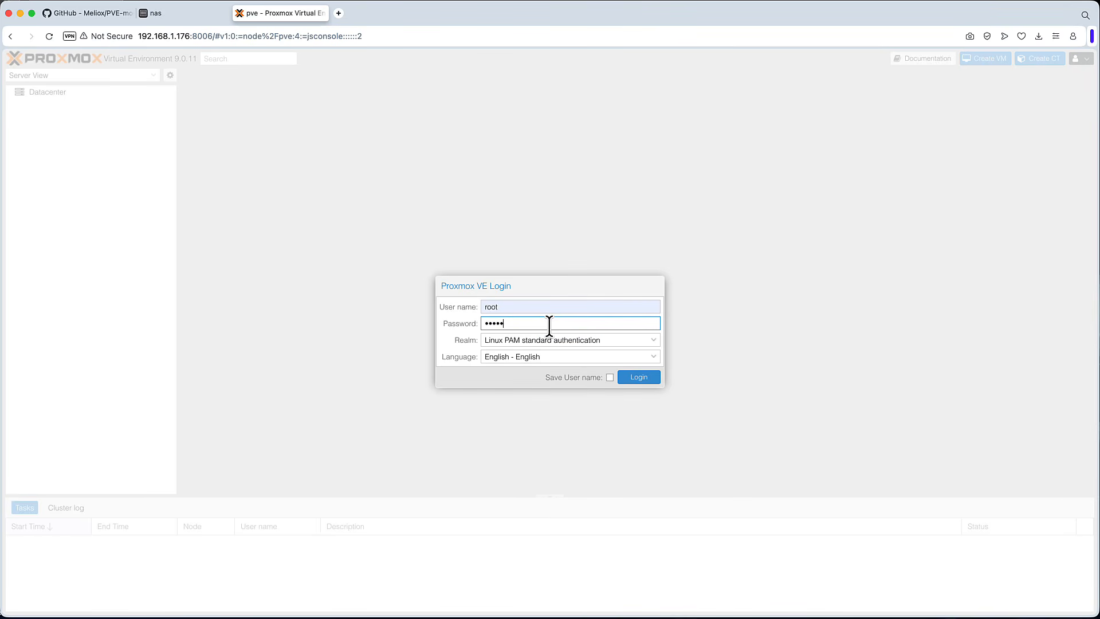
type("••••••••••")
key("Return")
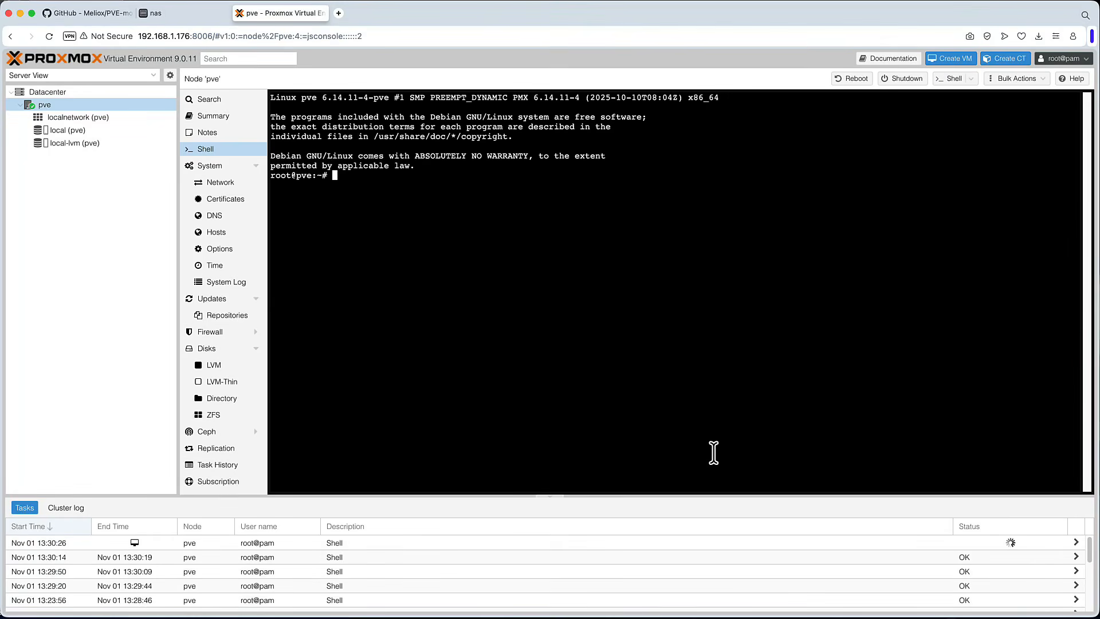
- Open the node's Summary page and examine its system details
left_click(220, 118)
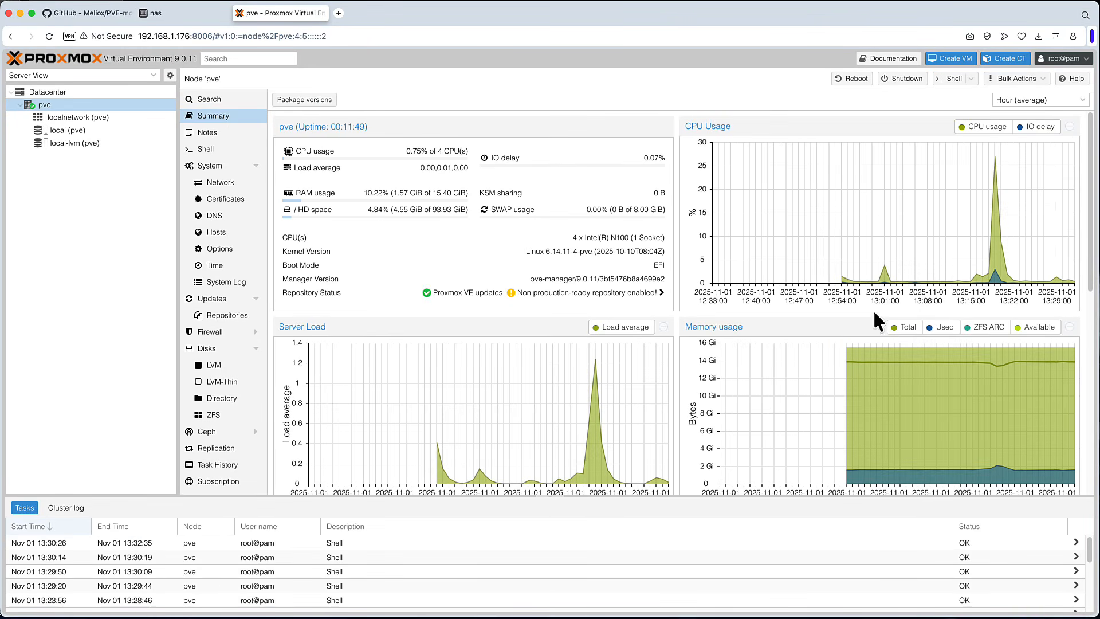
left_click_drag(641, 238, 572, 237)
left_click_drag(638, 237, 557, 238)
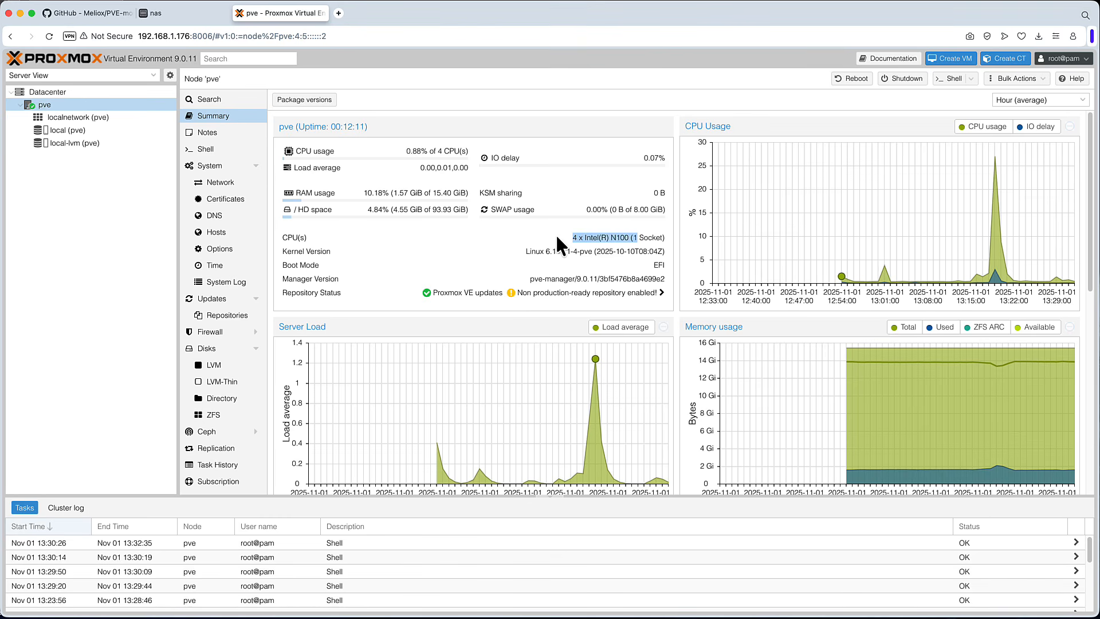
left_click(607, 268)
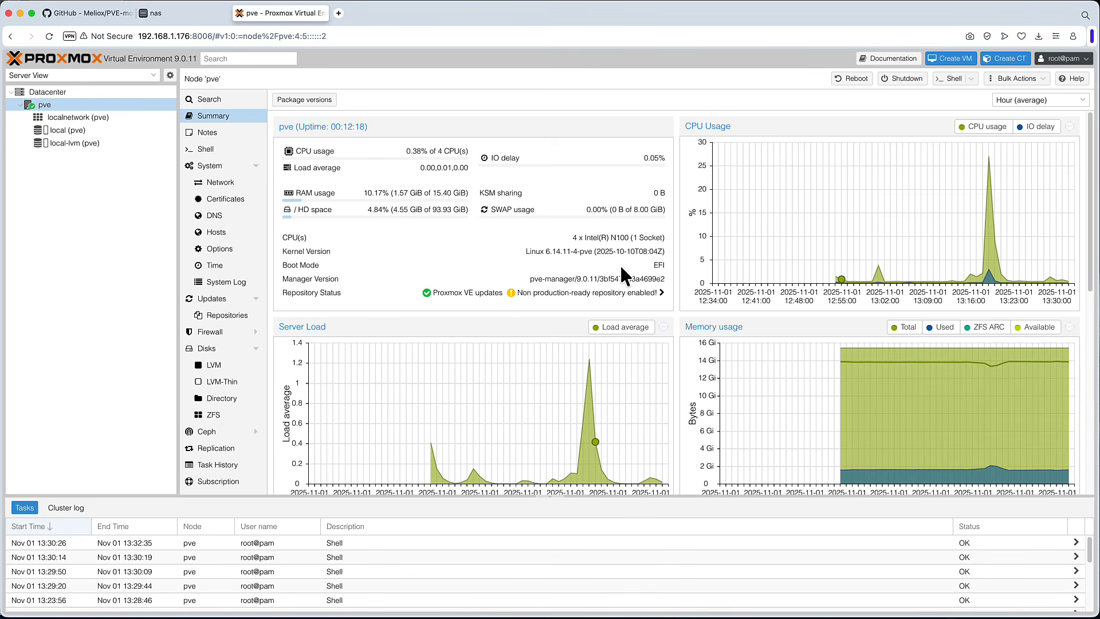
- Switch to the tab showing the Meliox/PVE-mods GitHub repository
left_click(90, 13)
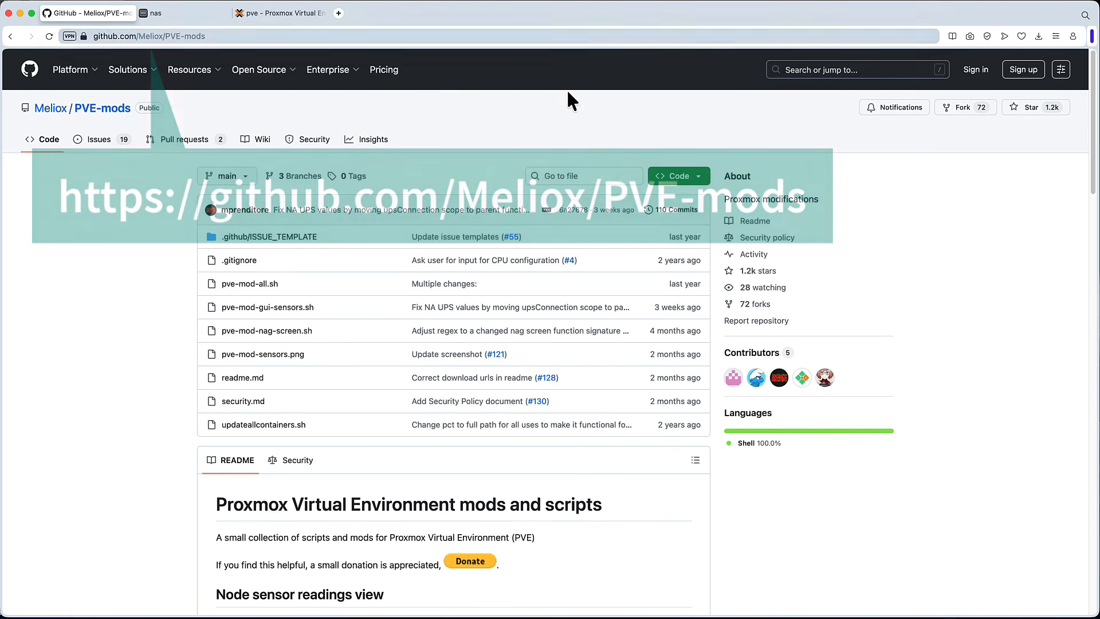
- Scroll to the sensor mod's Install section in the README and copy its install commands
scroll(611, 238, "down", 2)
scroll(610, 239, "down", 10)
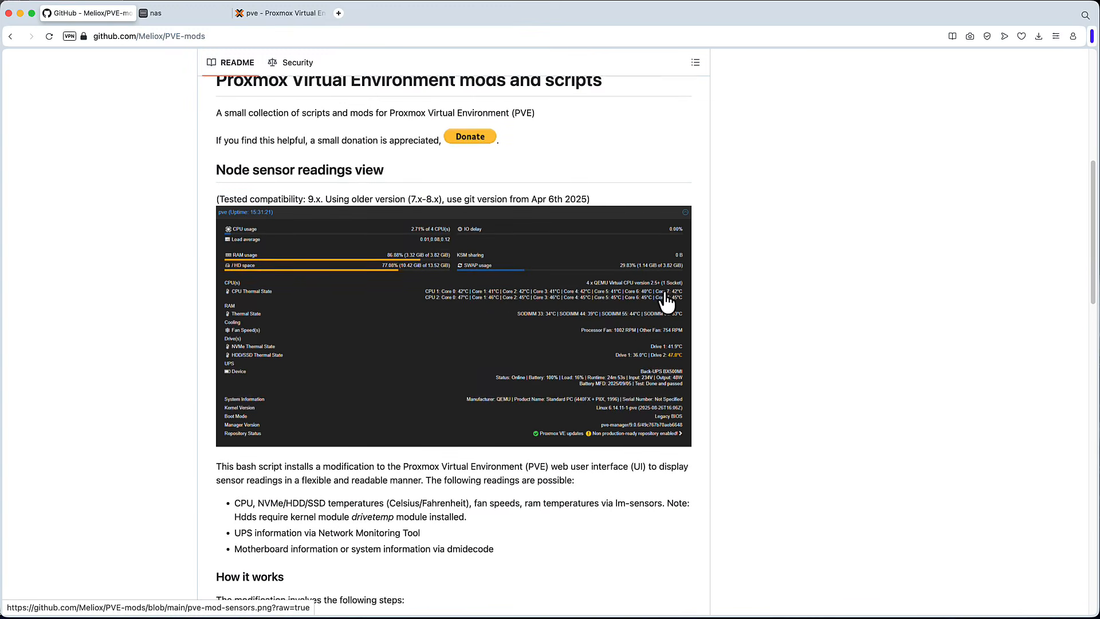
scroll(669, 296, "down", 2)
scroll(669, 297, "down", 10)
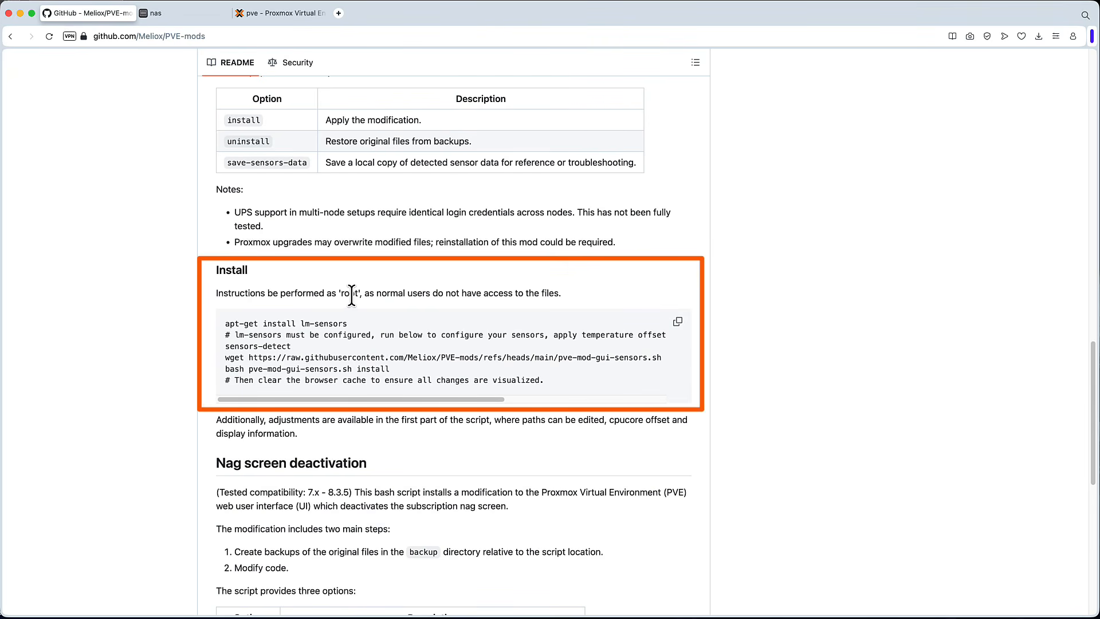
left_click_drag(544, 380, 325, 336)
left_click(266, 346)
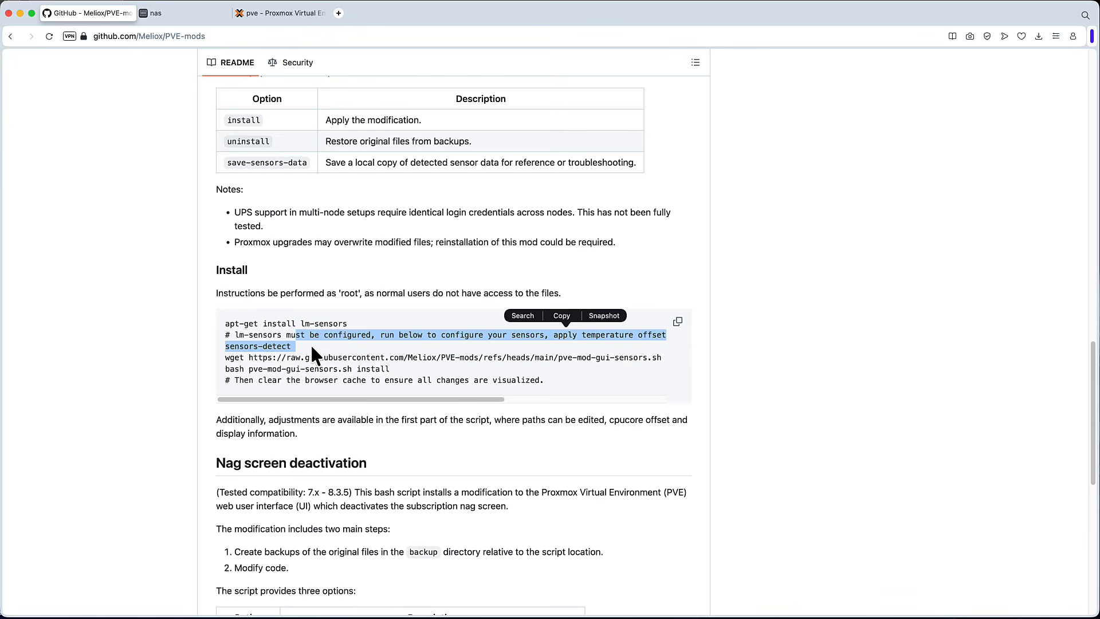
left_click_drag(388, 369, 300, 369)
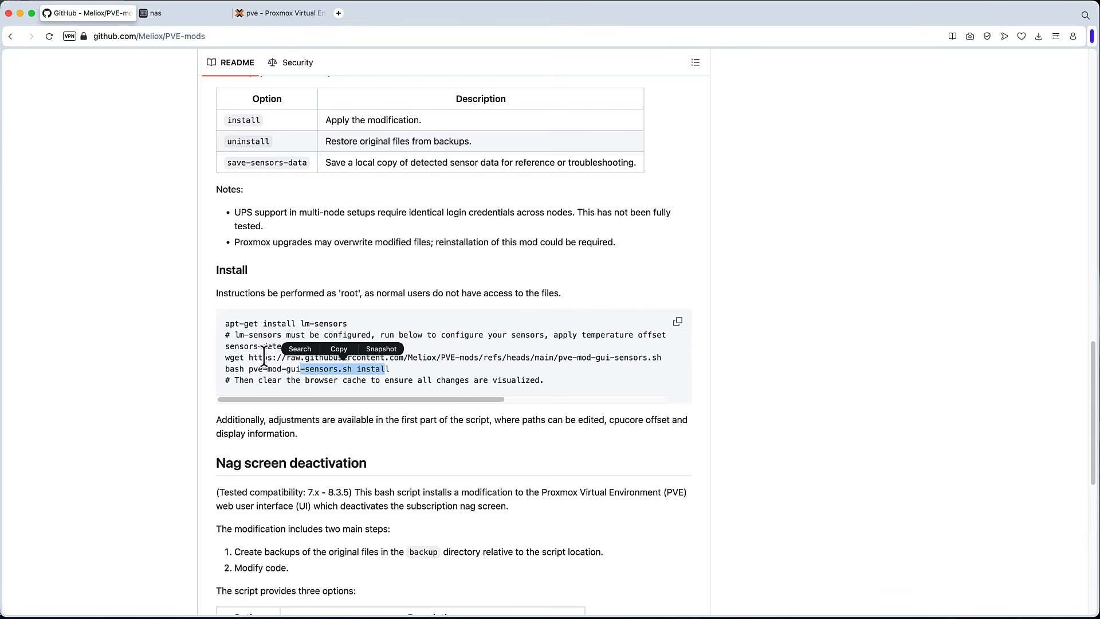
left_click(630, 358)
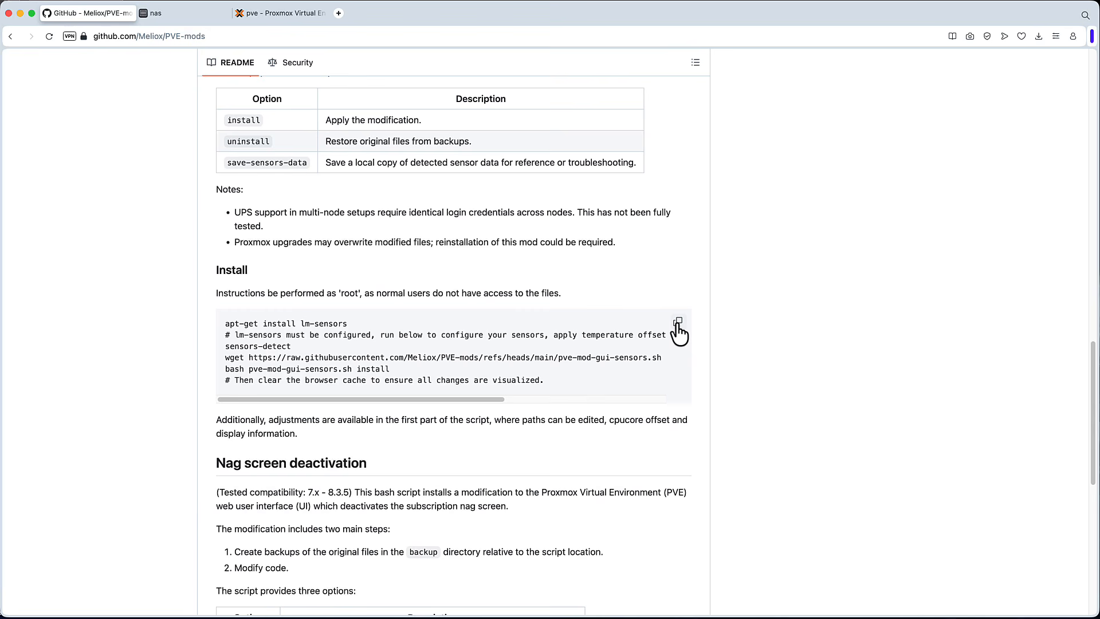
left_click(678, 331)
- Paste the copied install commands into the pve node's Shell to run them
left_click(279, 12)
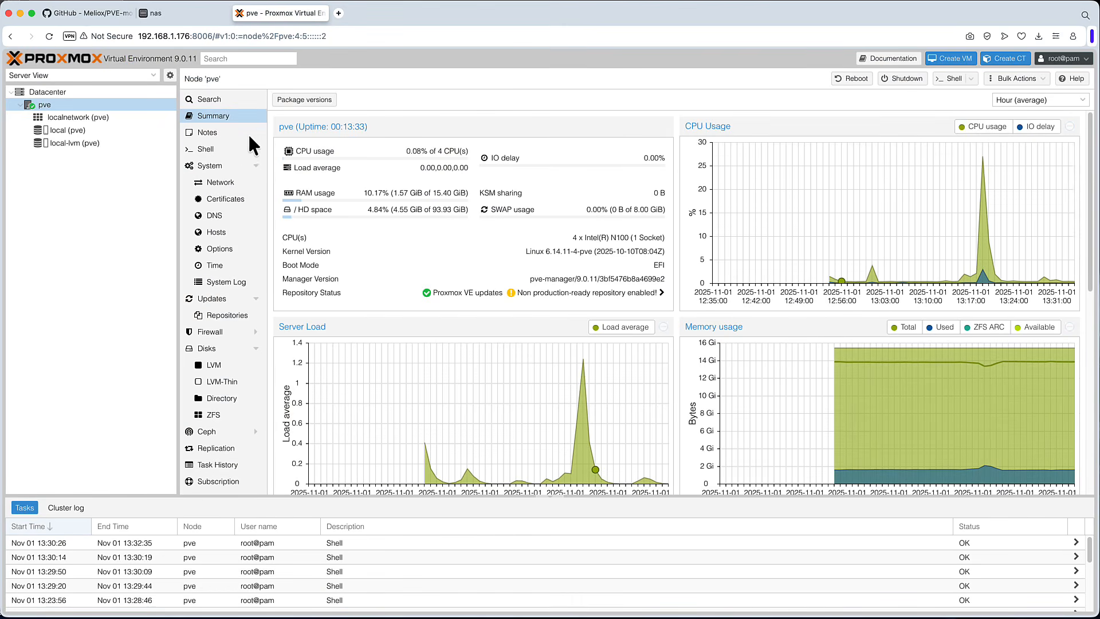
left_click(216, 150)
right_click(390, 188)
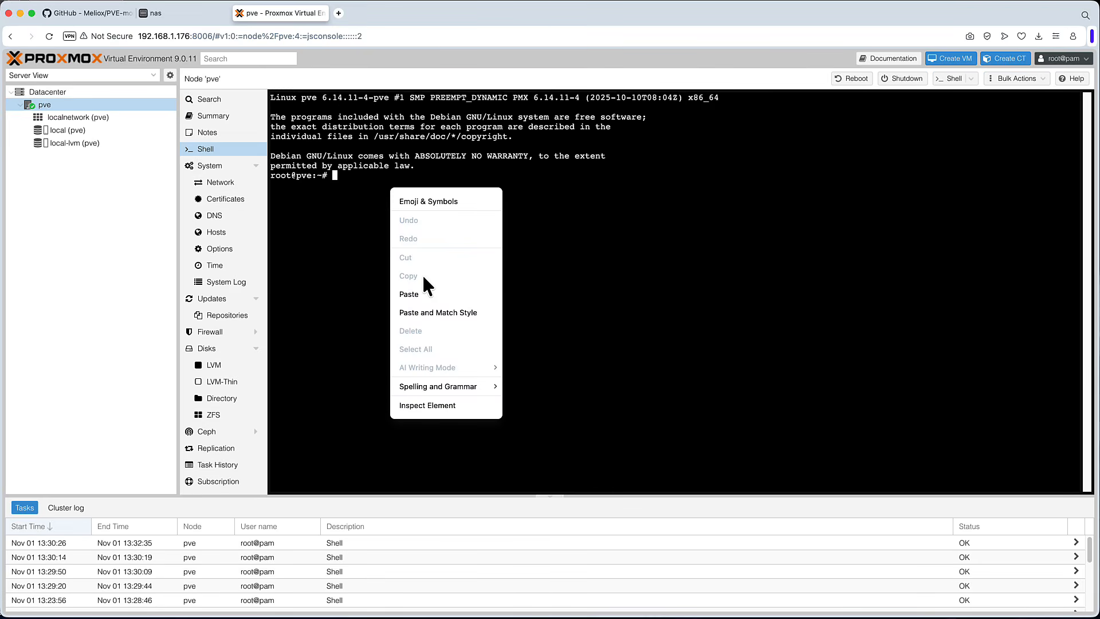
left_click(421, 289)
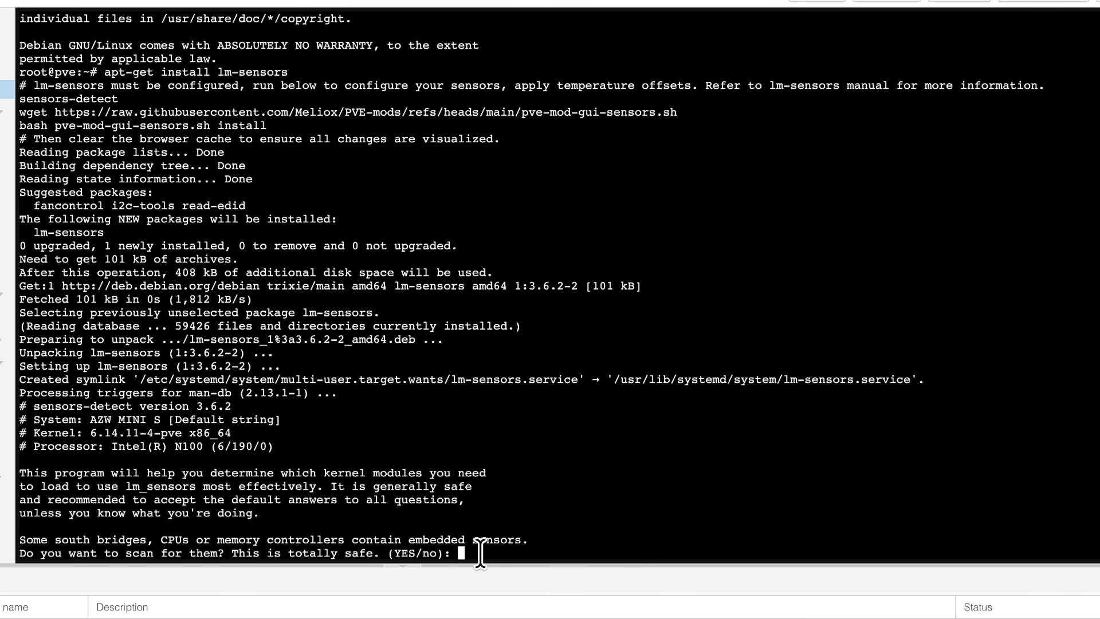
- Accept the default answer to every sensors-detect scanning prompt
key("Return")
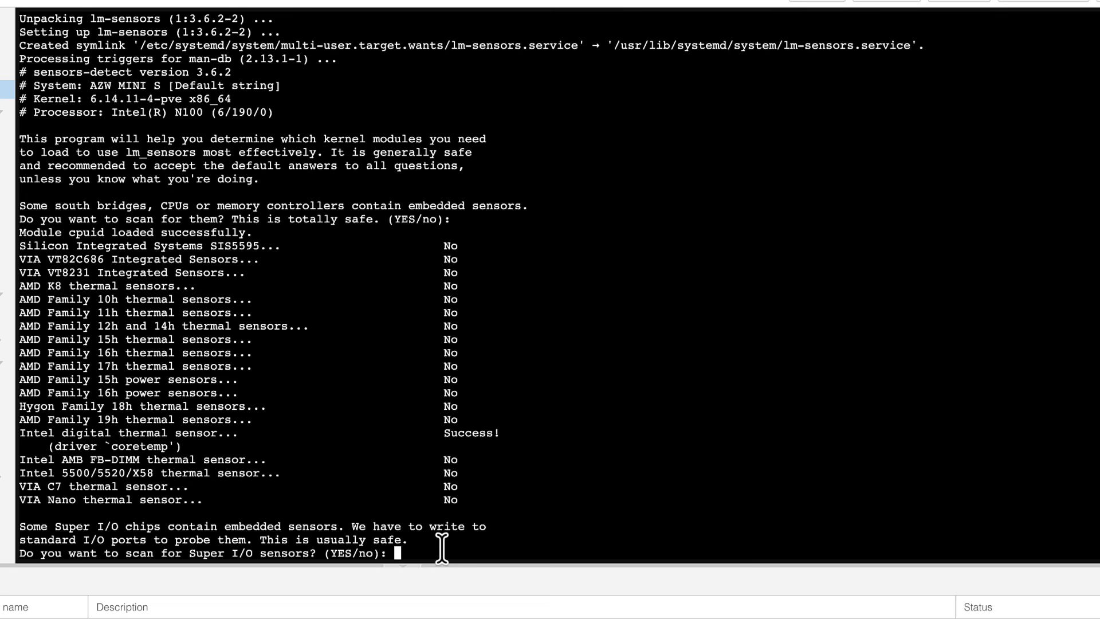
key("Return")
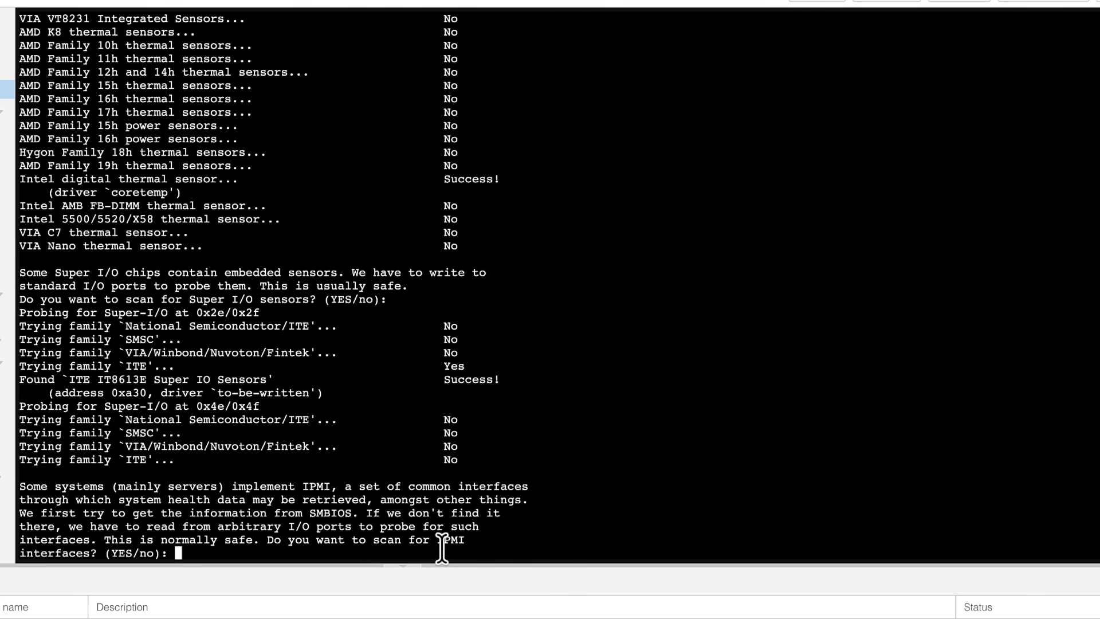
key("Return")
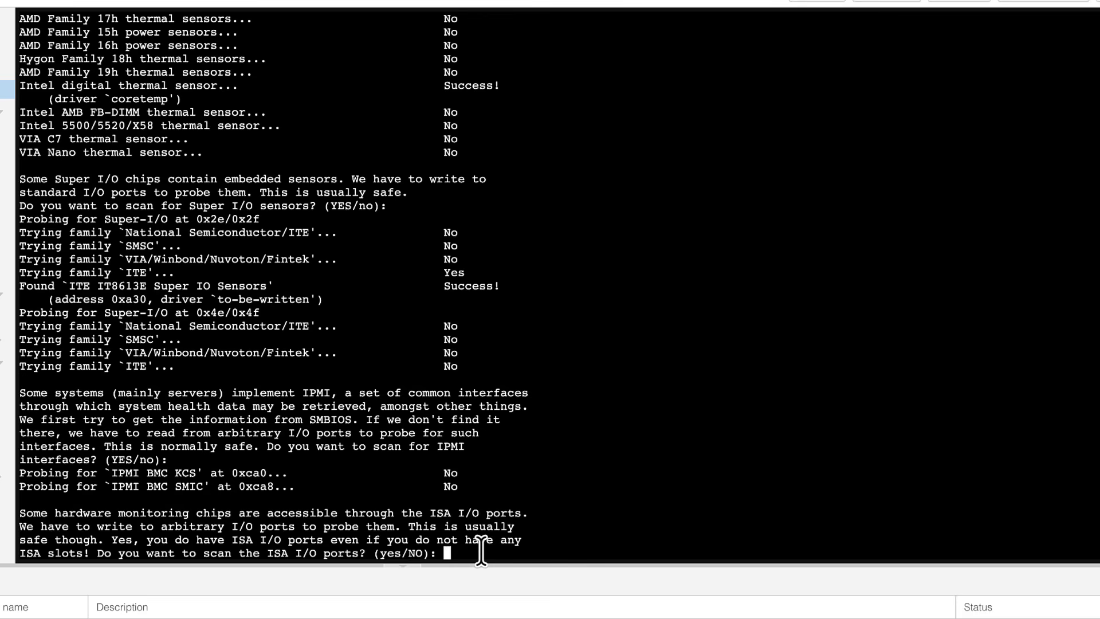
key("Return")
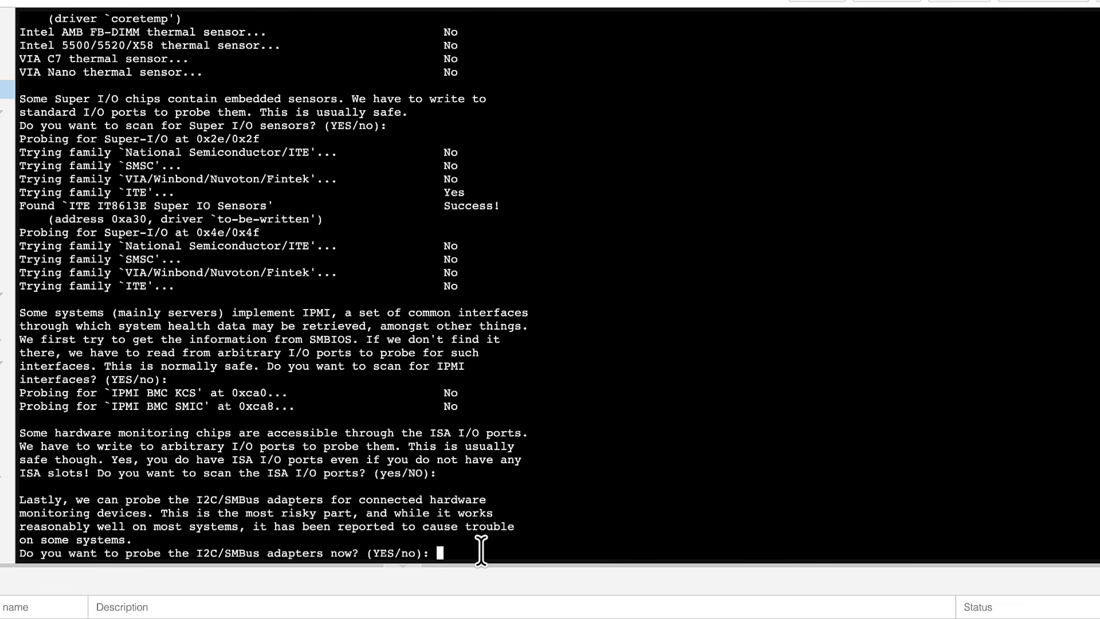
key("Return")
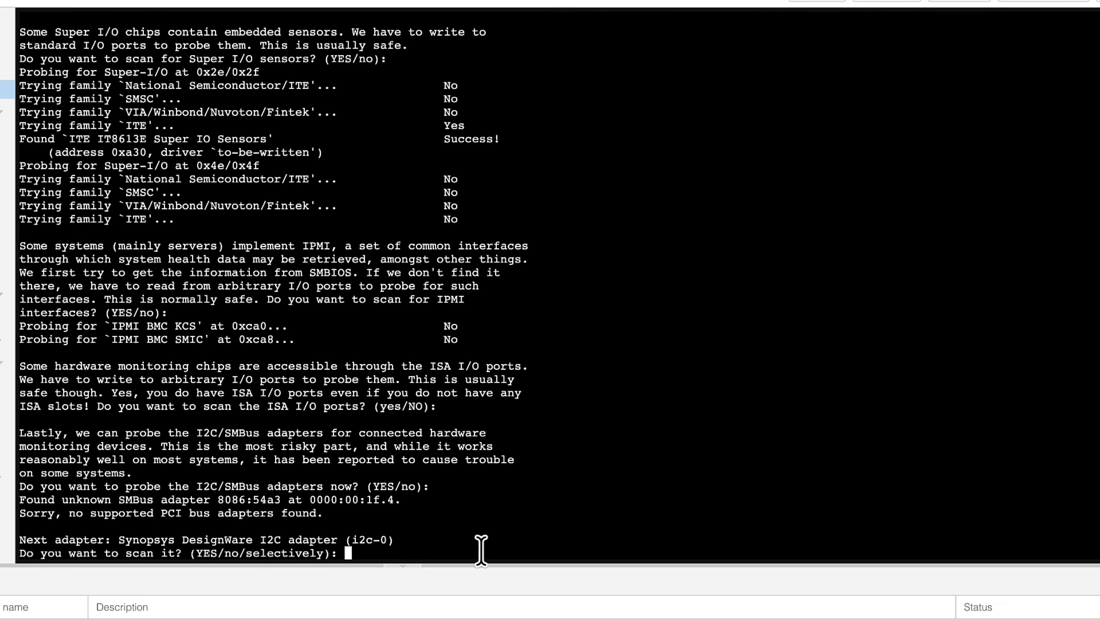
key("Return")
key("Return")
key("Return")
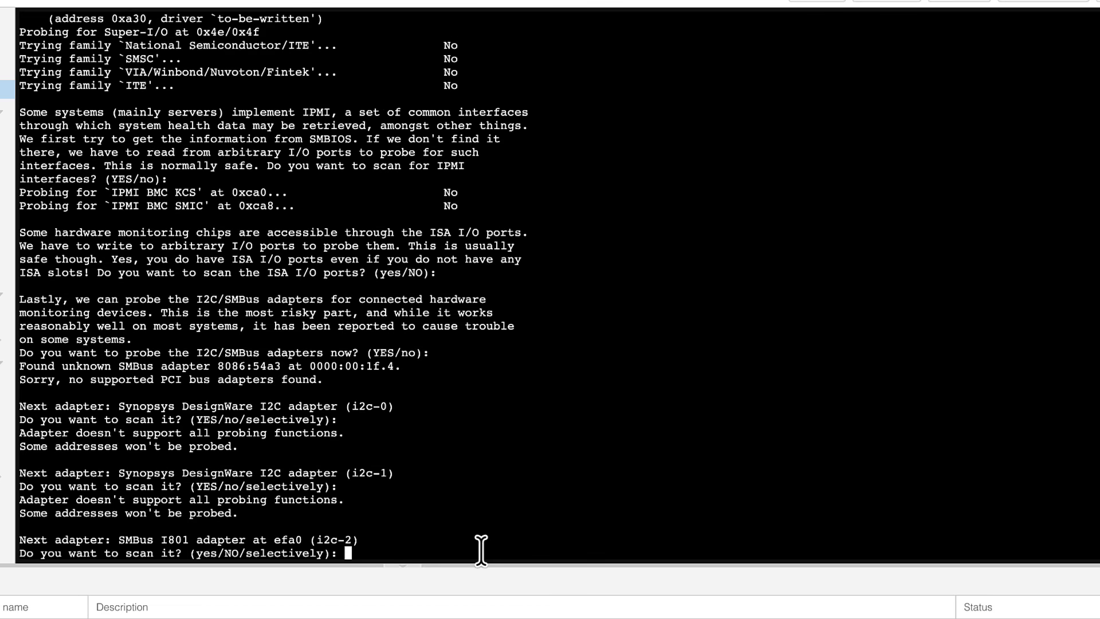
key("Return")
key("Return")
key("Return")
key("Return")
key("Return")
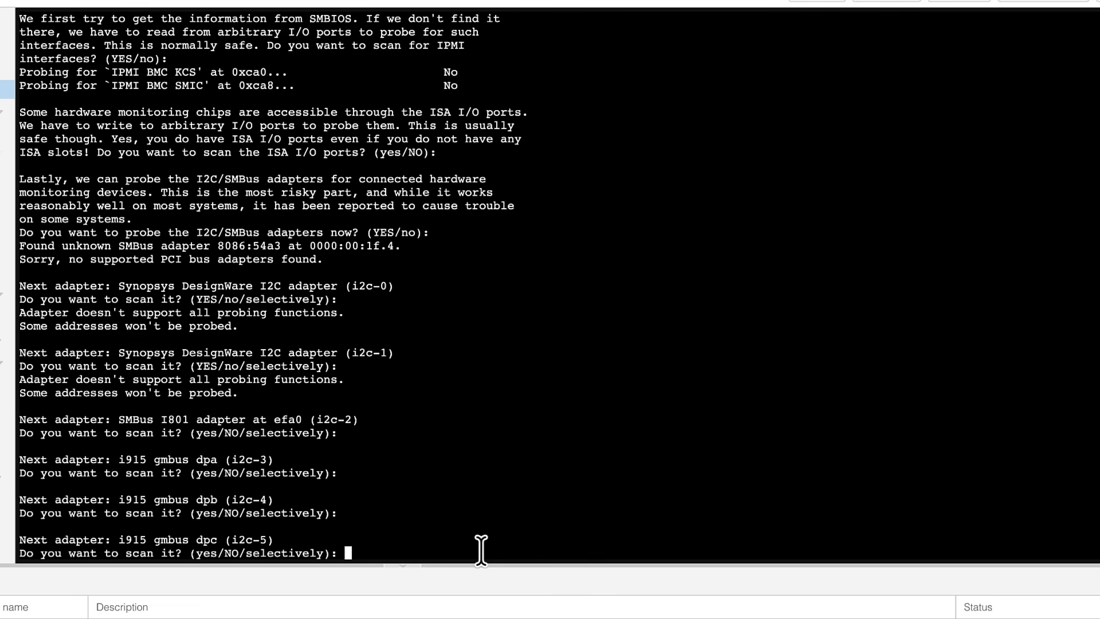
key("Return")
key("Return")
key("Return")
key("Return")
key("Return")
key("Return")
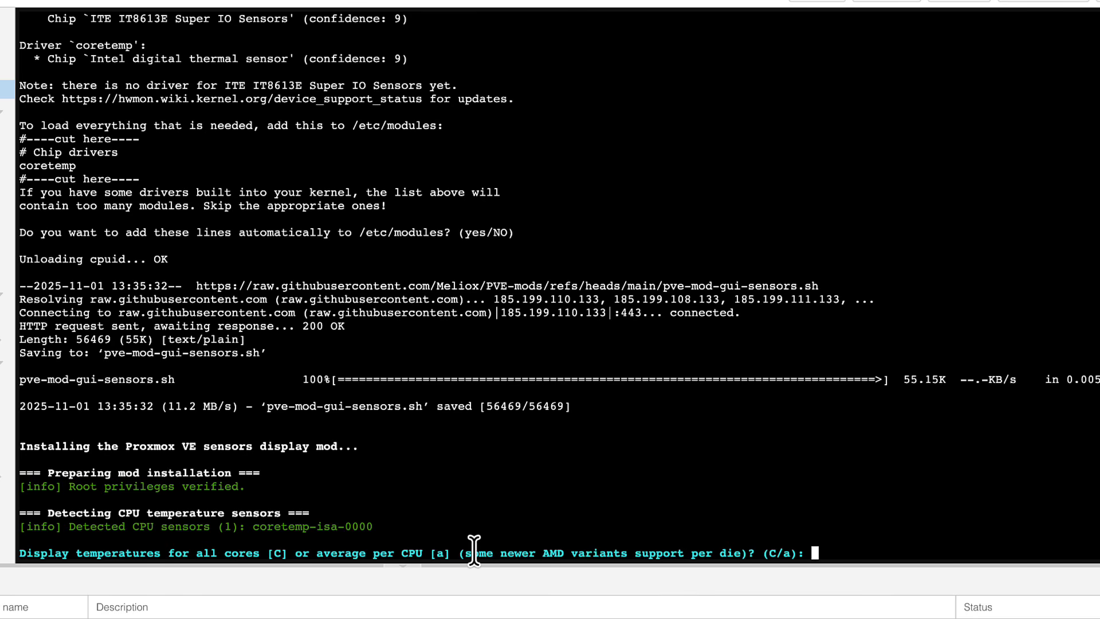
- Answer the sensors mod installer: temperatures for all cores, Celsius, no UPS information, system information option 1
key("Return")
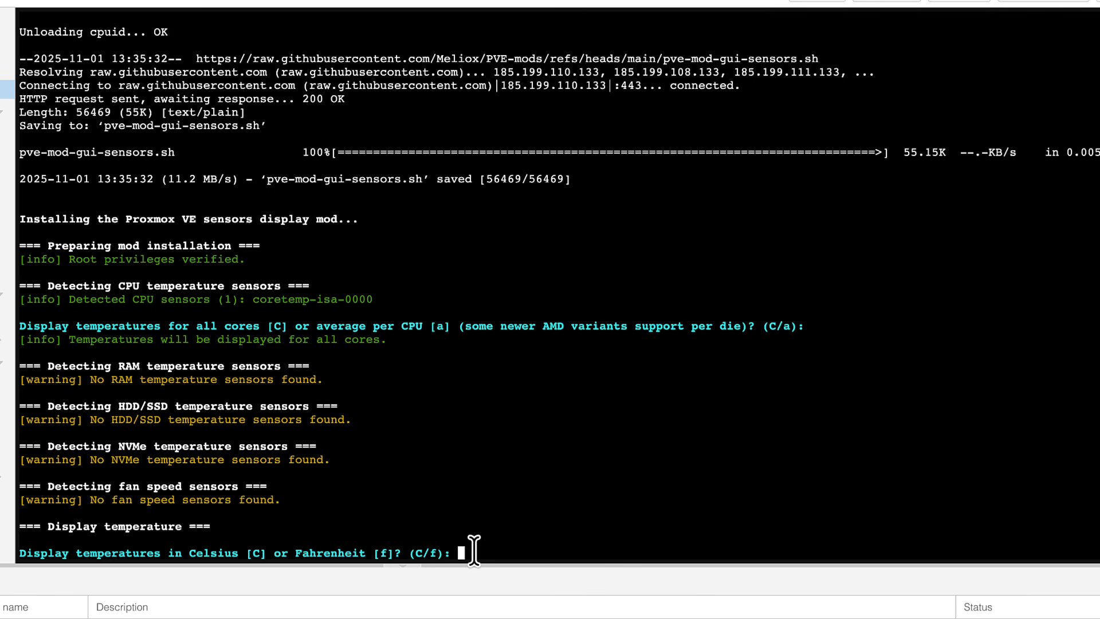
type("f")
key("BackSpace")
type("c")
key("Return")
key("Return")
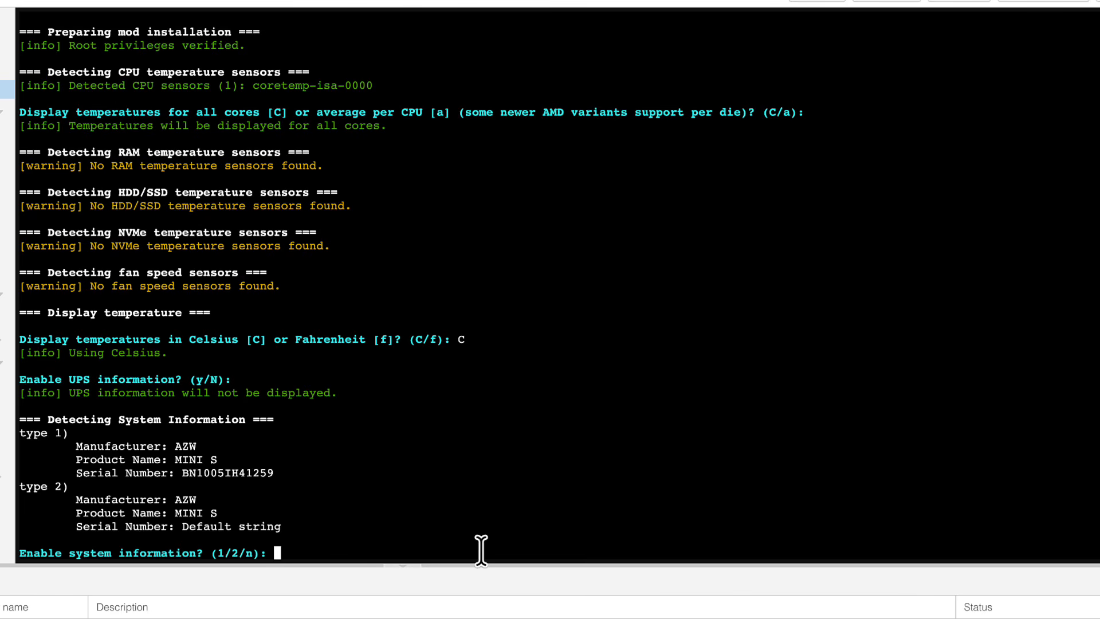
type("1")
key("Return")
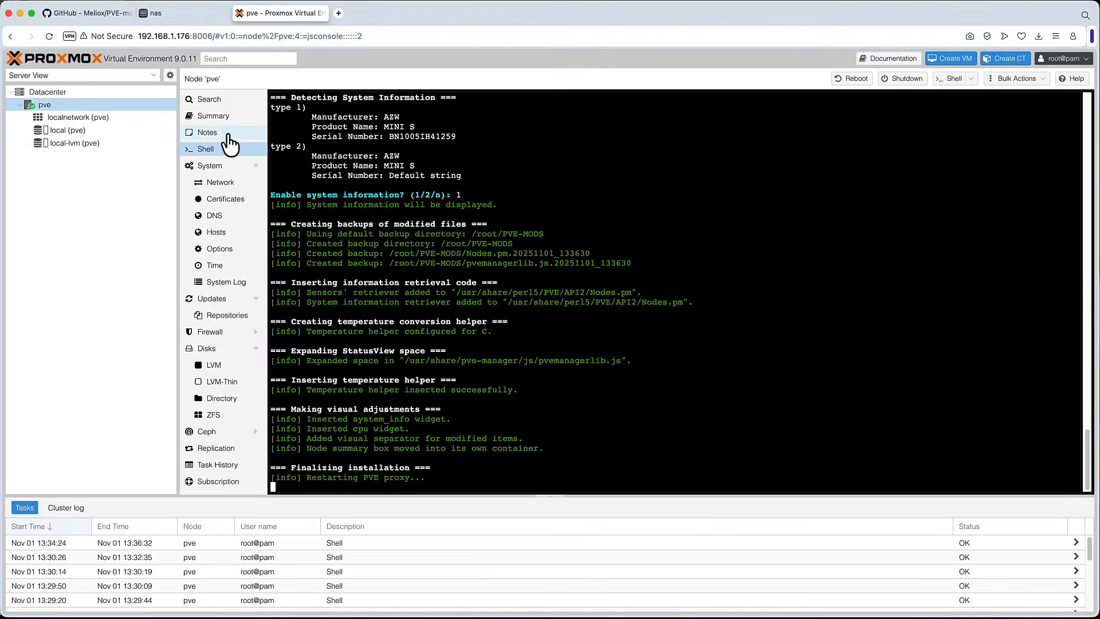
left_click(220, 139)
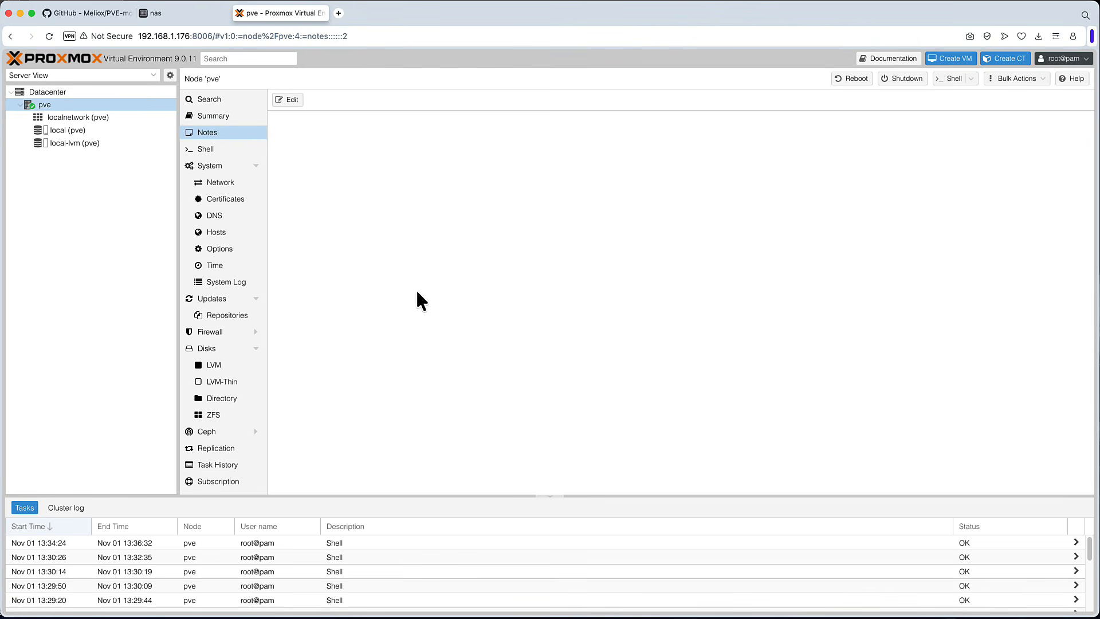
left_click(220, 151)
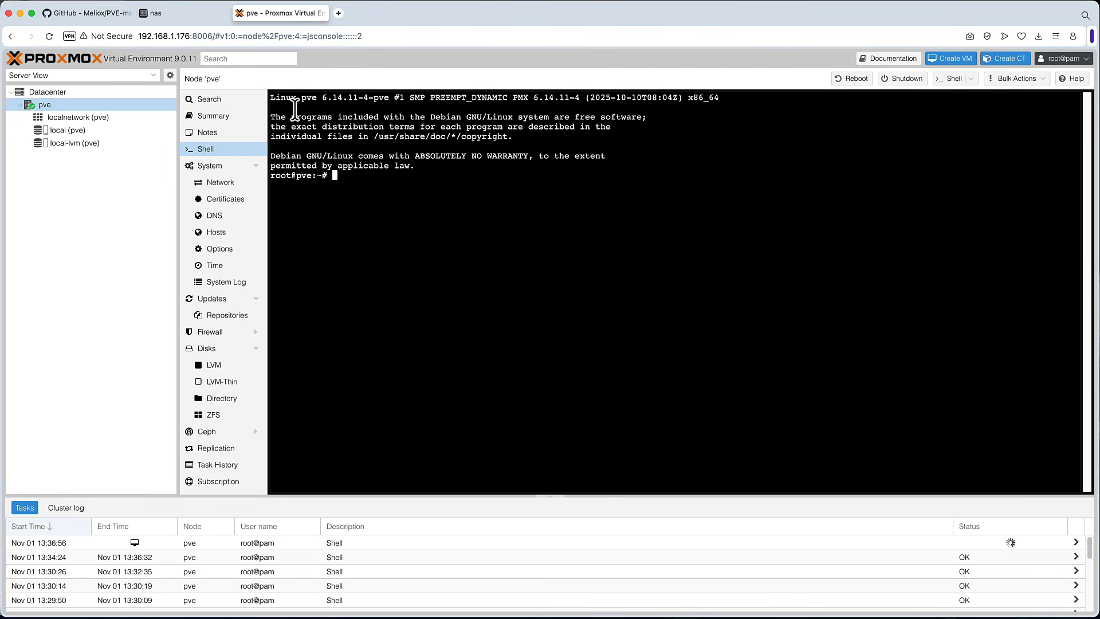
left_click(223, 118)
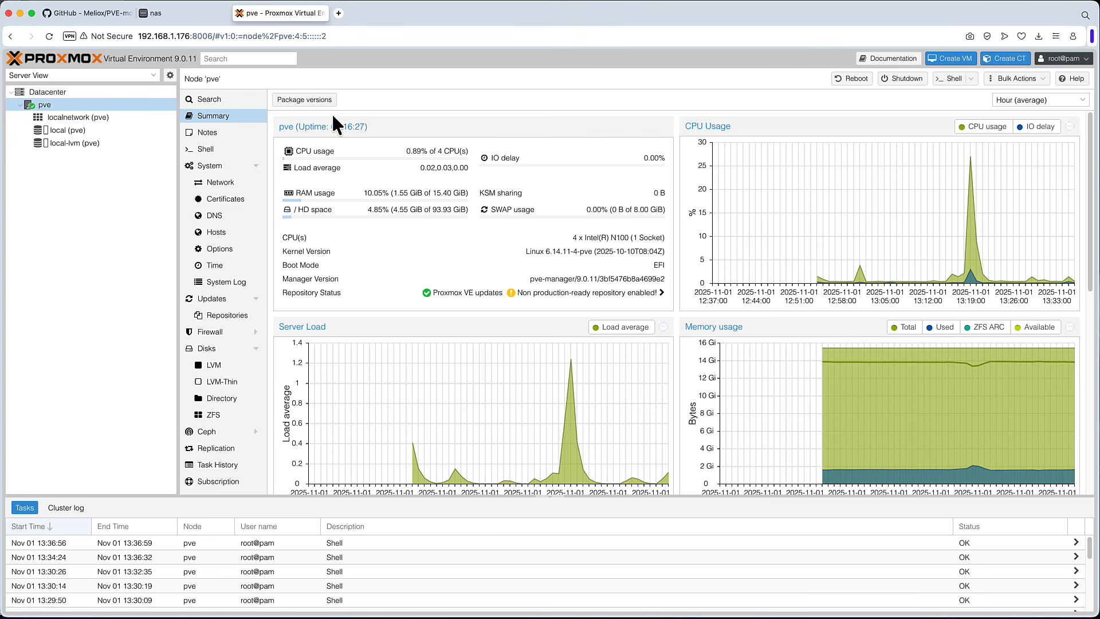
- Copy the Proxmox page address, close that tab and load the address again in a new tab
left_click(356, 37)
right_click(232, 41)
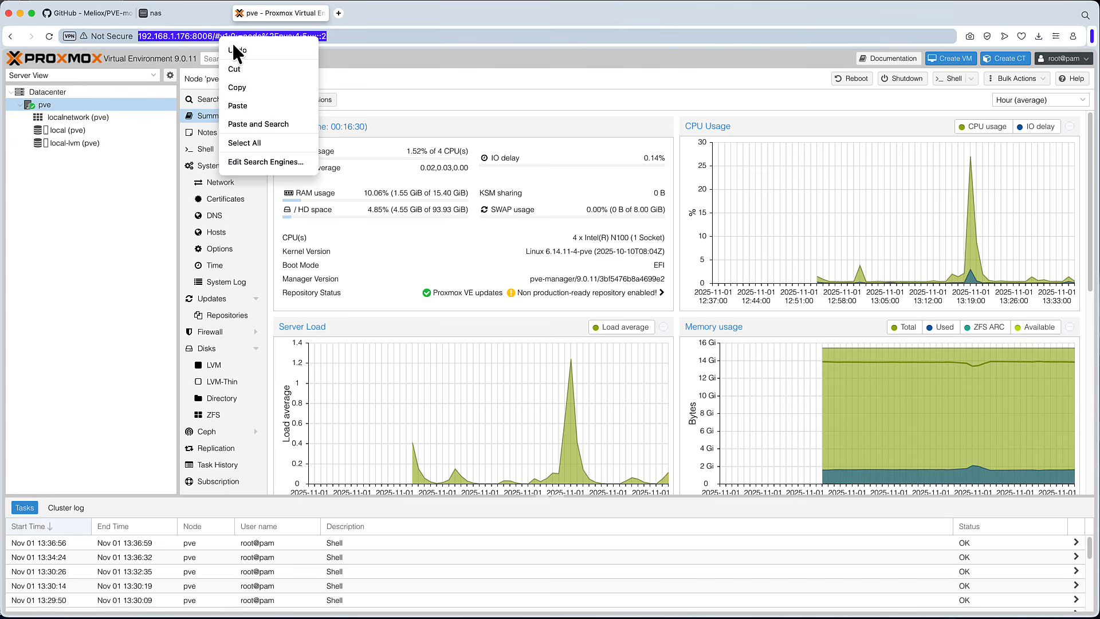
left_click(247, 86)
left_click(241, 11)
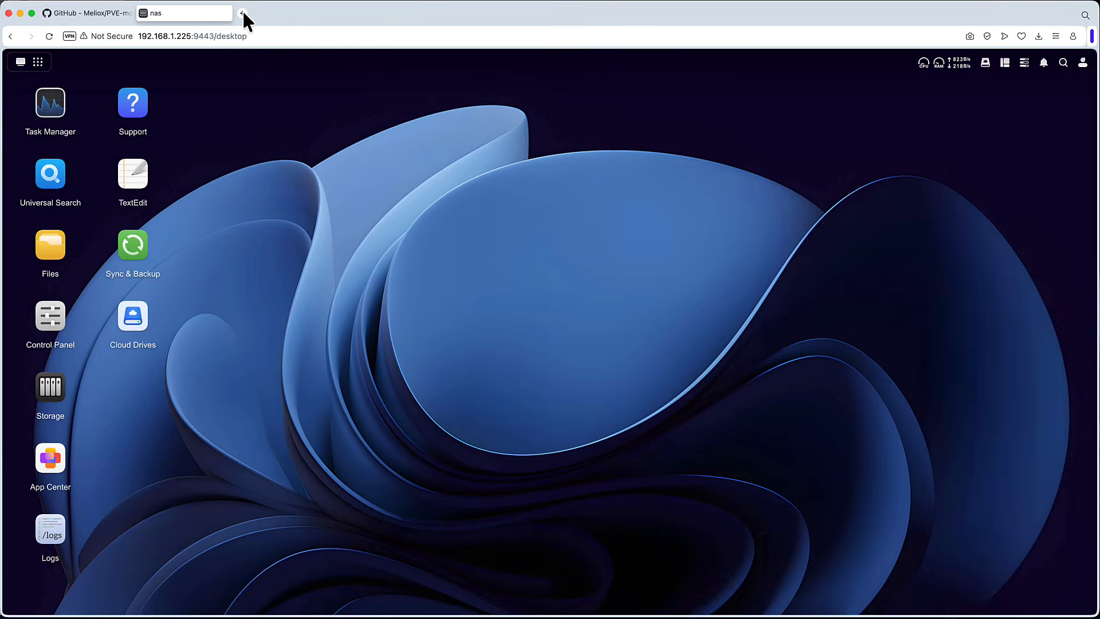
left_click(241, 12)
right_click(279, 37)
left_click(317, 122)
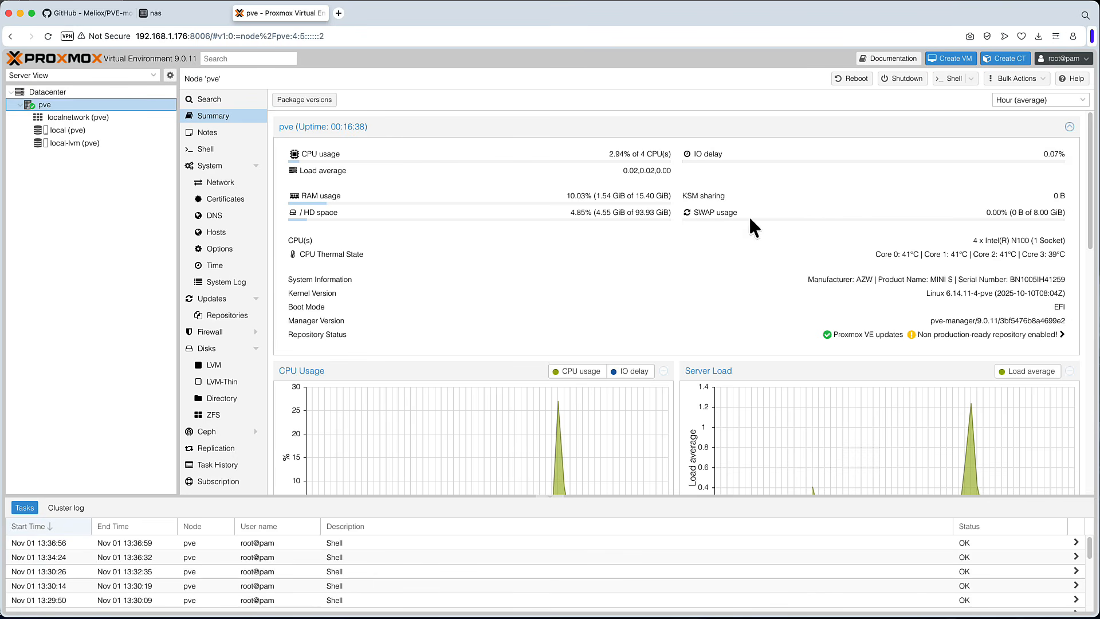
- Examine the CPU thermal state and system information lines on the node Summary
scroll(772, 369, "down", 10)
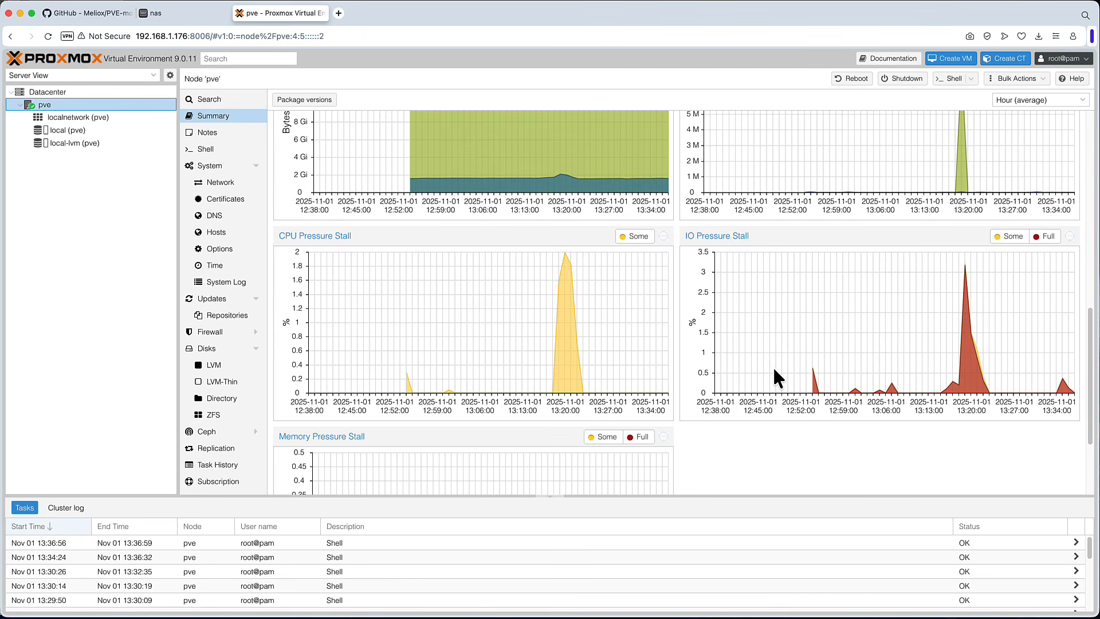
scroll(774, 370, "down", 2)
scroll(776, 369, "up", 12)
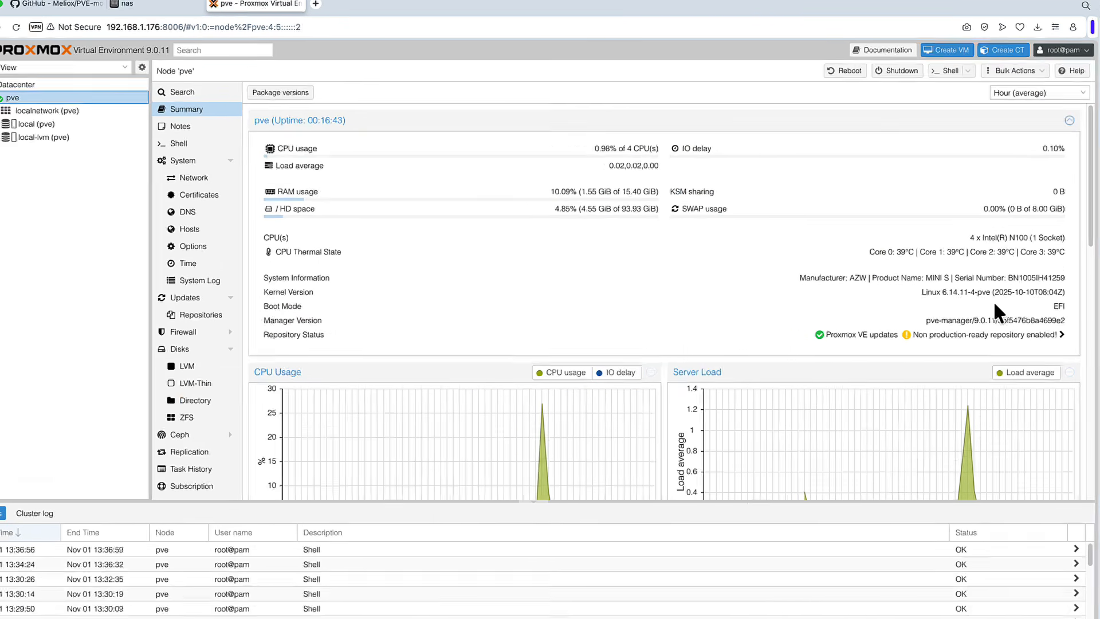
left_click_drag(1064, 252, 888, 252)
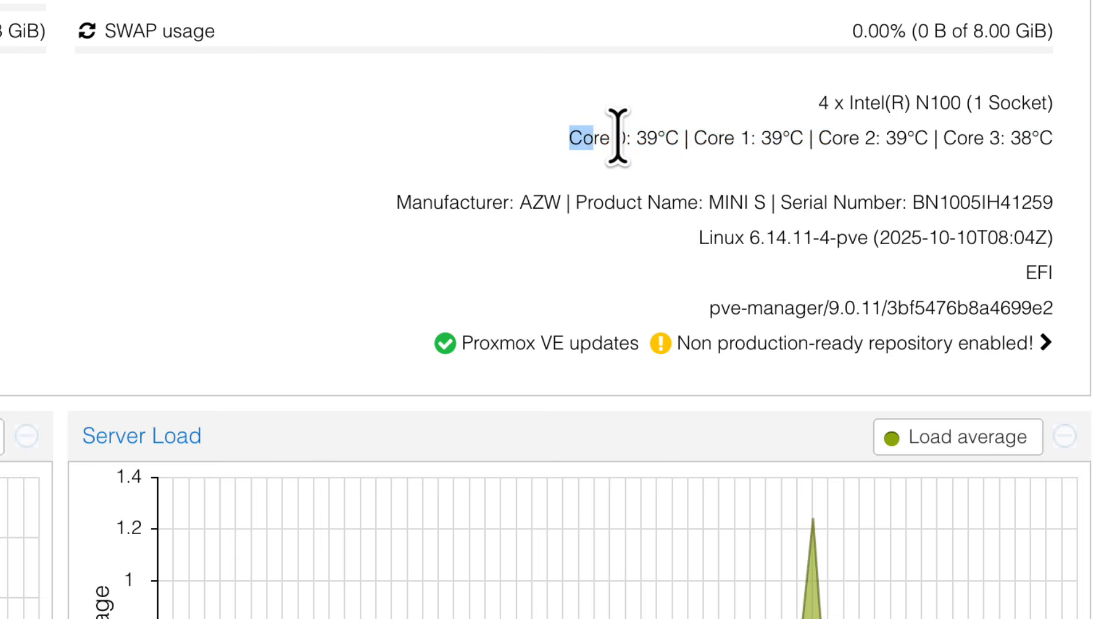
left_click_drag(617, 137, 1048, 136)
triple_click(1044, 141)
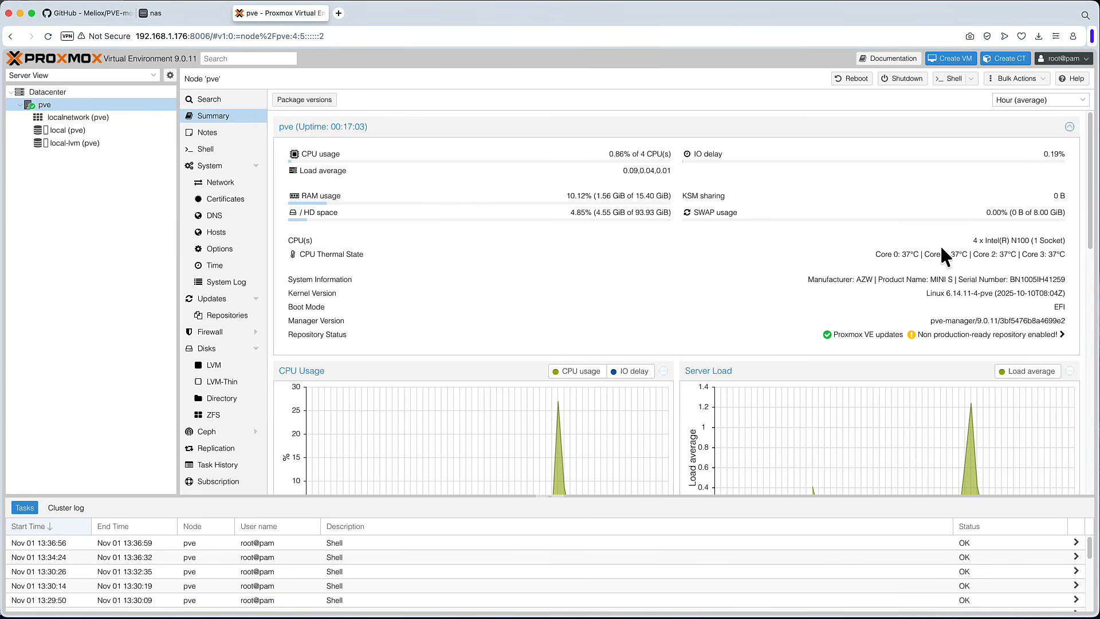
left_click_drag(876, 253, 1058, 255)
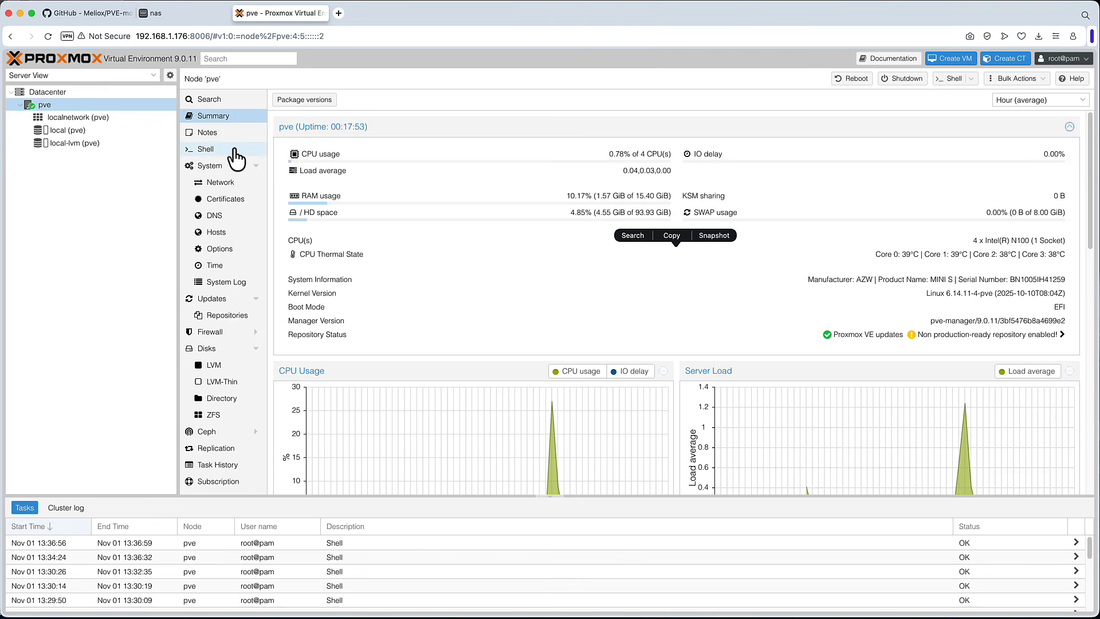
- List network interfaces with ip link show in the node Shell and select the enp1s0 interface name
left_click(215, 150)
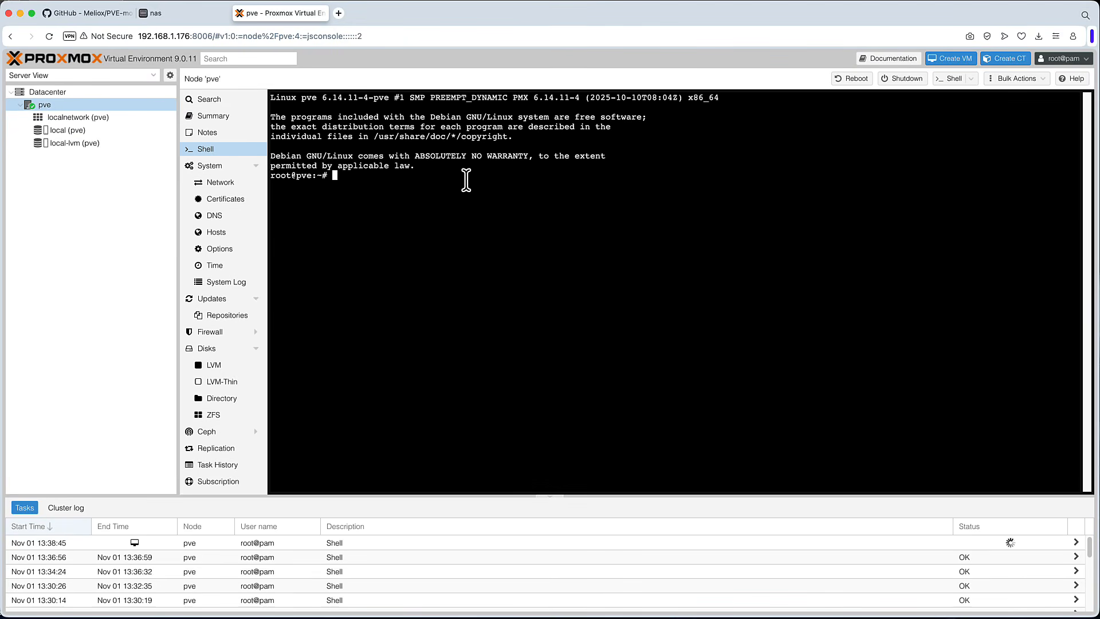
type("ip link show")
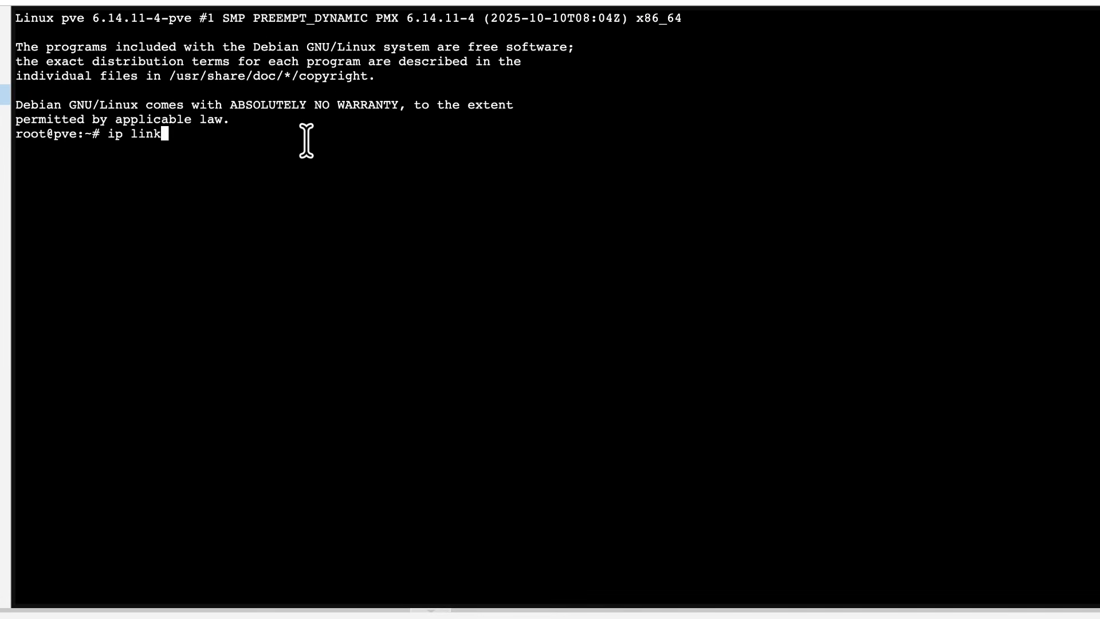
key("Return")
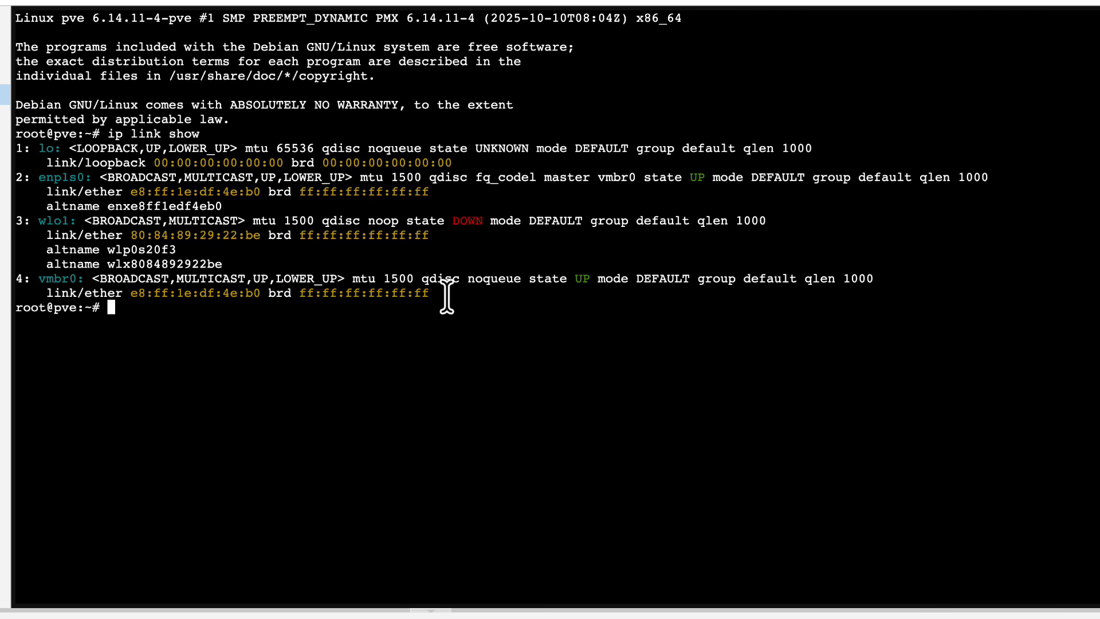
left_click_drag(447, 297, 35, 148)
left_click(152, 167)
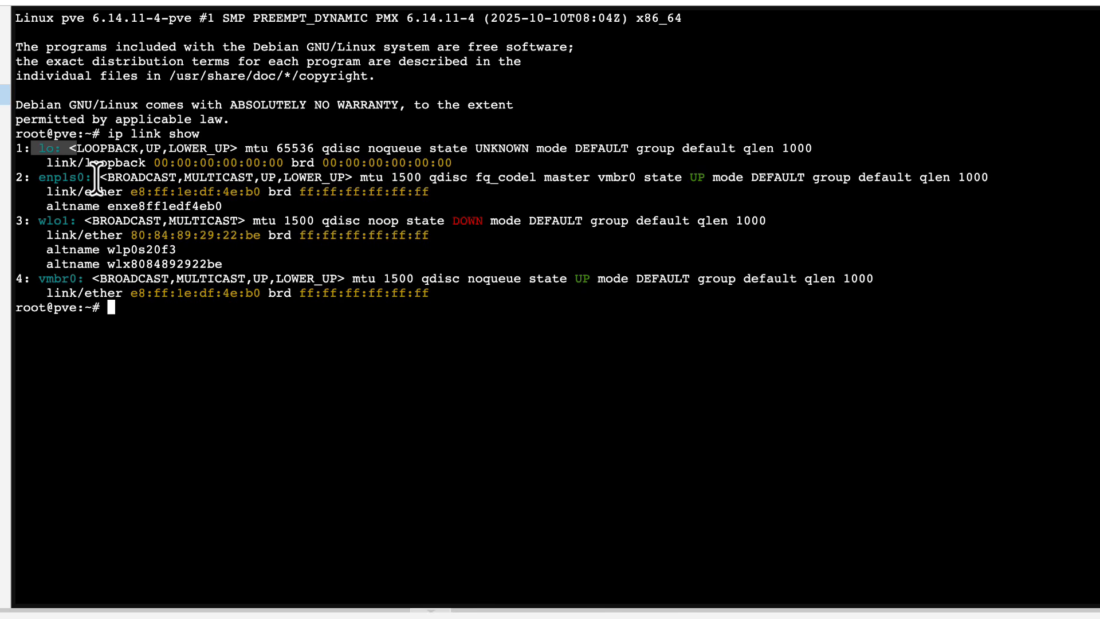
left_click_drag(98, 177, 37, 177)
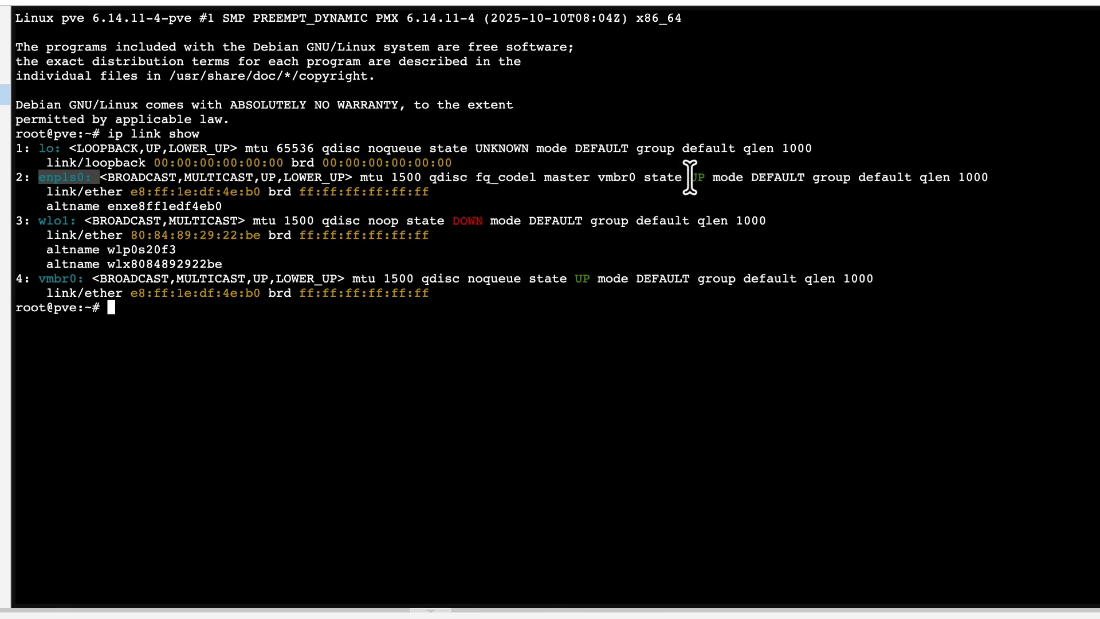
- Examine the names and link states of the enp1s0, wlo1 and vmbr0 interfaces in the ip link show output
left_click_drag(713, 177, 664, 174)
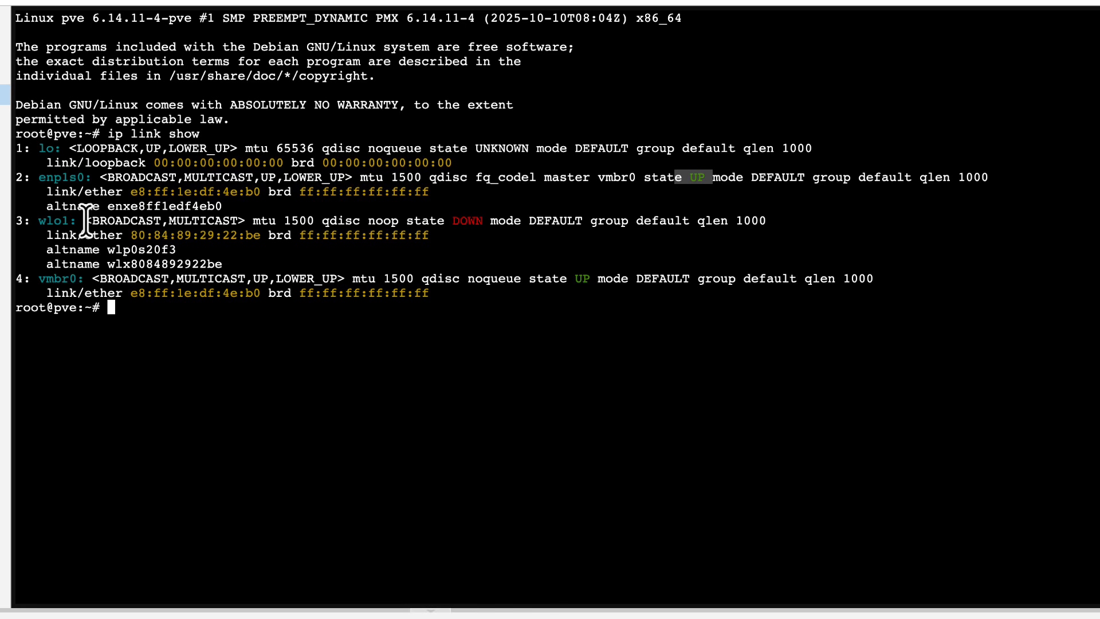
left_click_drag(85, 222, 32, 221)
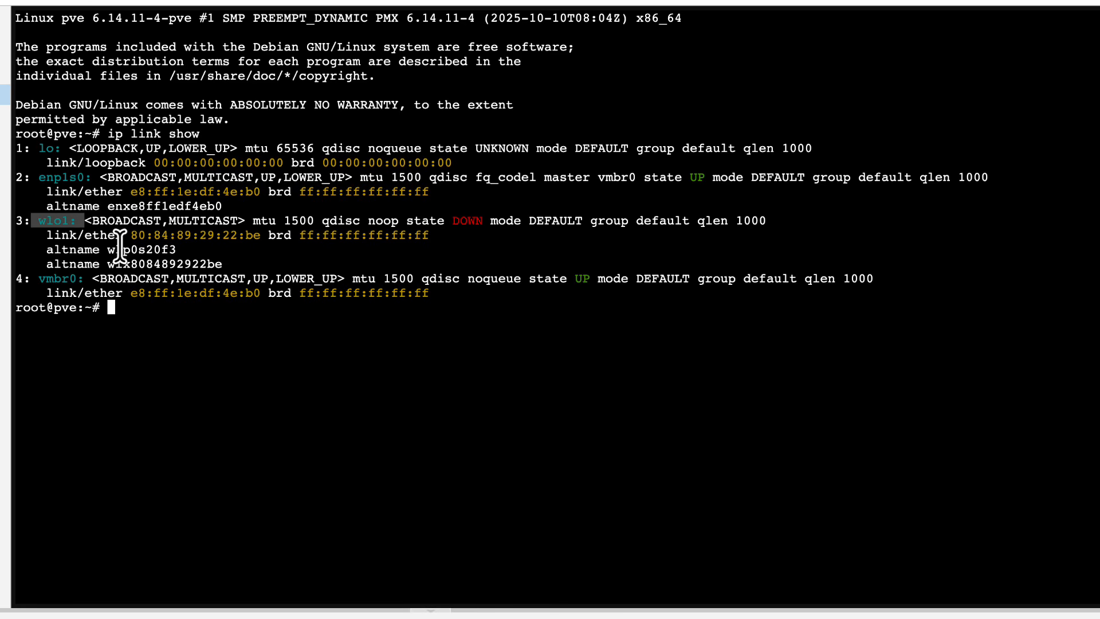
left_click_drag(527, 218, 440, 213)
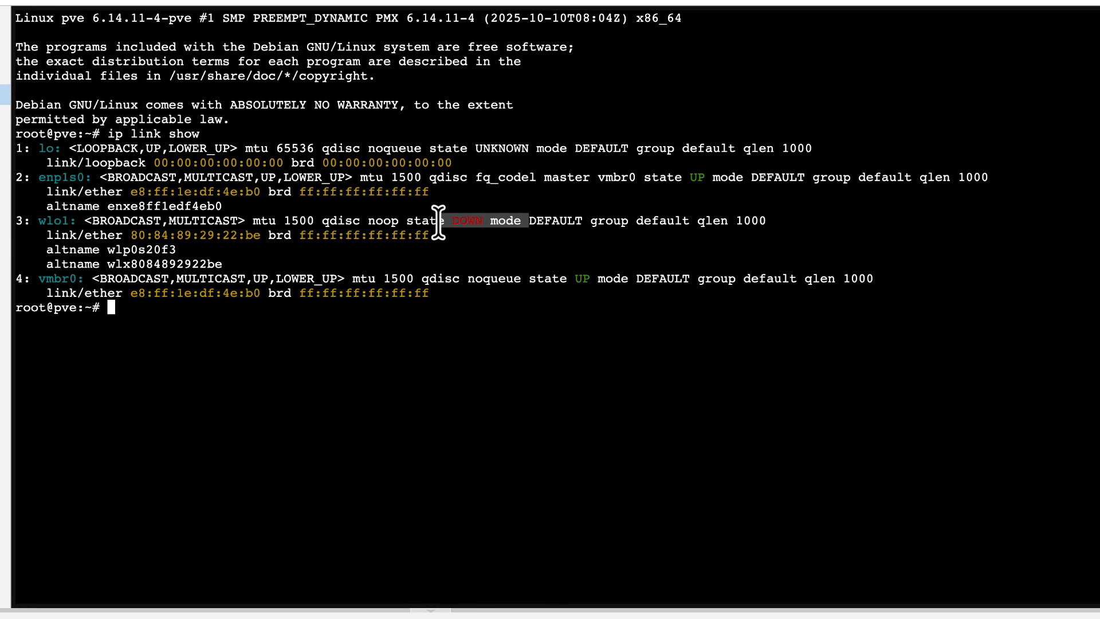
left_click(507, 226)
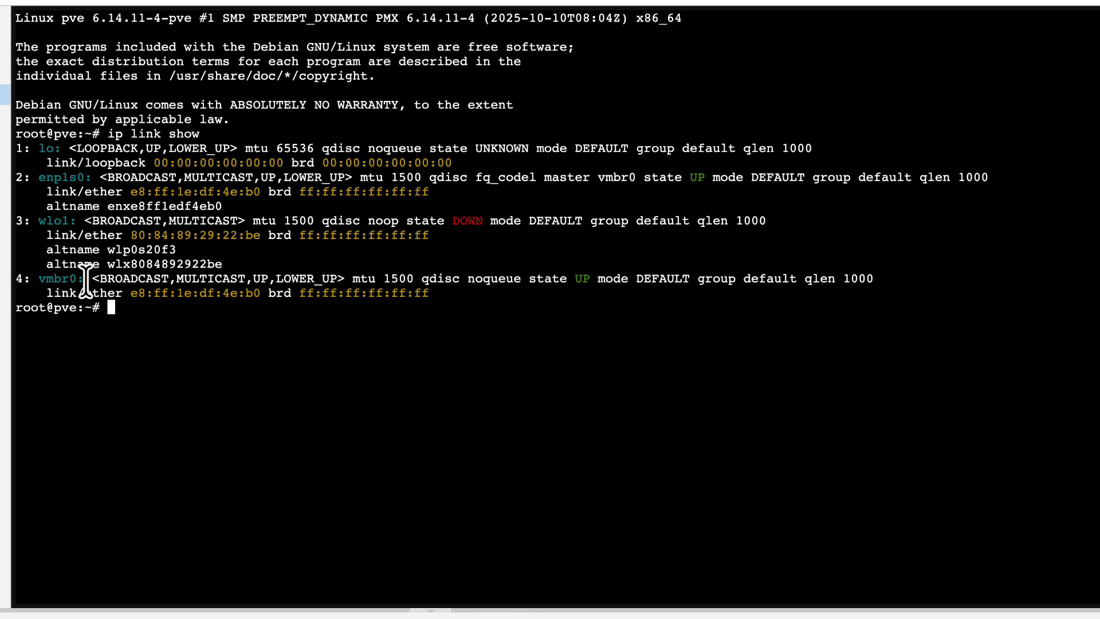
left_click_drag(85, 281, 23, 281)
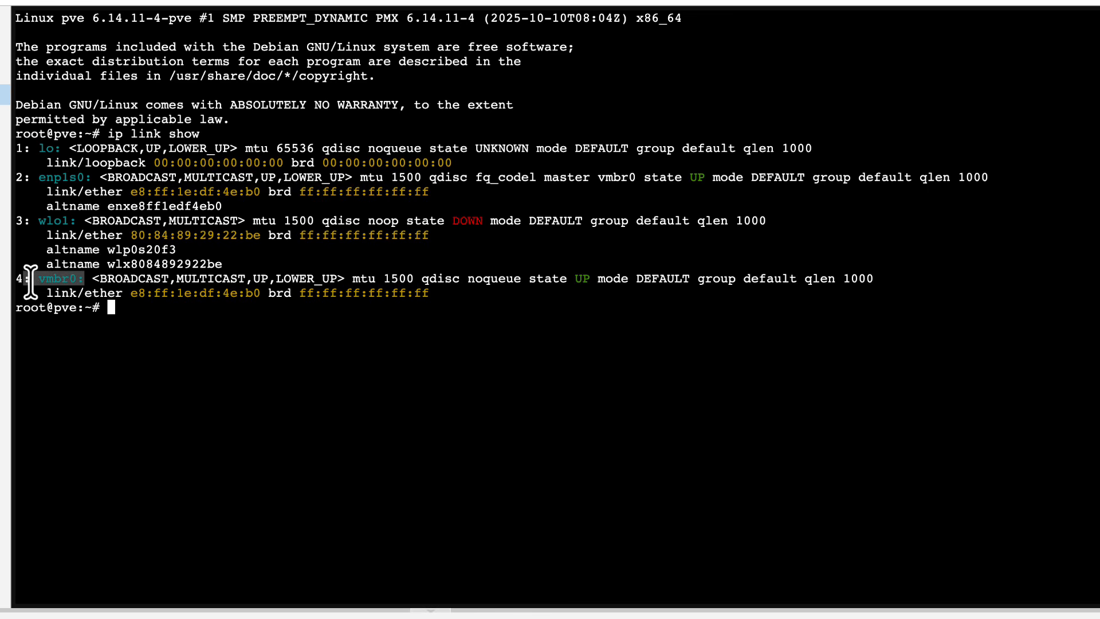
left_click(137, 291)
left_click_drag(114, 177, 16, 177)
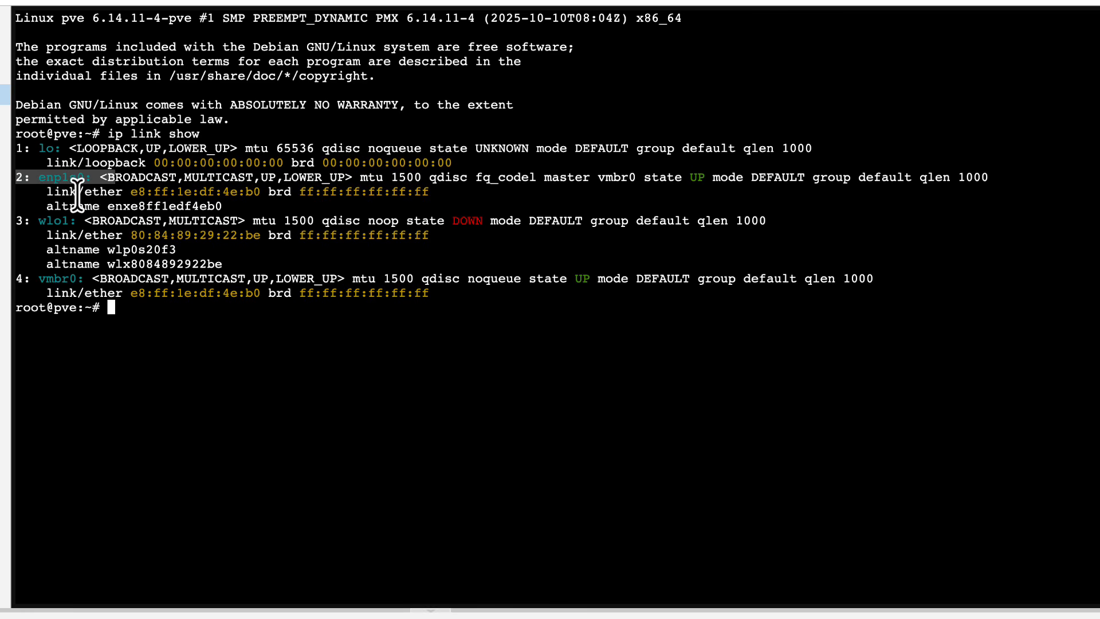
left_click(217, 325)
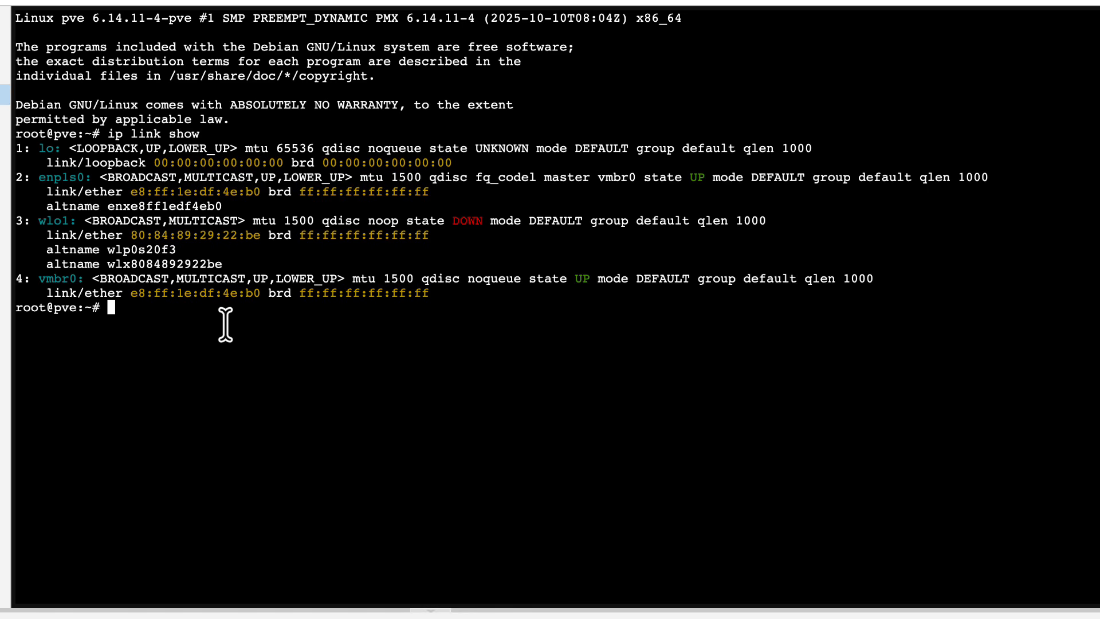
- Run ethtool without arguments, then run ethtool -h to display its usage help
type("ethtool")
key("Return")
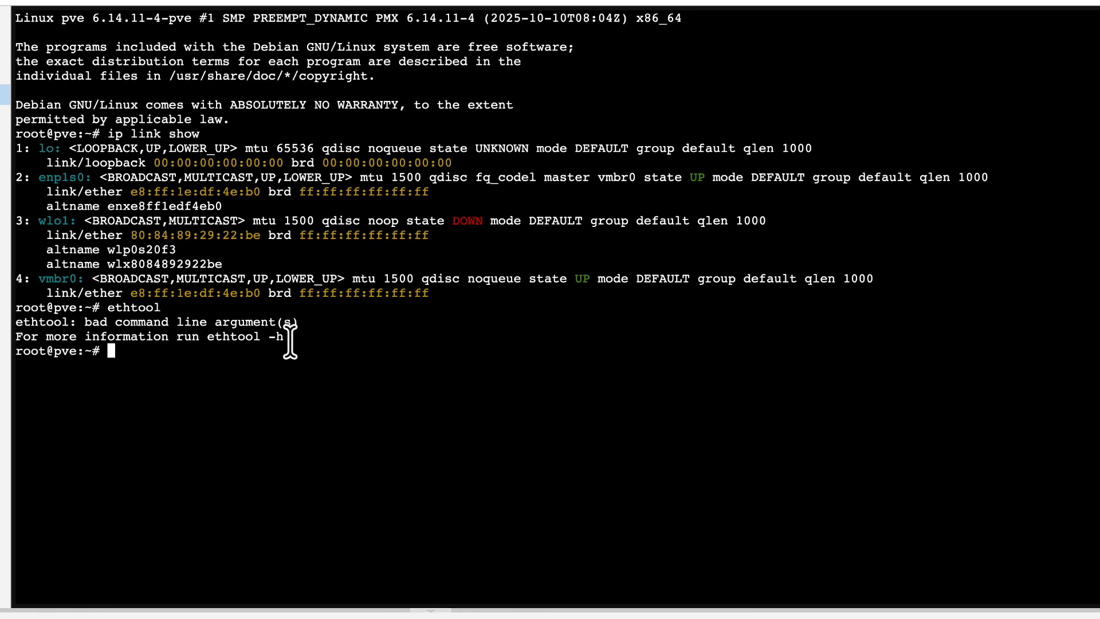
left_click_drag(290, 342, 68, 342)
left_click(74, 342)
left_click_drag(243, 325, 339, 351)
left_click(158, 337)
left_click(293, 349)
key("Up")
type("-h")
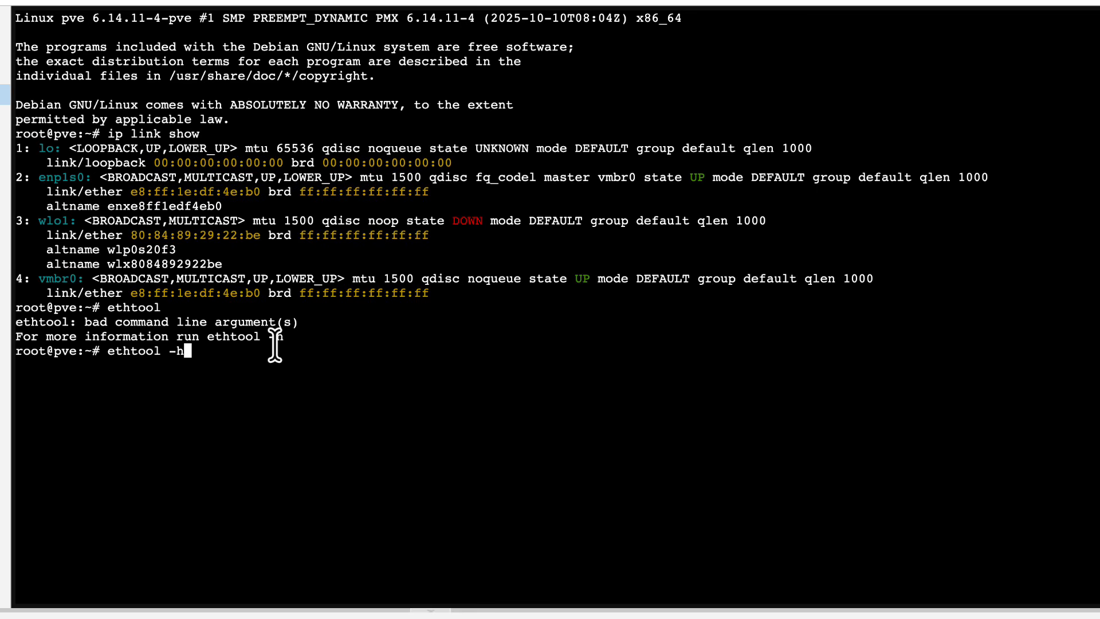
key("Return")
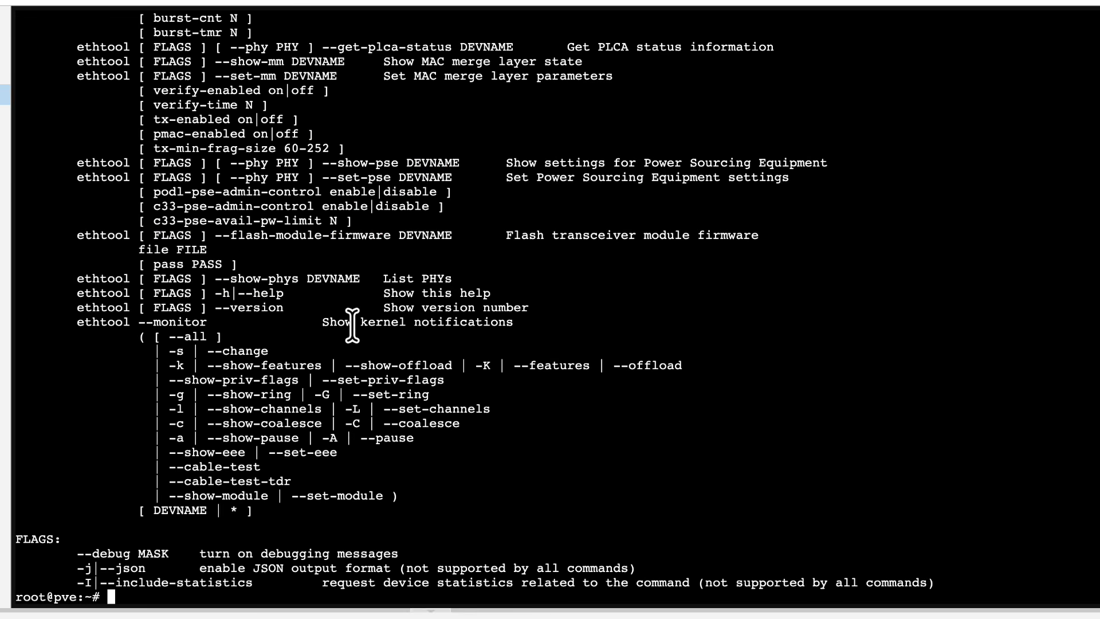
- Clear the shell screen with the clear command
key("Return")
key("Return")
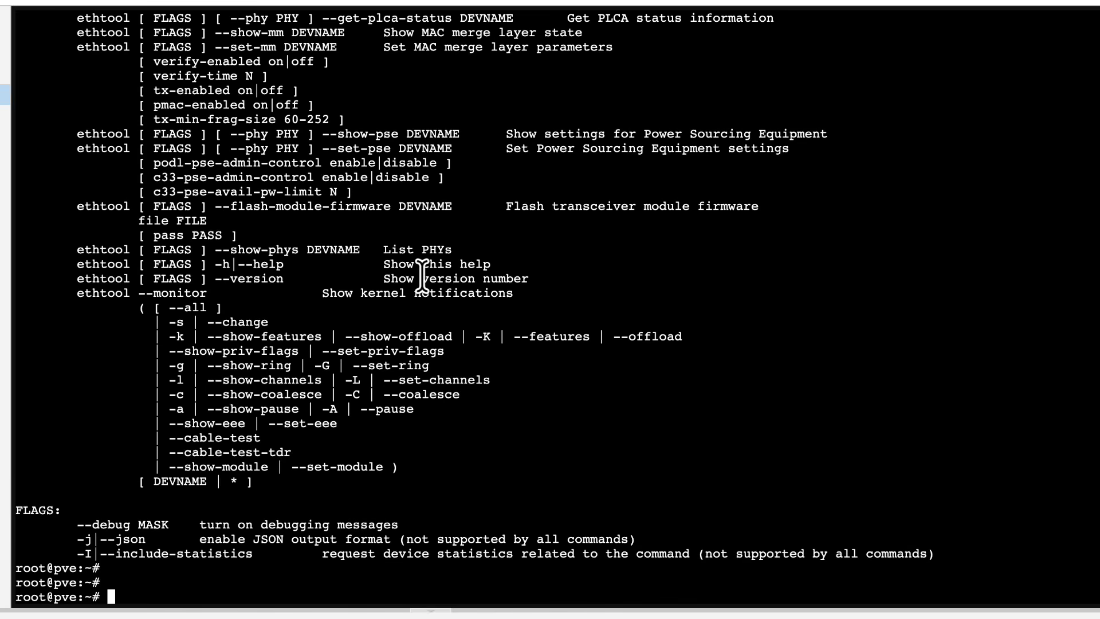
type("clear")
key("Return")
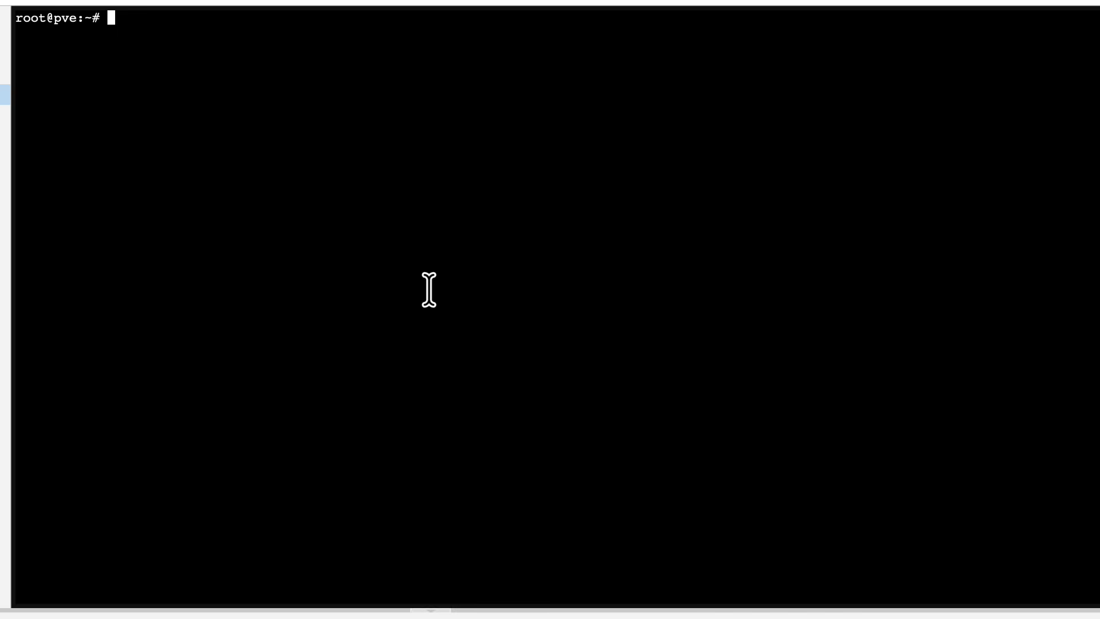
- Recall ip link show from the command history and run it again
key("Return")
key("Up")
key("Up")
key("Up")
key("Up")
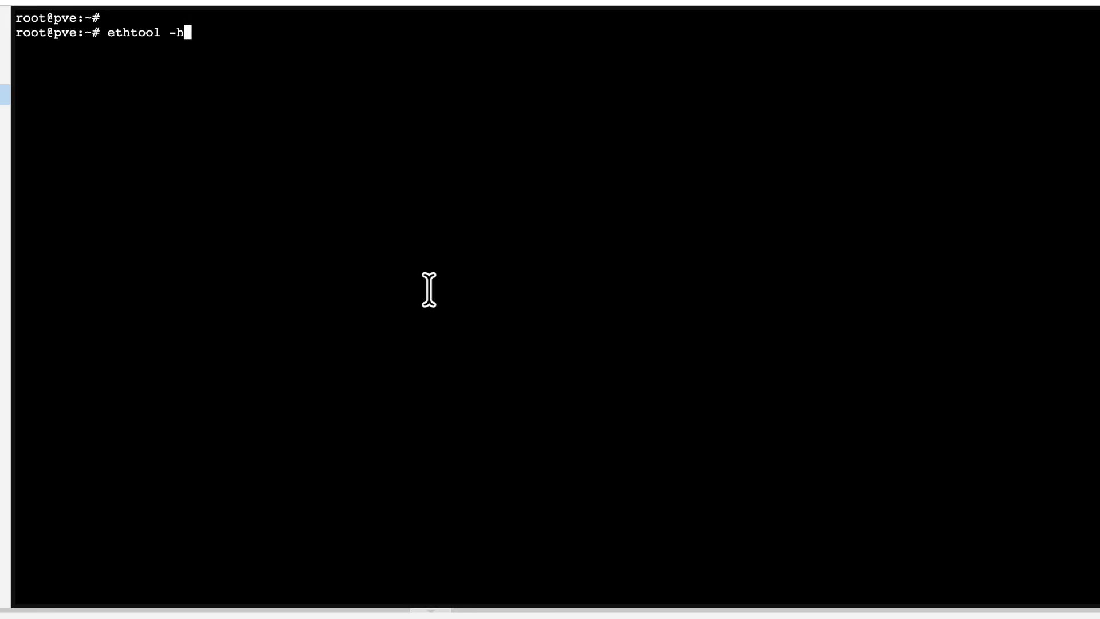
key("Return")
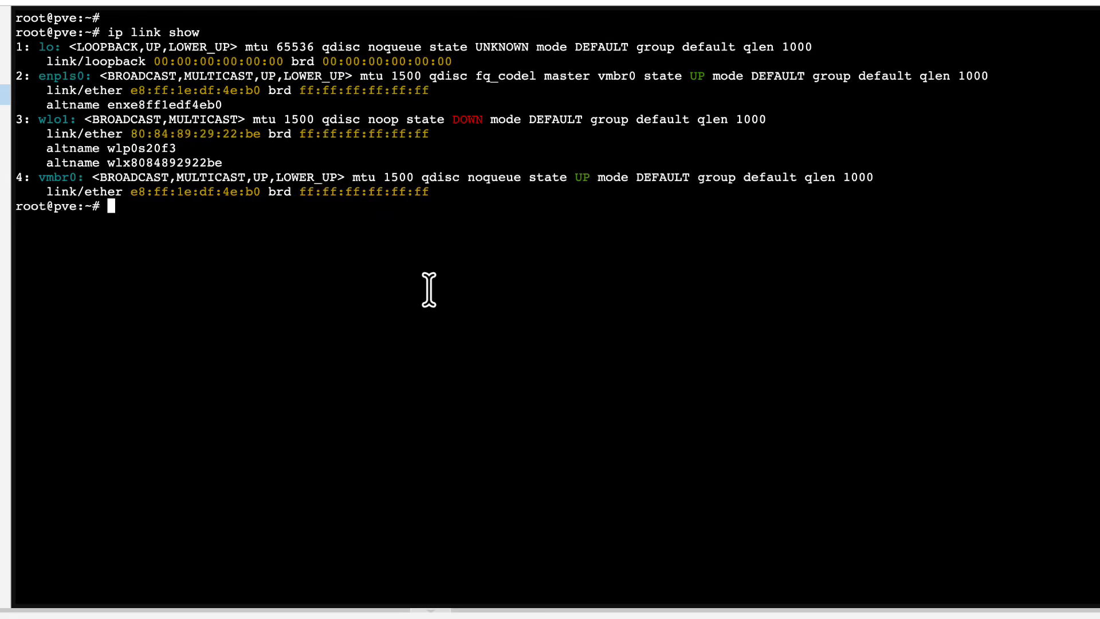
key("Return")
key("Return")
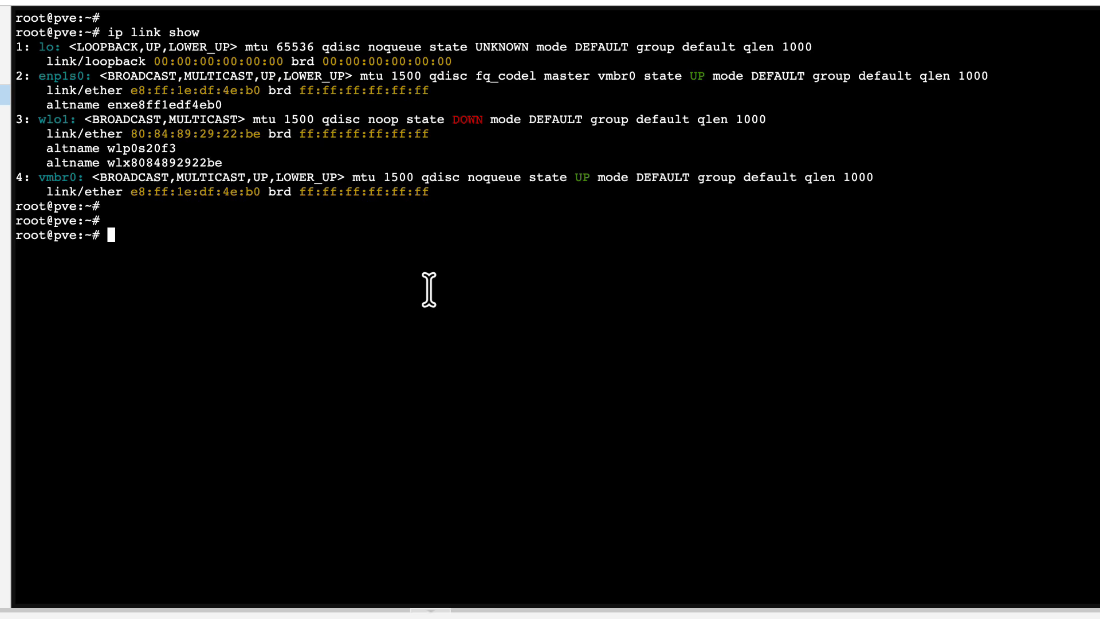
- Run ethtool enp1s0, copying the interface name from the ip link output into the command
type("ethtool")
left_click_drag(85, 75, 39, 76)
right_click(48, 75)
left_click(174, 207)
left_click(228, 240)
right_click(228, 239)
left_click(291, 395)
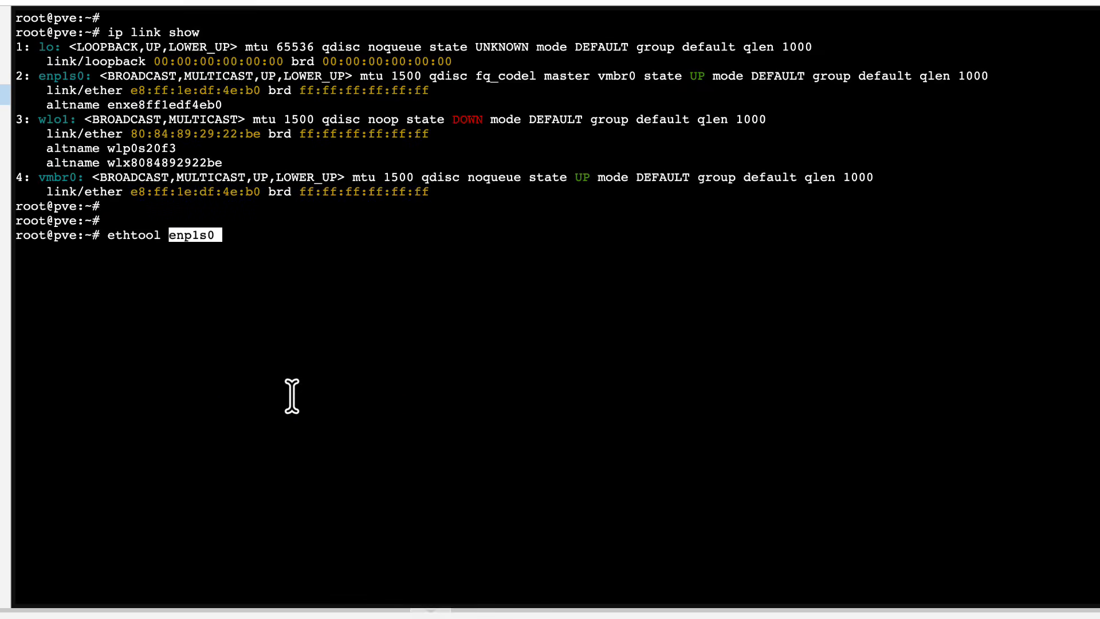
key("Return")
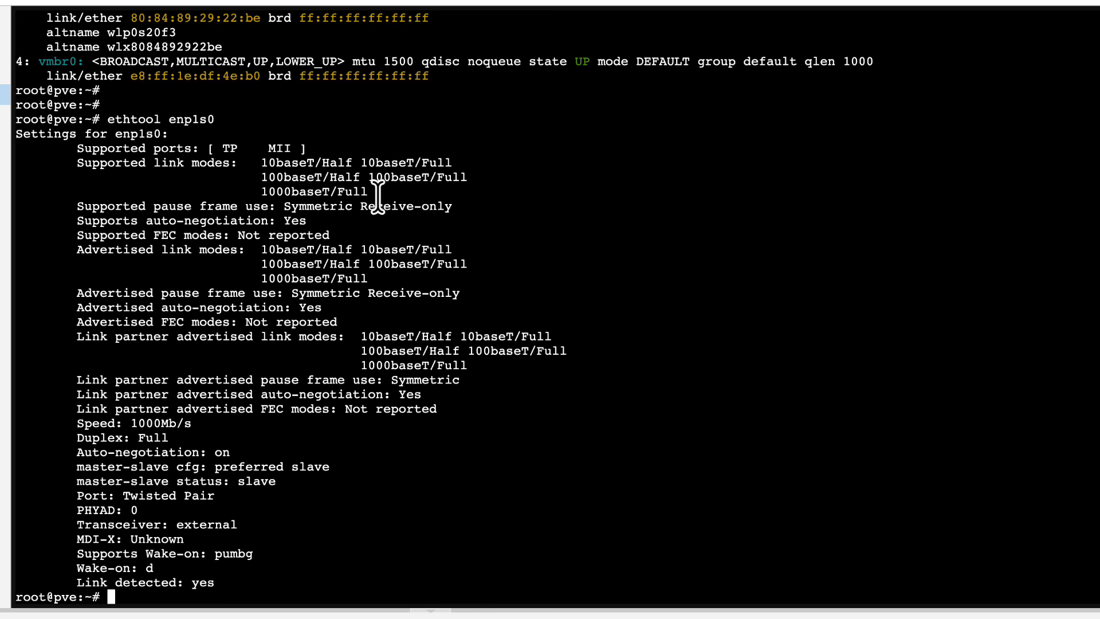
- Examine the supported link modes, speed and duplex lines in the ethtool enp1s0 output
left_click_drag(377, 195, 13, 158)
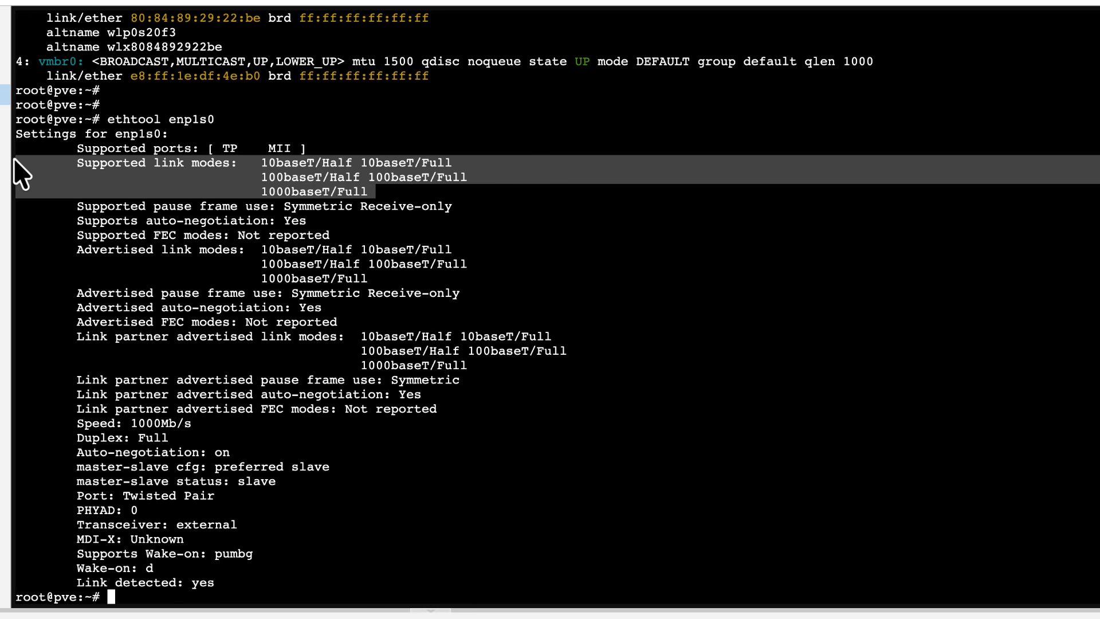
left_click(289, 185)
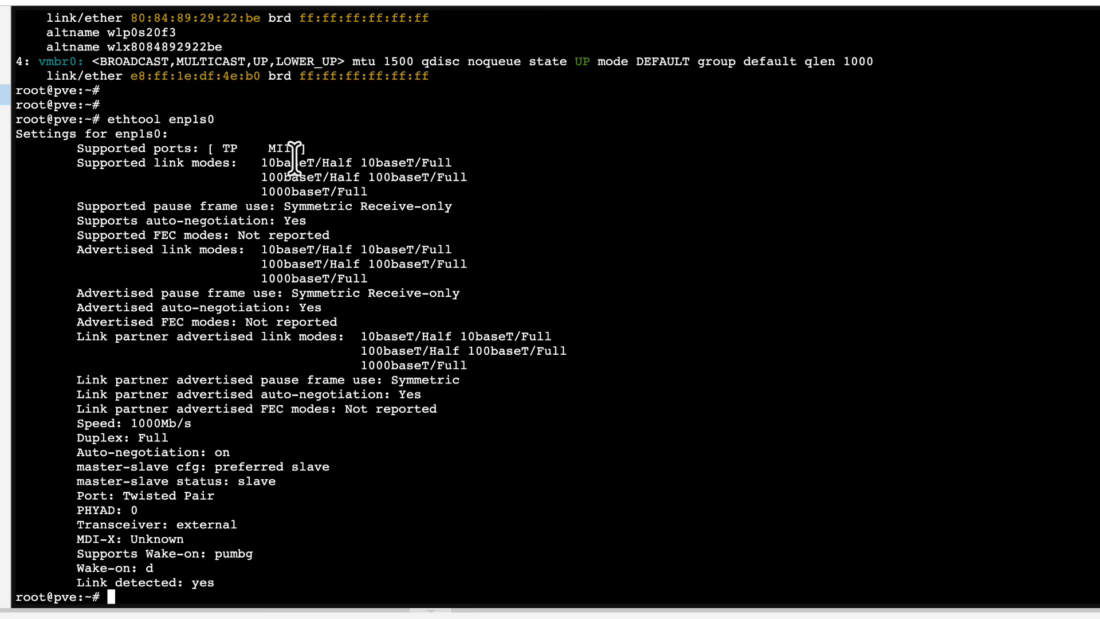
left_click_drag(292, 161, 274, 158)
left_click_drag(307, 192, 261, 192)
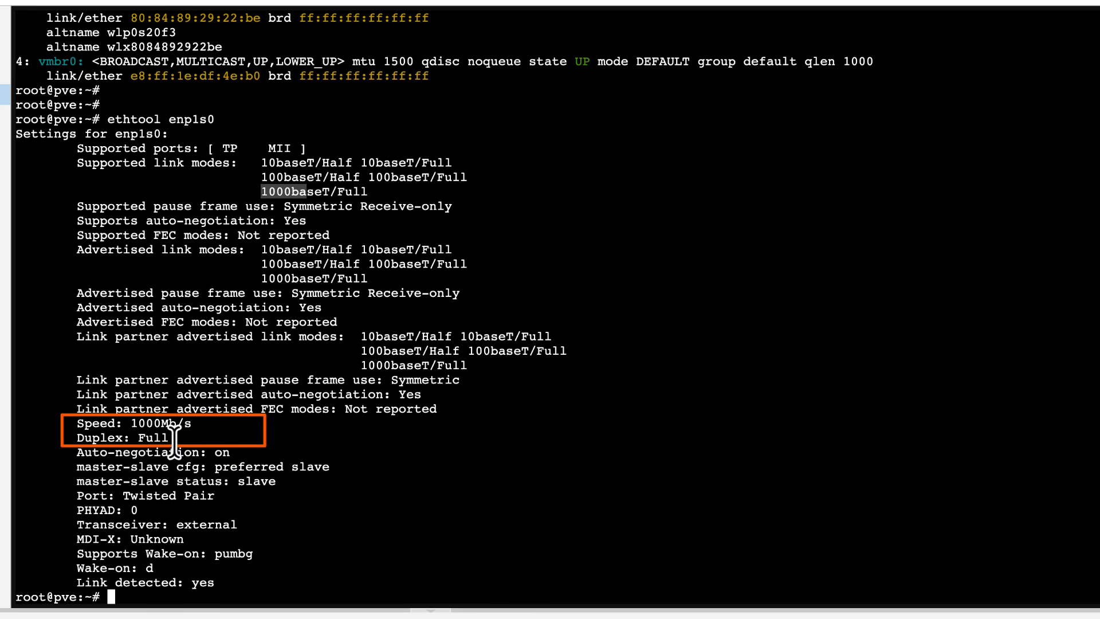
left_click_drag(176, 438, 8, 443)
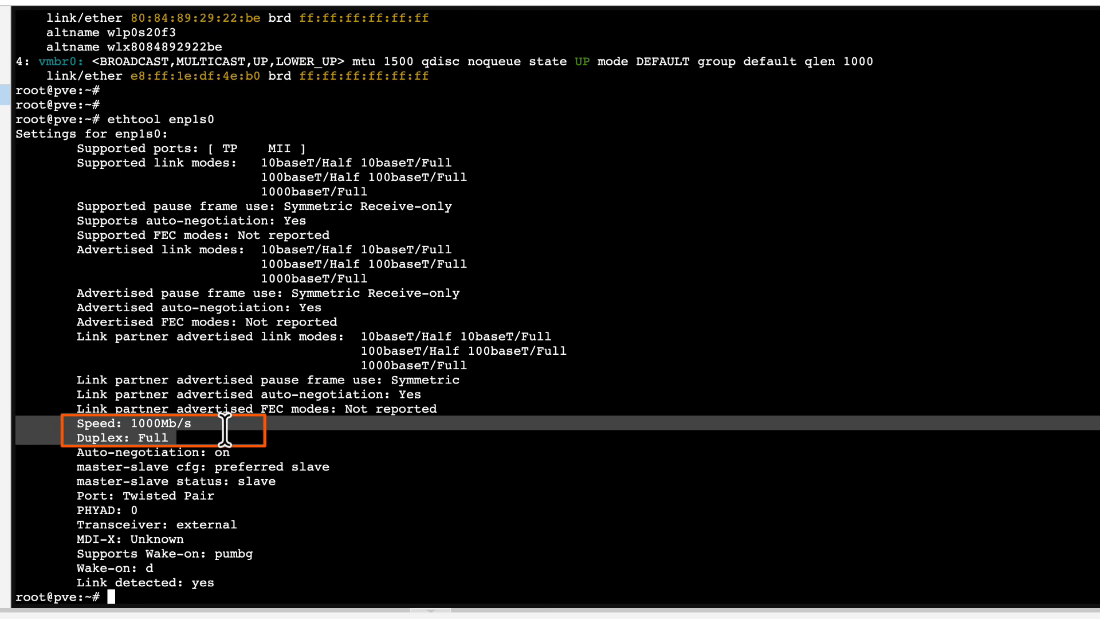
left_click(208, 434)
left_click_drag(179, 435, 43, 432)
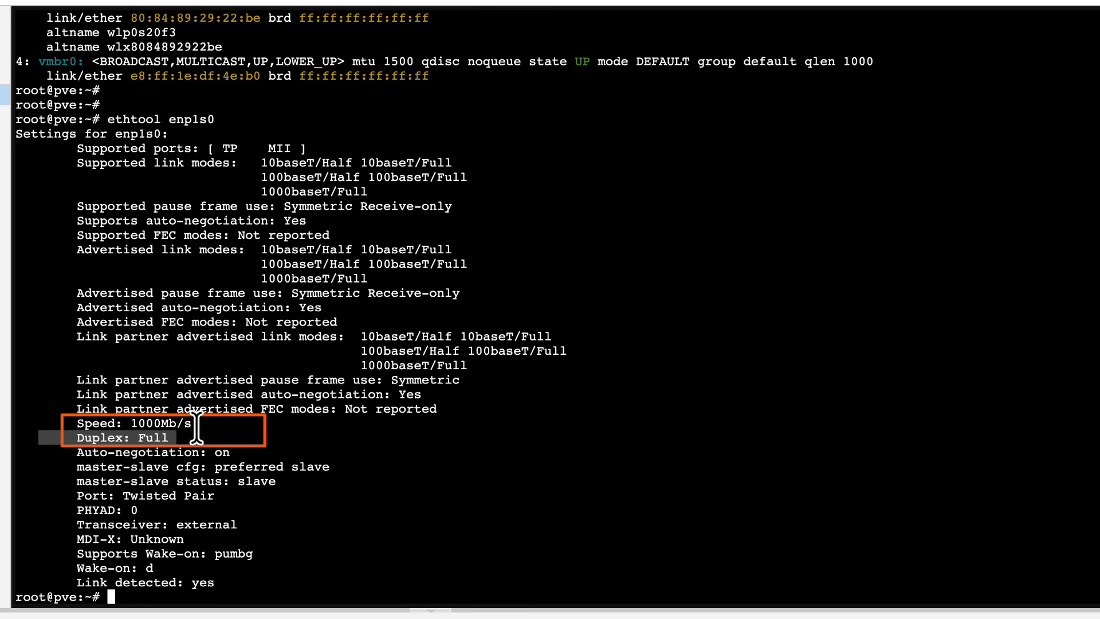
left_click_drag(198, 425, 54, 425)
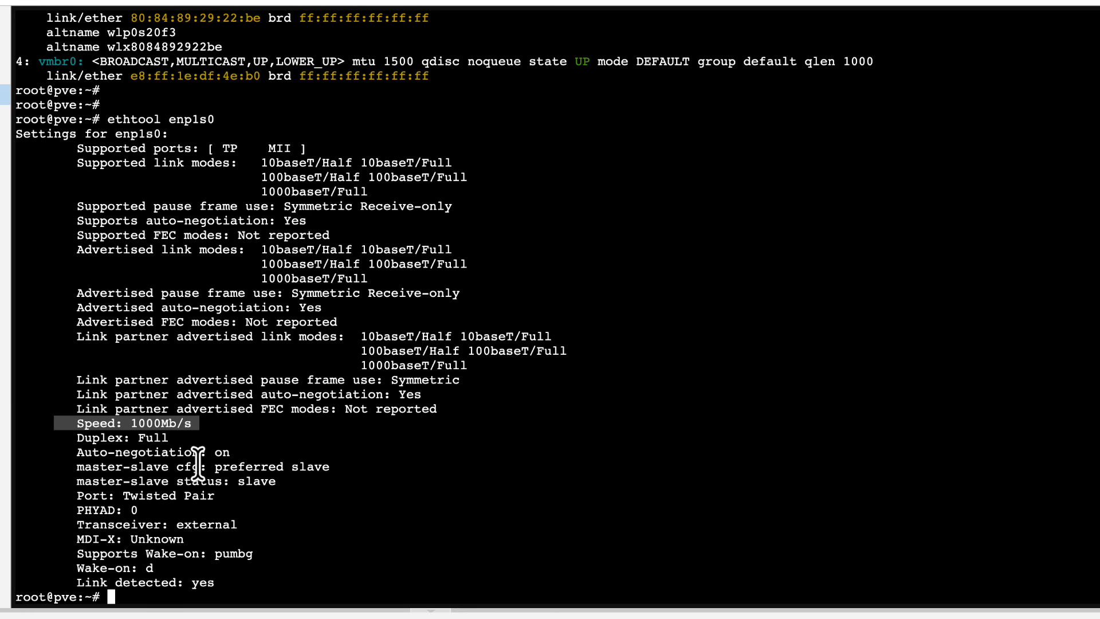
left_click(274, 481)
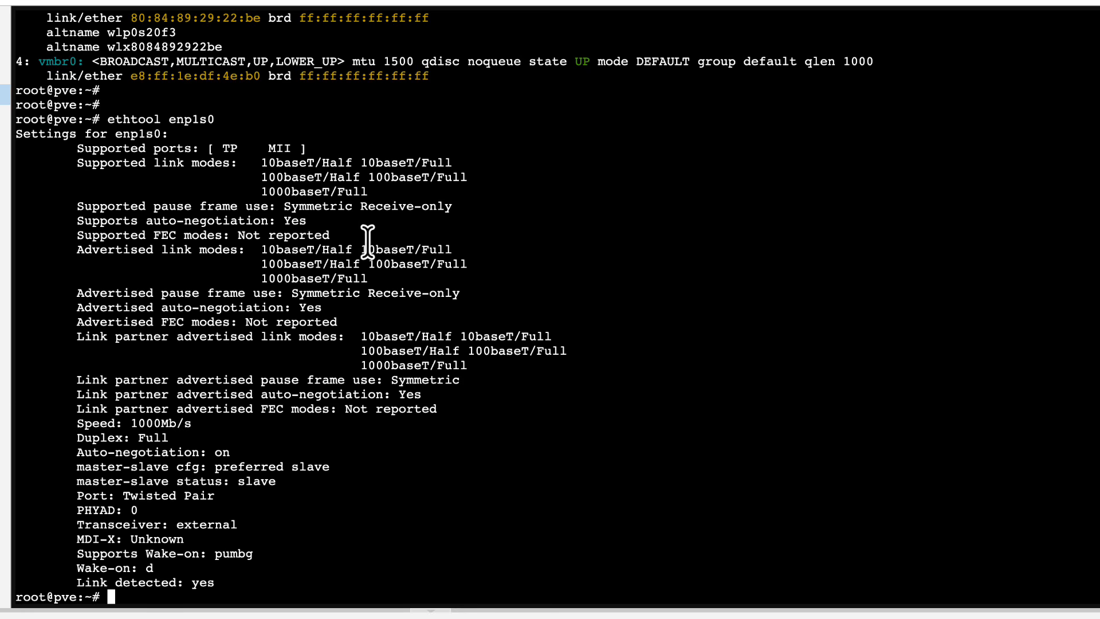
left_click_drag(375, 192, 166, 164)
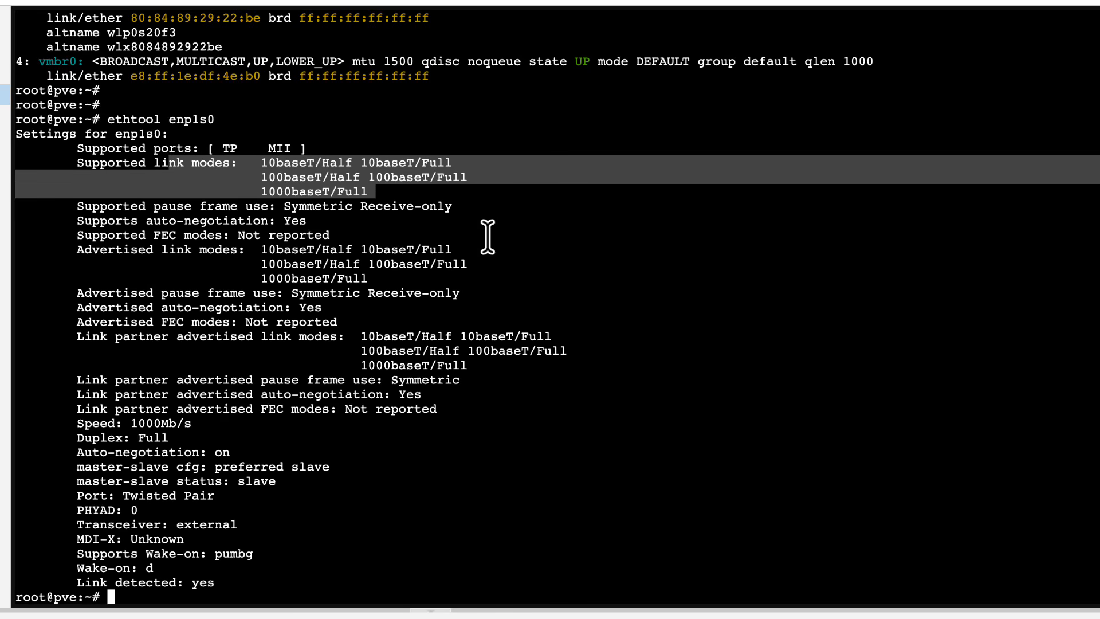
left_click(465, 268)
left_click_drag(196, 422, 97, 426)
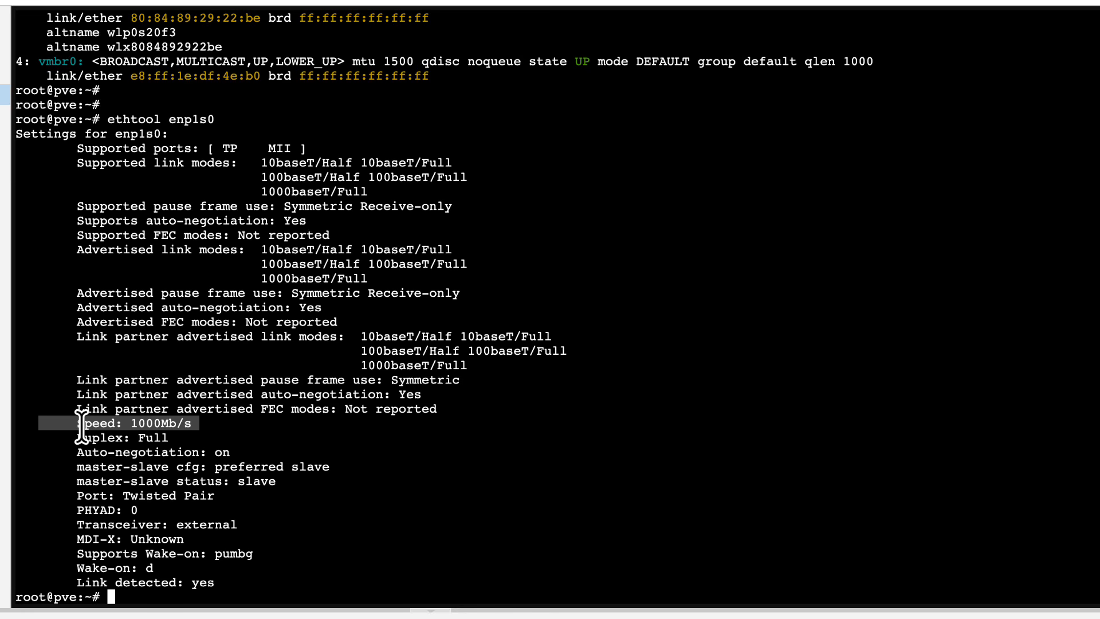
left_click(266, 422)
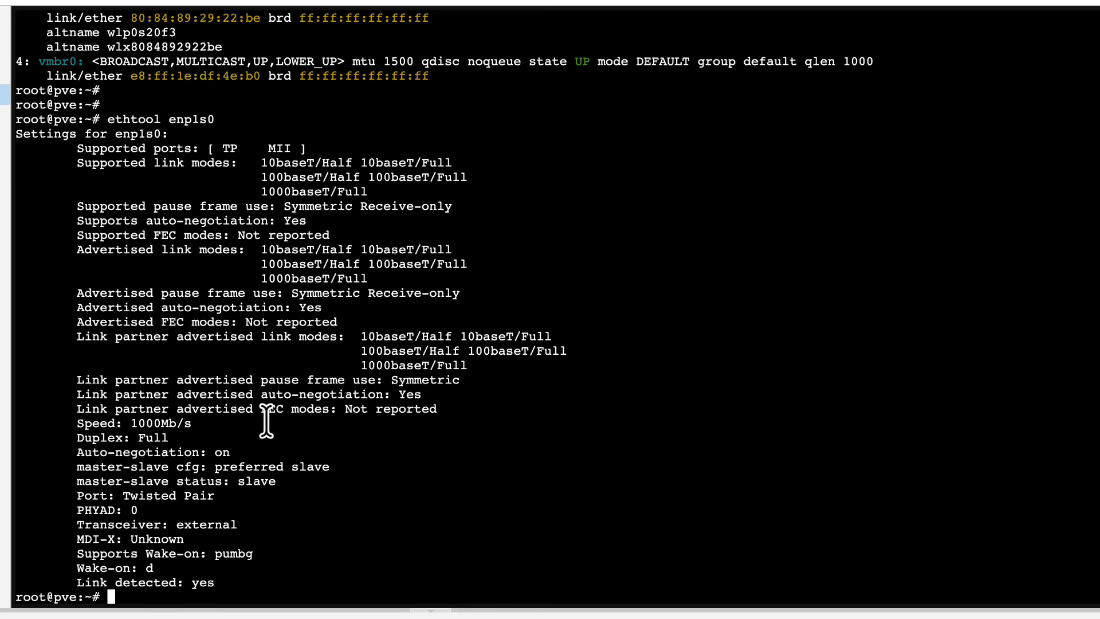
key("Return")
key("Return")
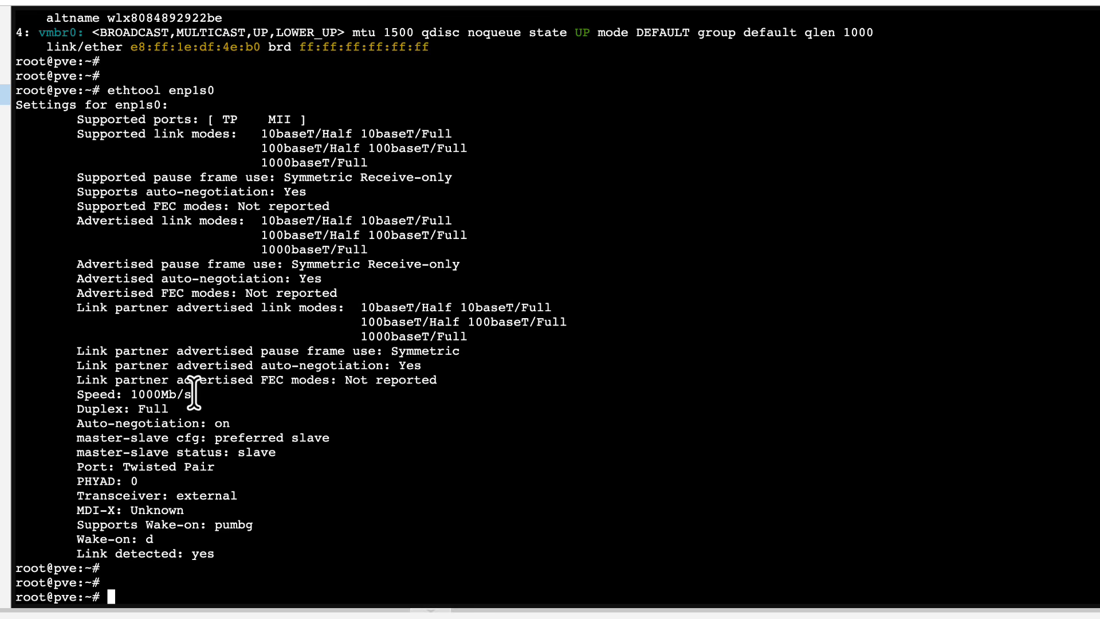
left_click_drag(198, 392, 41, 390)
left_click(116, 397)
left_click_drag(223, 395, 33, 395)
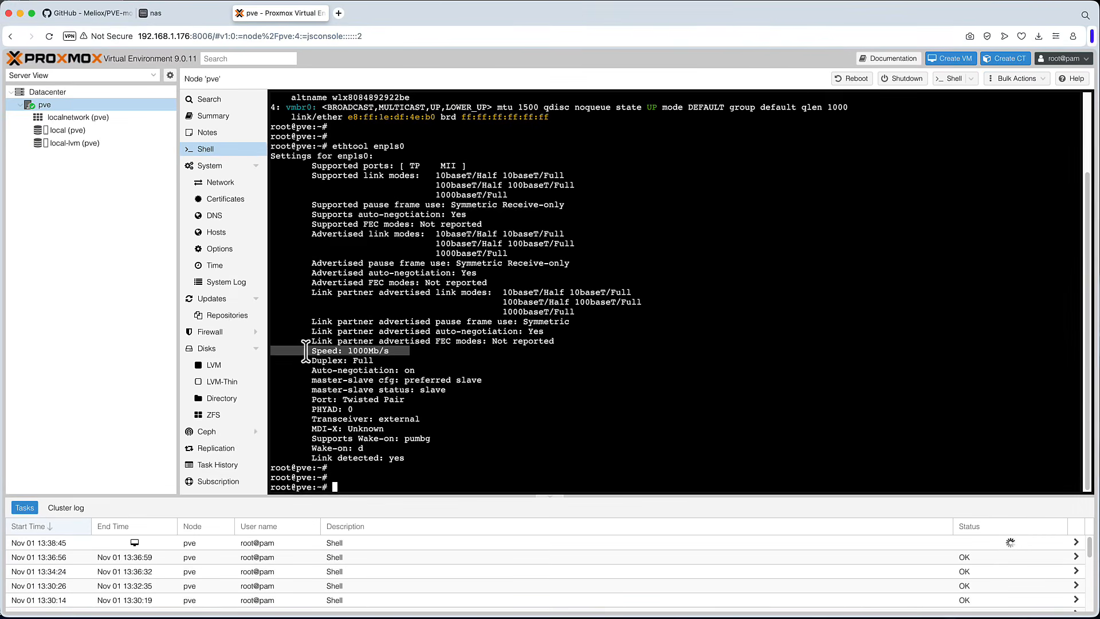
left_click(383, 350)
left_click_drag(399, 350, 285, 351)
- Open the Datacenter storage list, look over the local and local-lvm entries, and start adding an NFS storage
left_click(57, 92)
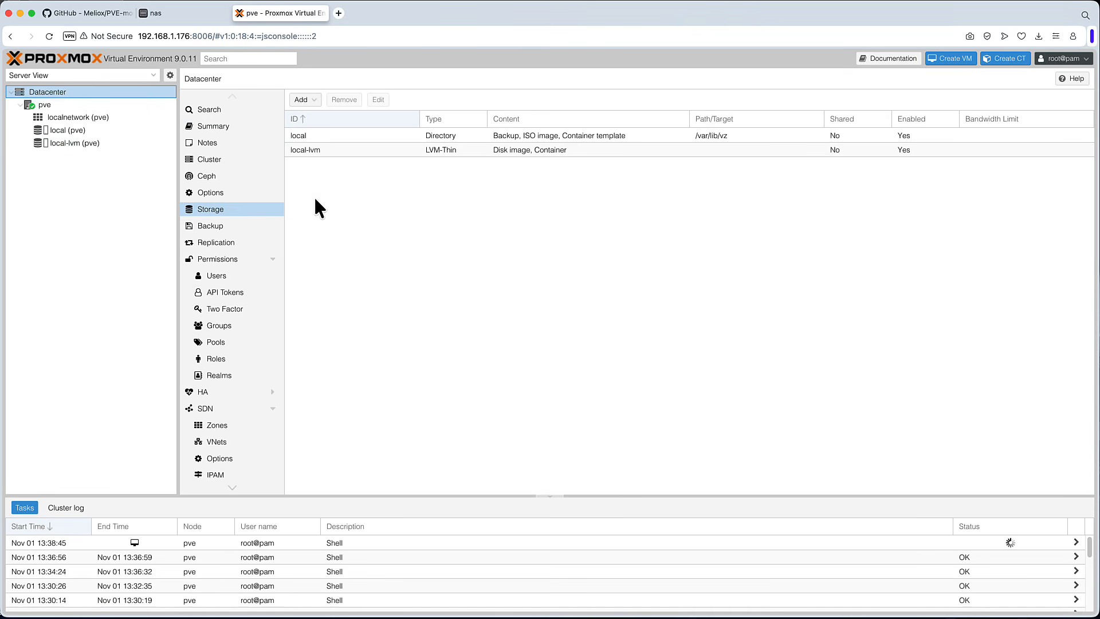
left_click(407, 135)
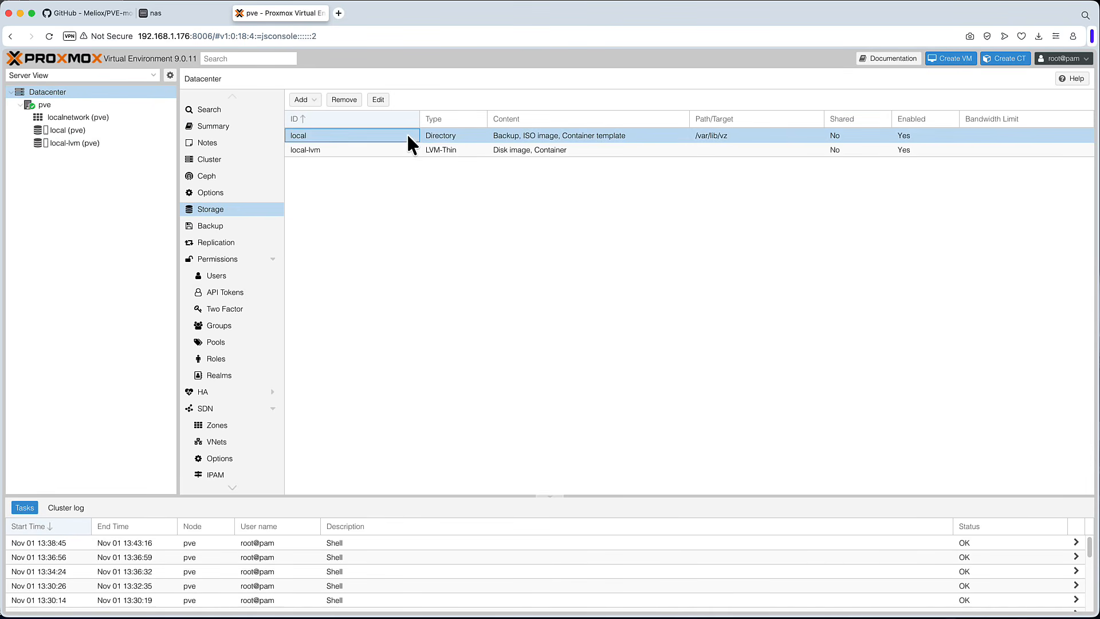
left_click(395, 150)
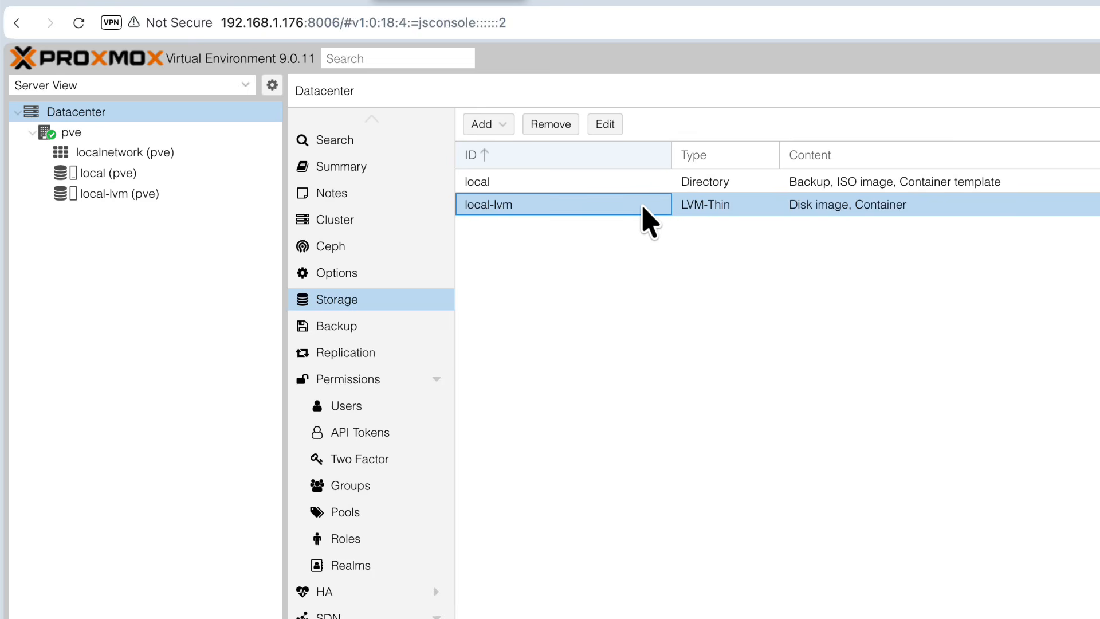
left_click(765, 291)
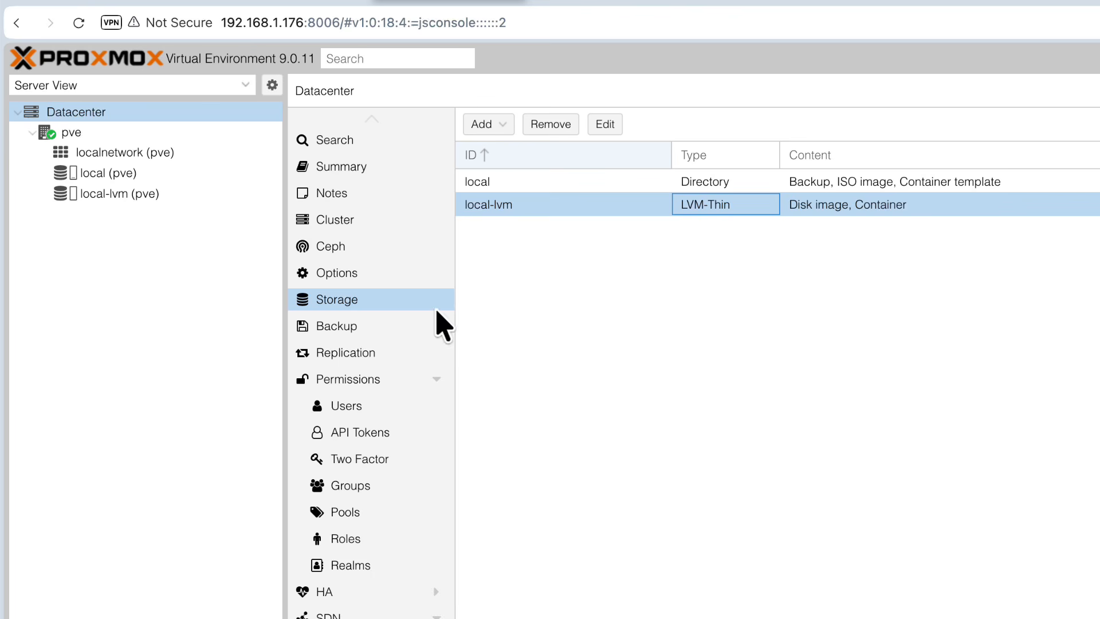
left_click(504, 137)
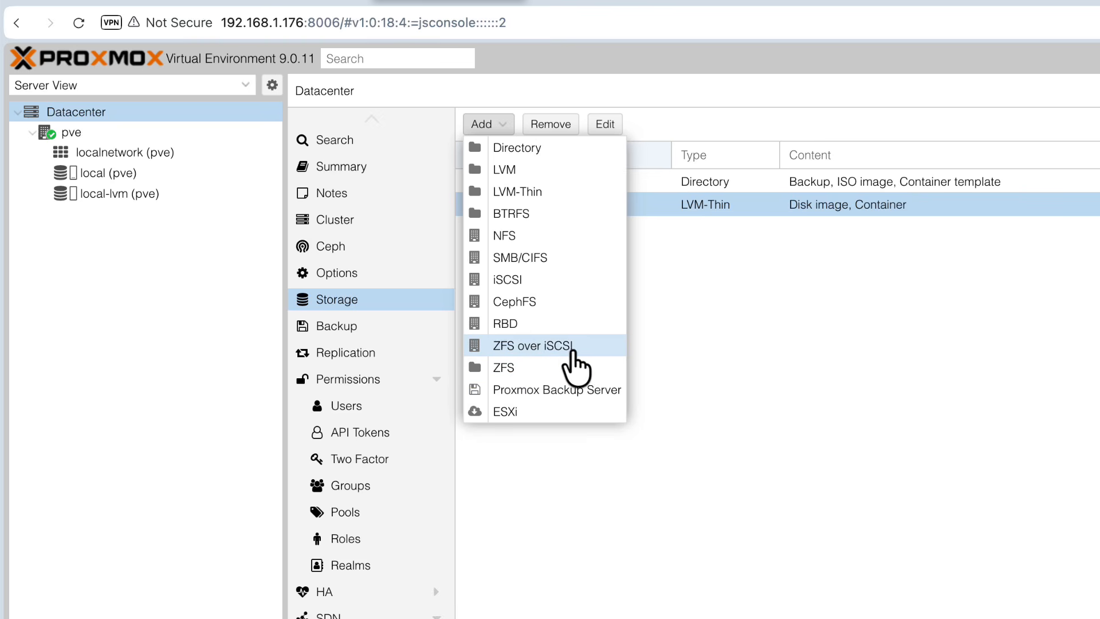
left_click(506, 237)
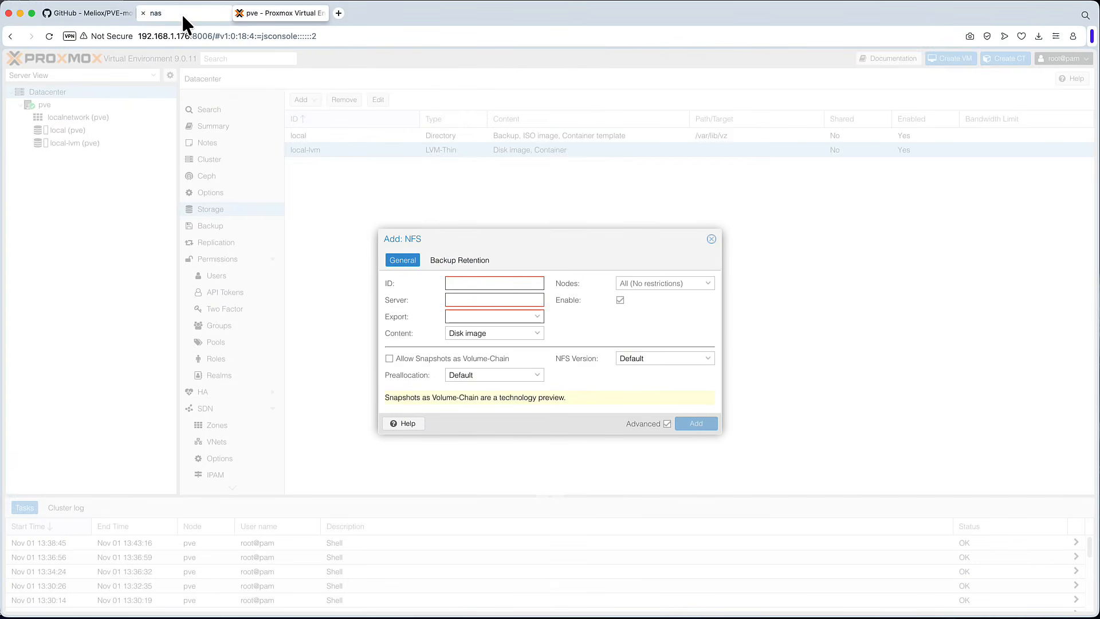
- Switch to the NAS tab and examine the NFS and SMB settings under File Service in the Control Panel
left_click(183, 15)
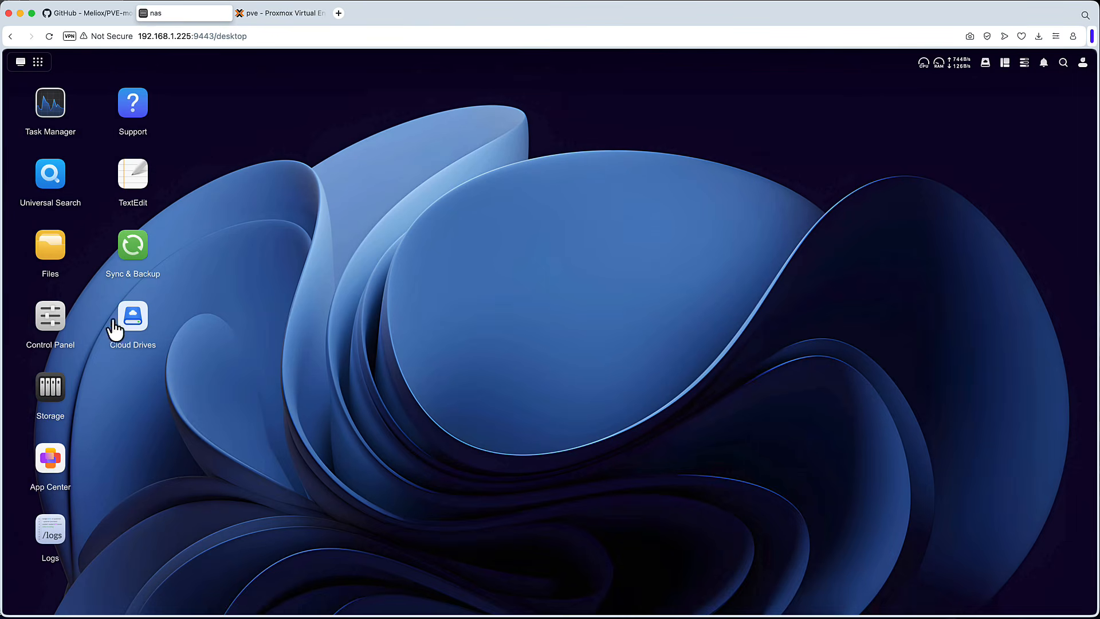
left_click(49, 326)
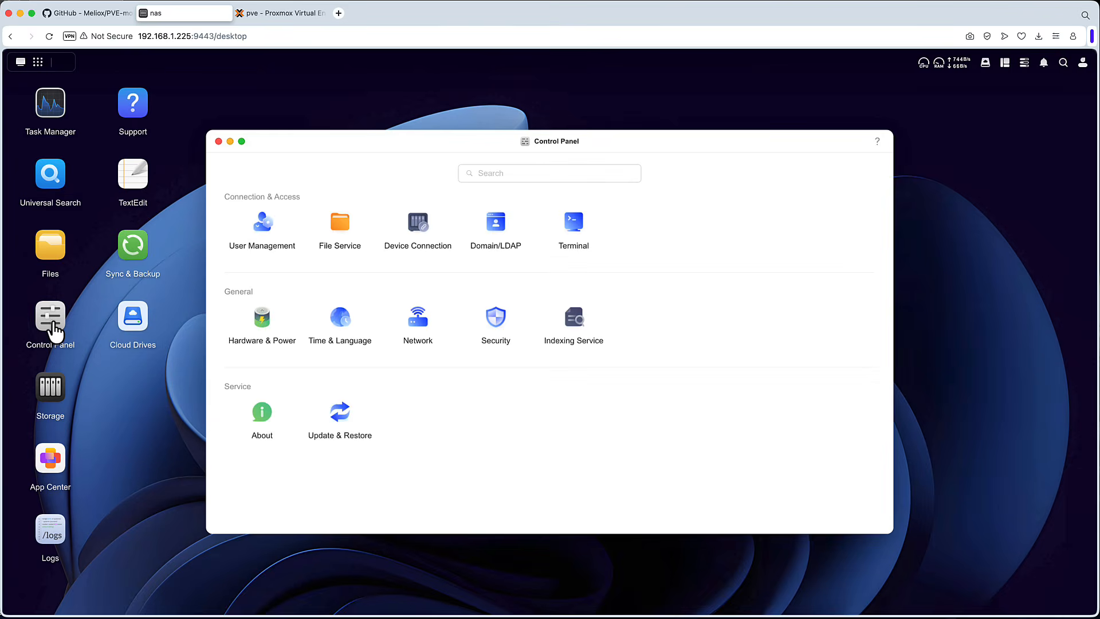
left_click(346, 237)
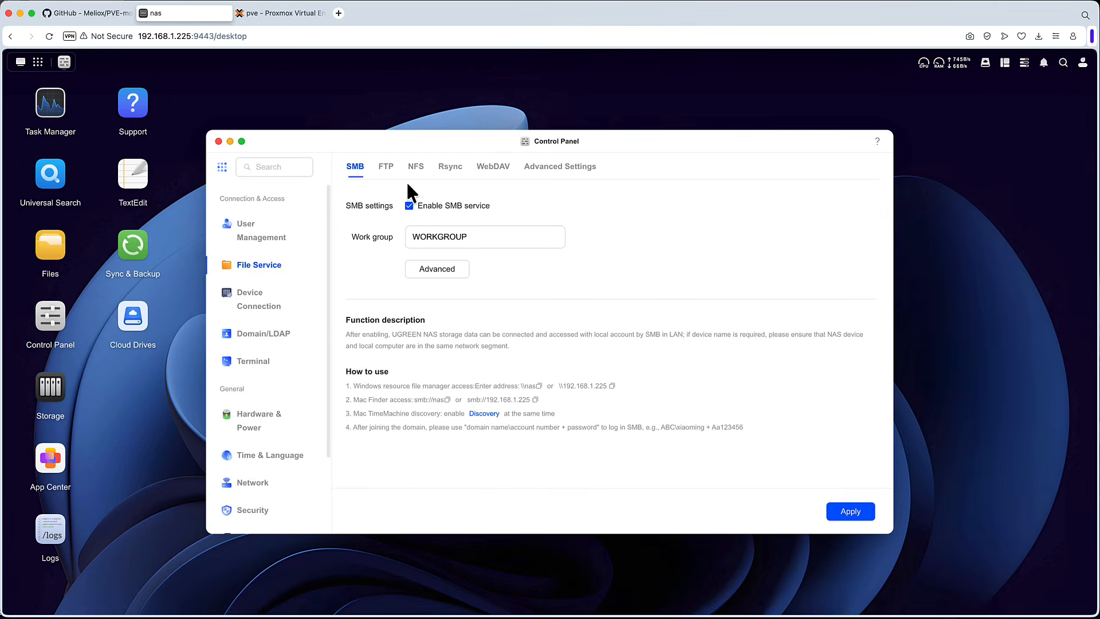
left_click(422, 168)
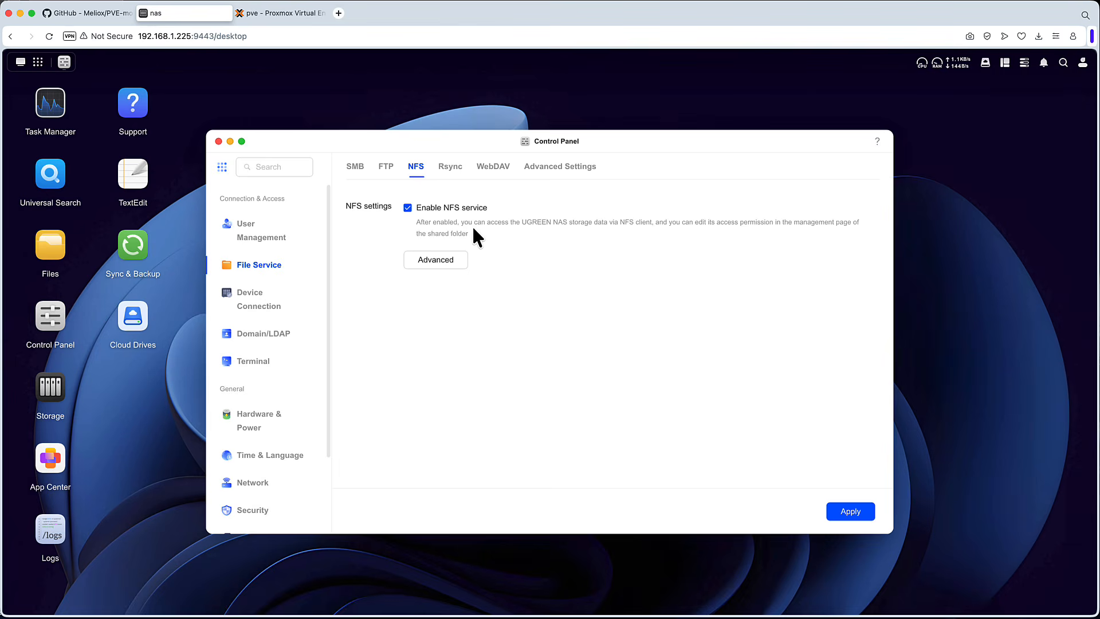
left_click(355, 171)
left_click(414, 169)
left_click(367, 167)
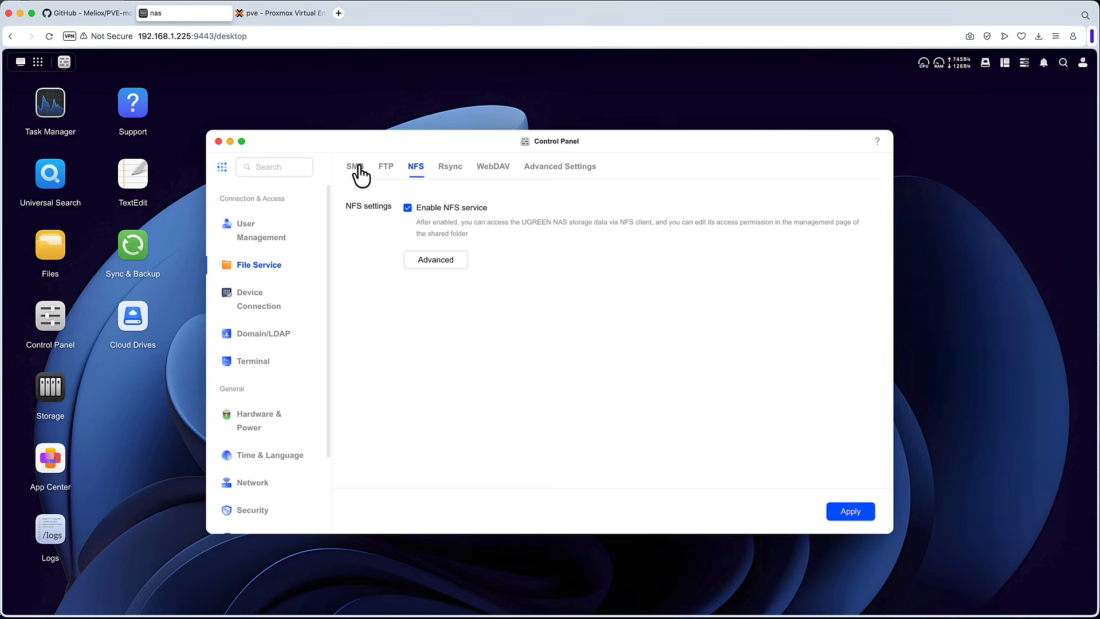
left_click(422, 179)
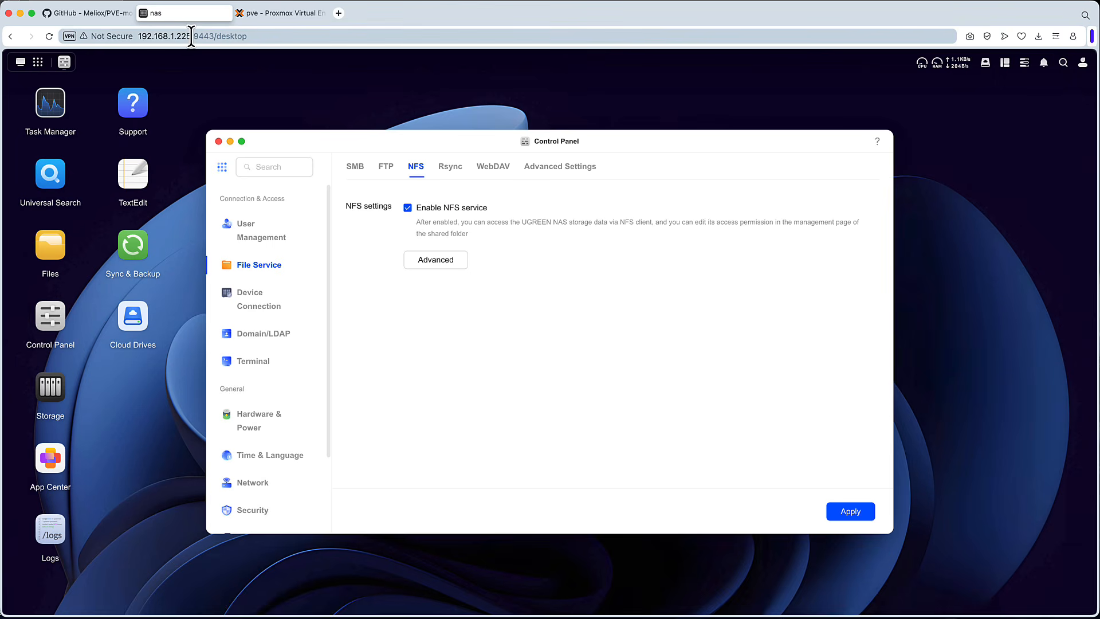
- Back in the NFS dialog, enter ID Shared, server 192.168.1.225 and export /mnt/shared/
left_click(280, 12)
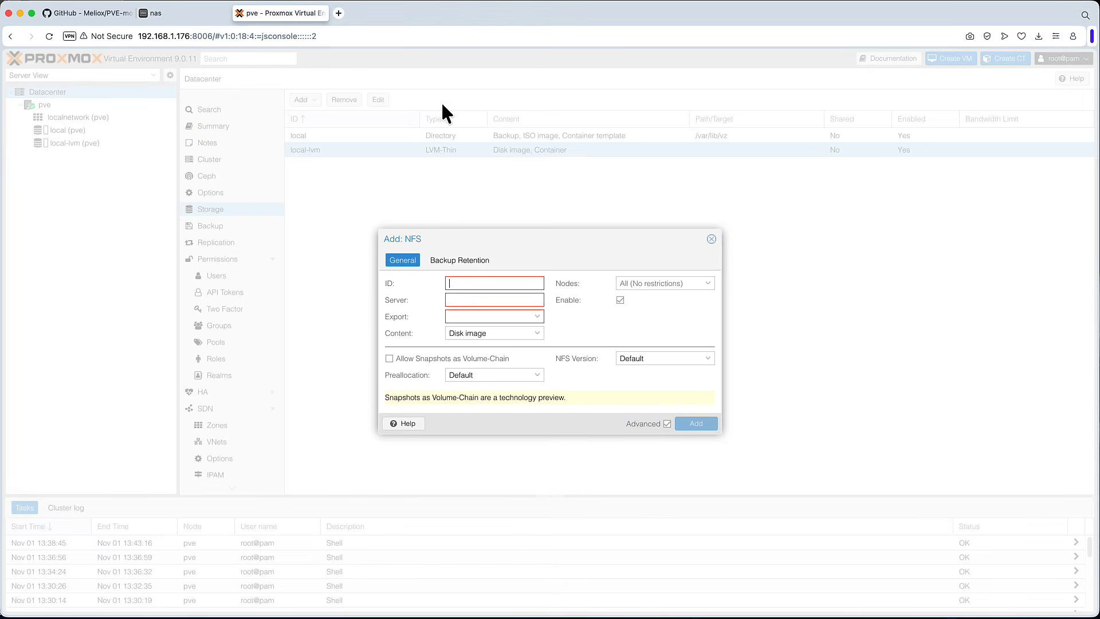
left_click(487, 286)
type("Shared")
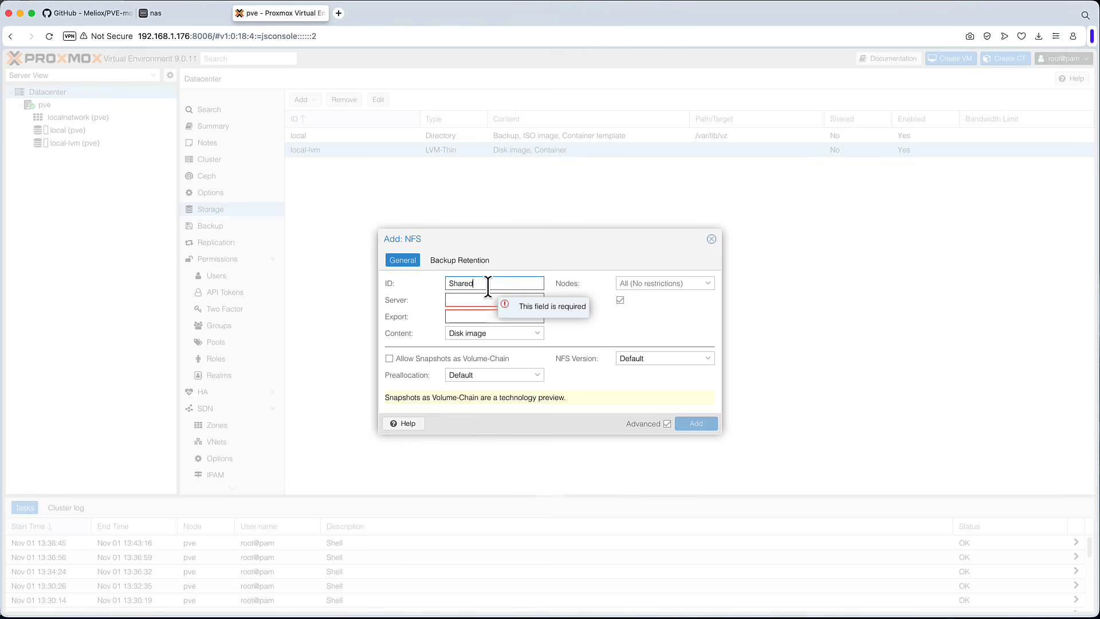
left_click(476, 300)
type("192.168.1.225")
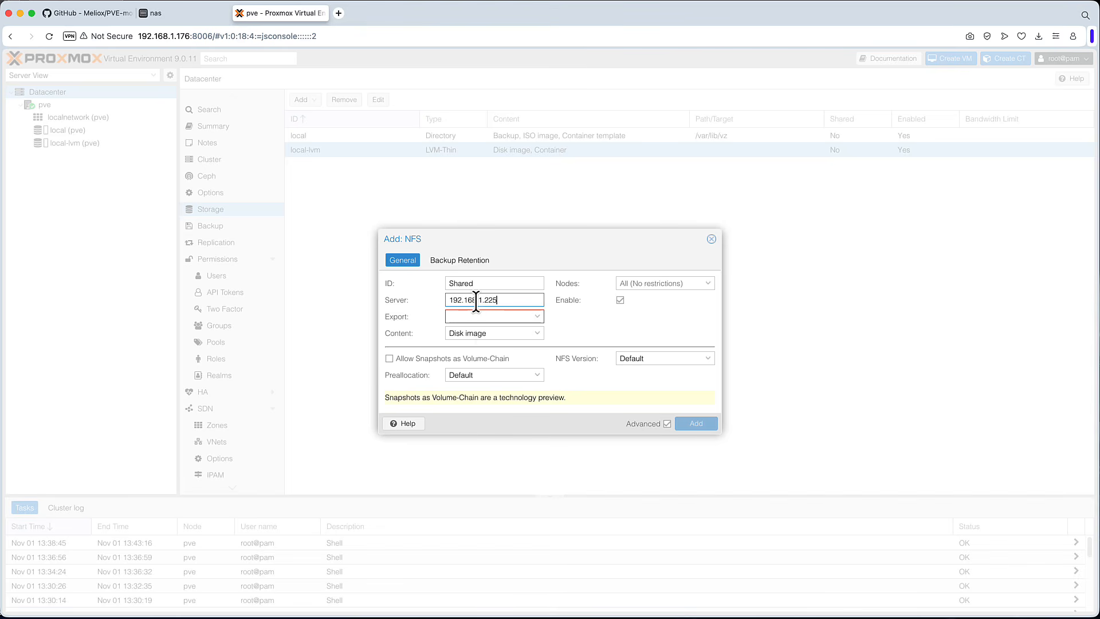
left_click(470, 316)
type("/mnt/")
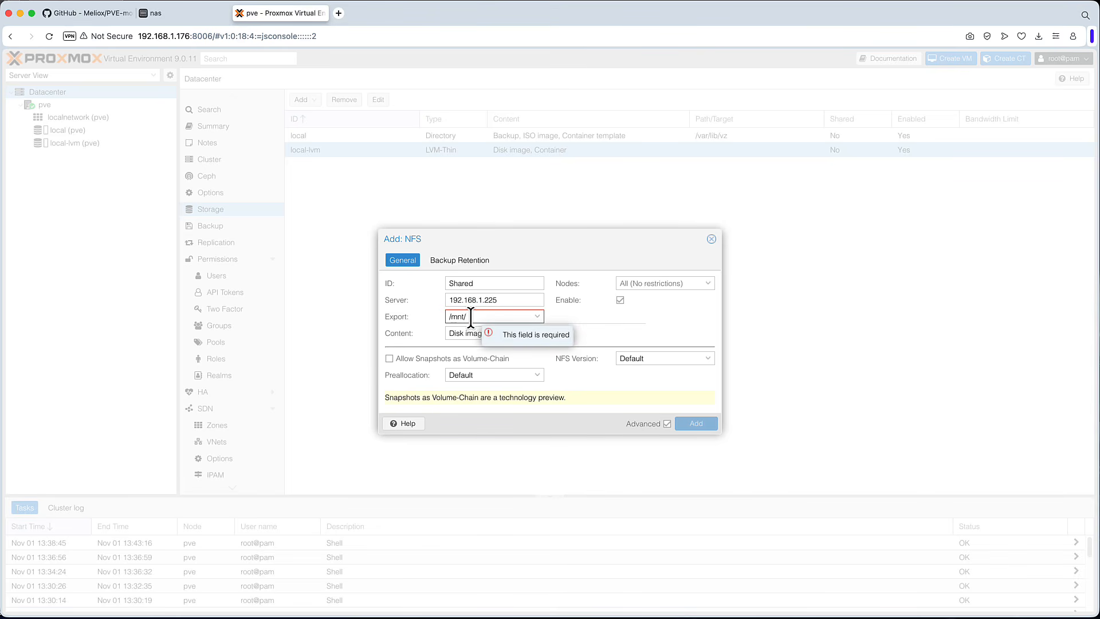
type("s")
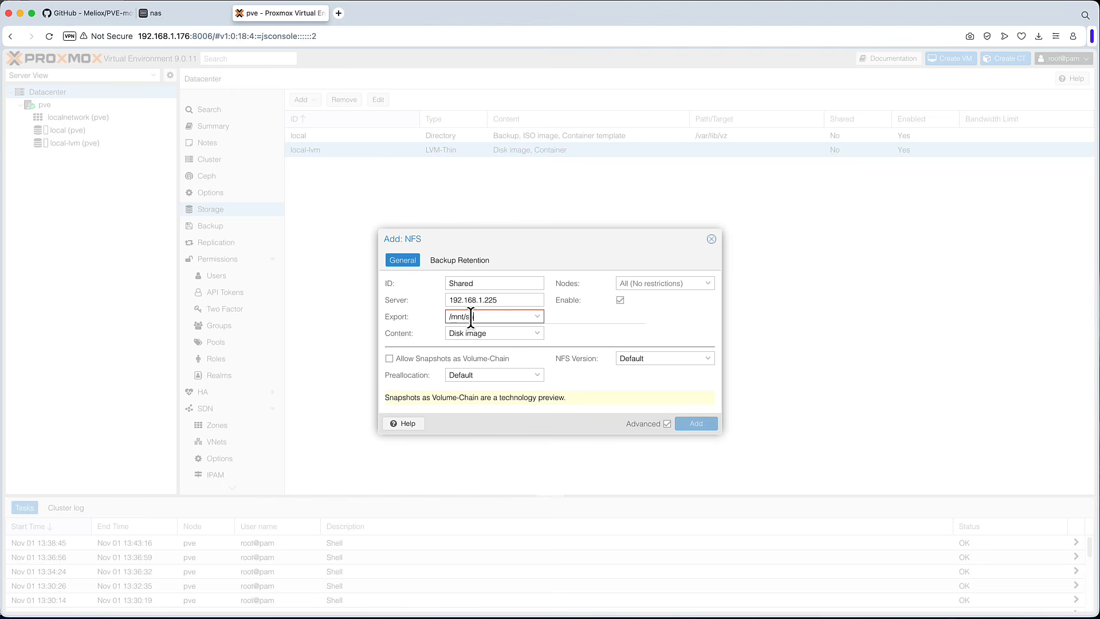
type("hared/")
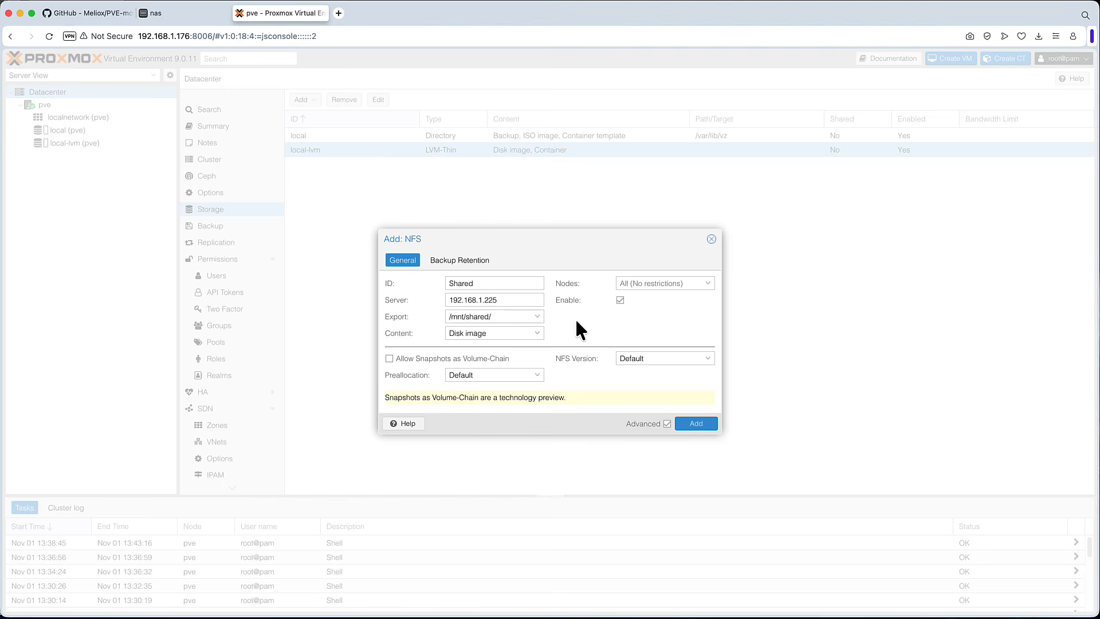
- Set the NFS storage content to Disk image, ISO image, Container template and Backup
left_click(536, 334)
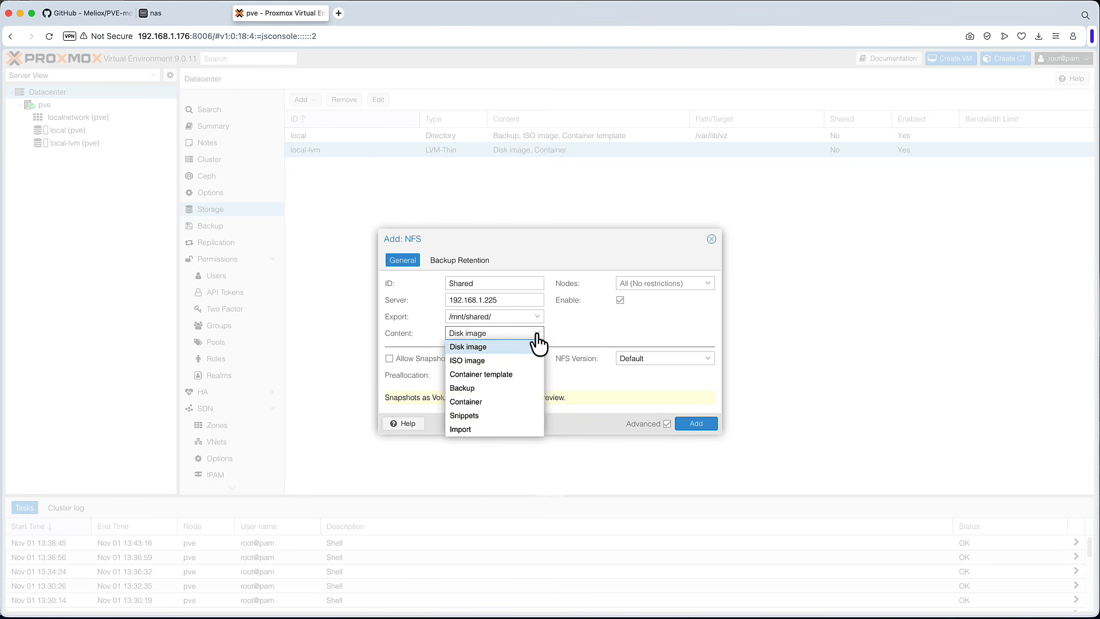
left_click(477, 362)
left_click(496, 375)
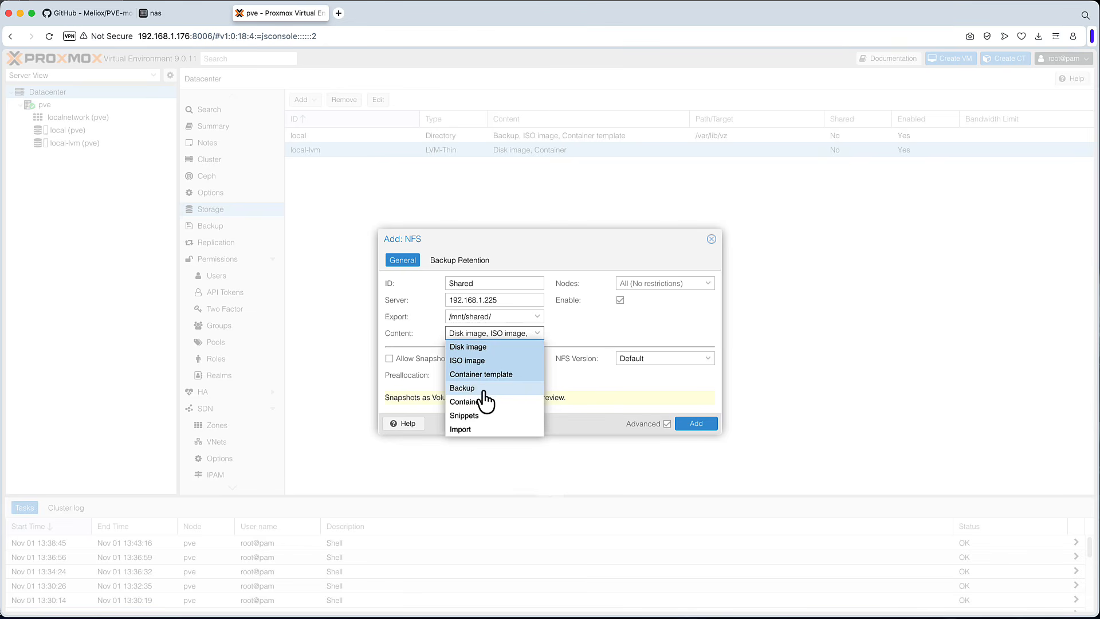
left_click(538, 387)
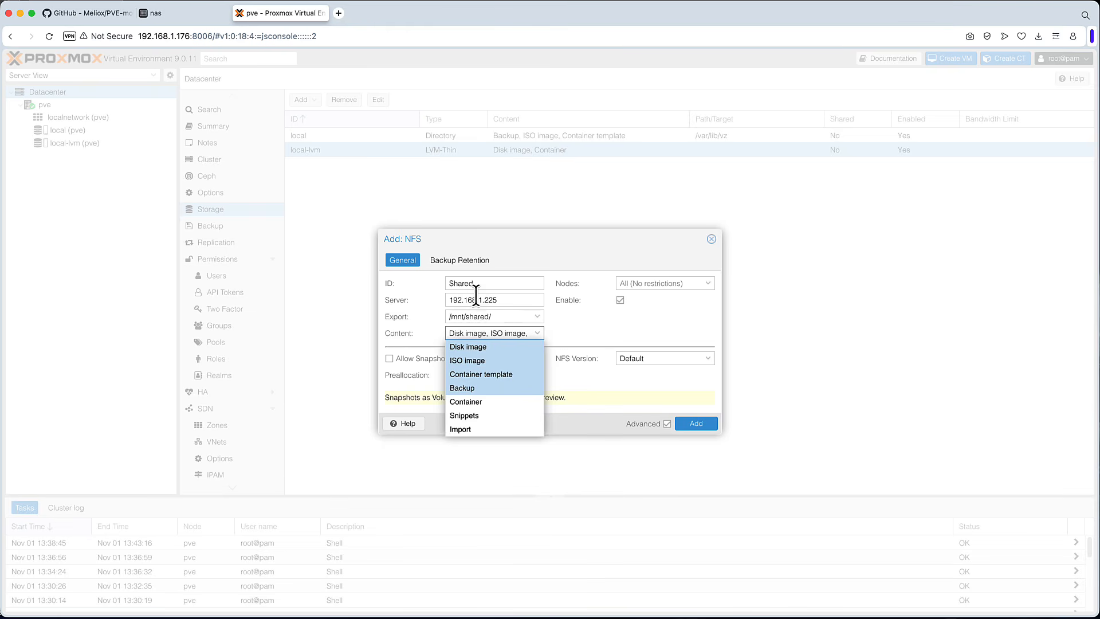
left_click(586, 381)
left_click(537, 333)
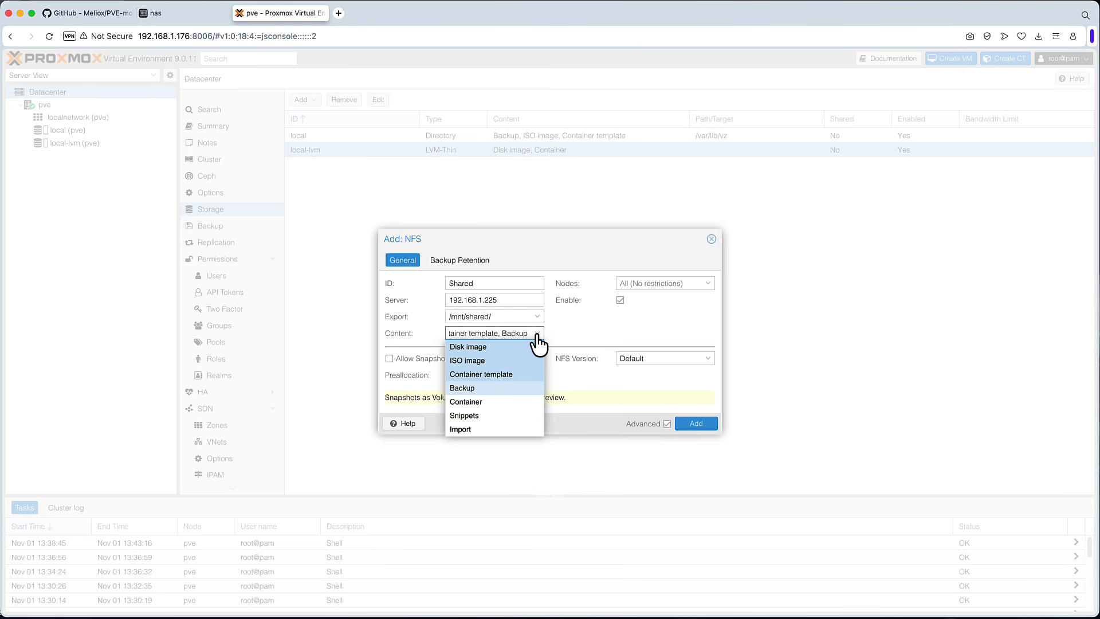
left_click(567, 328)
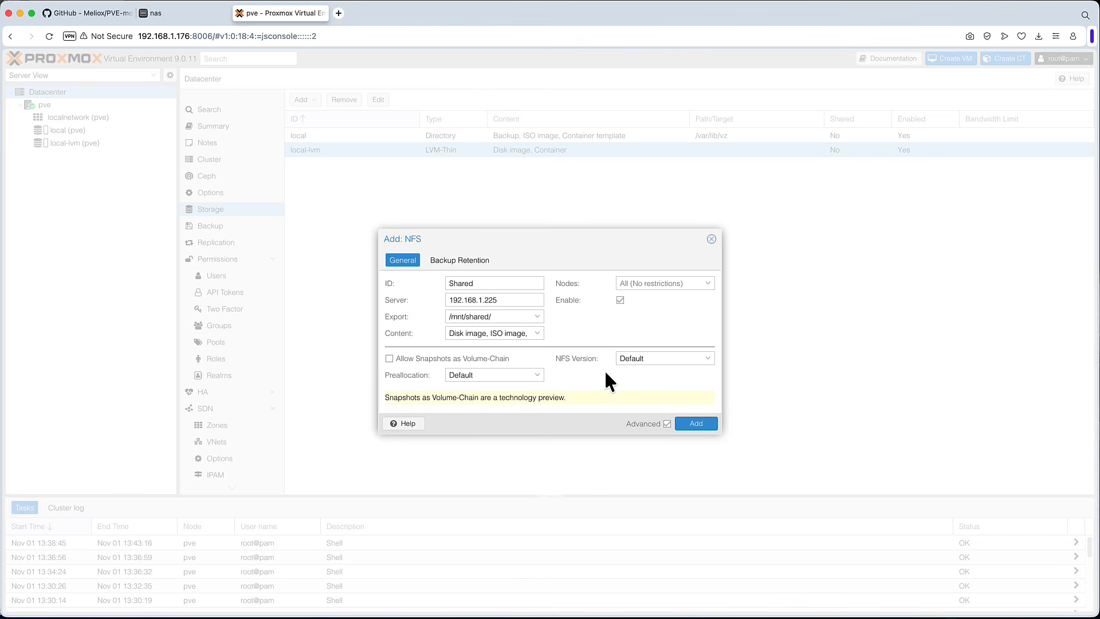
- Compare the NFS Version options with the NAS's maximum NFS protocol in its Advanced NFS settings
left_click(710, 361)
left_click(711, 360)
left_click(184, 12)
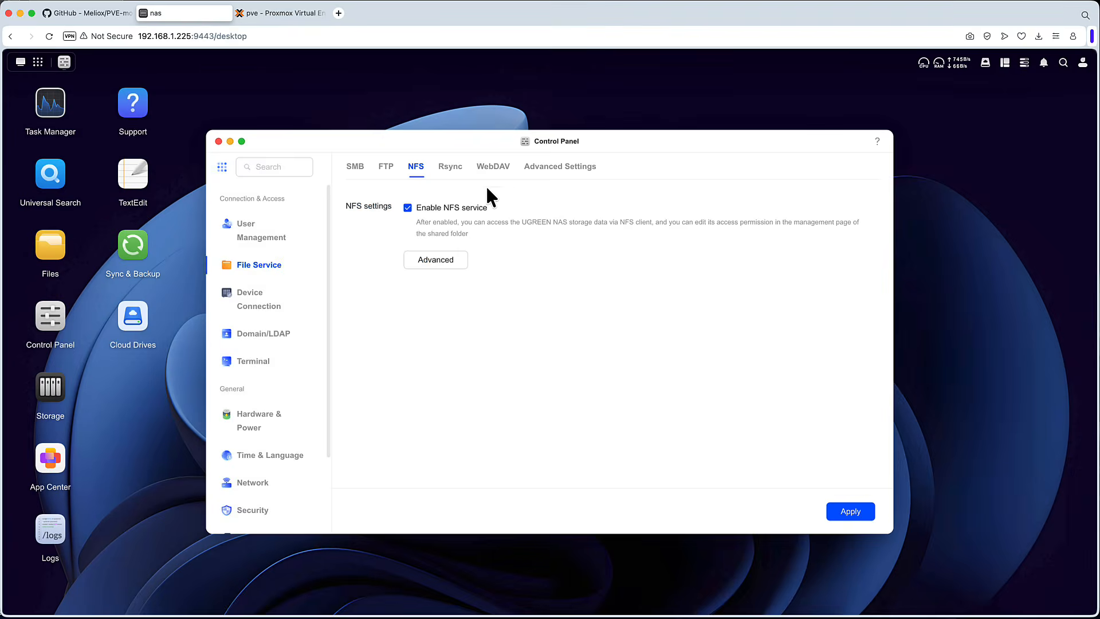
left_click(438, 265)
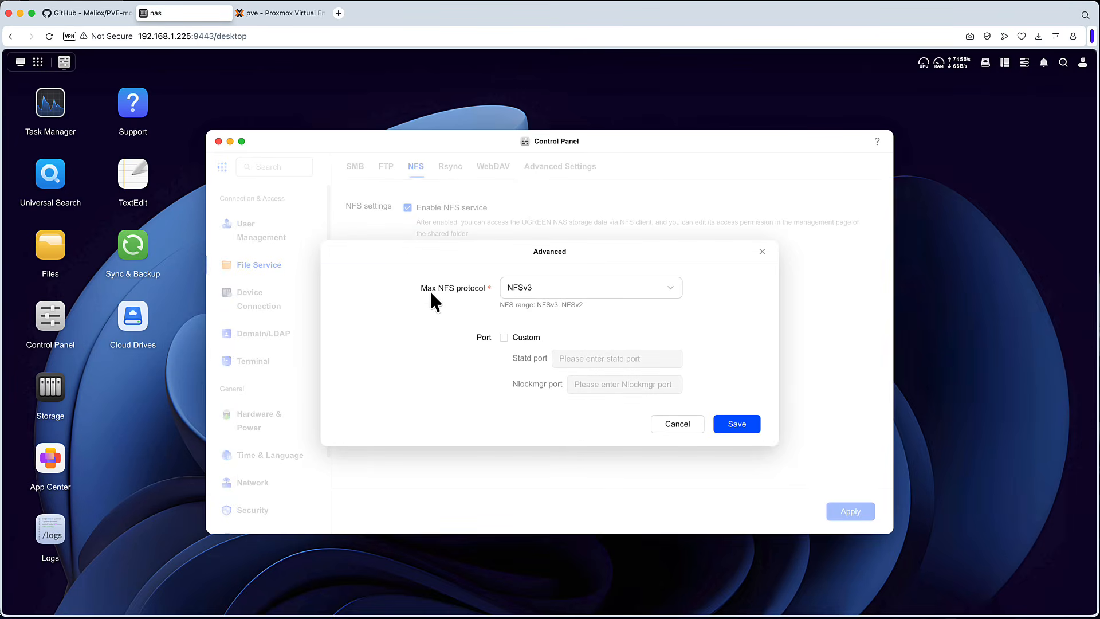
left_click(667, 291)
left_click(668, 290)
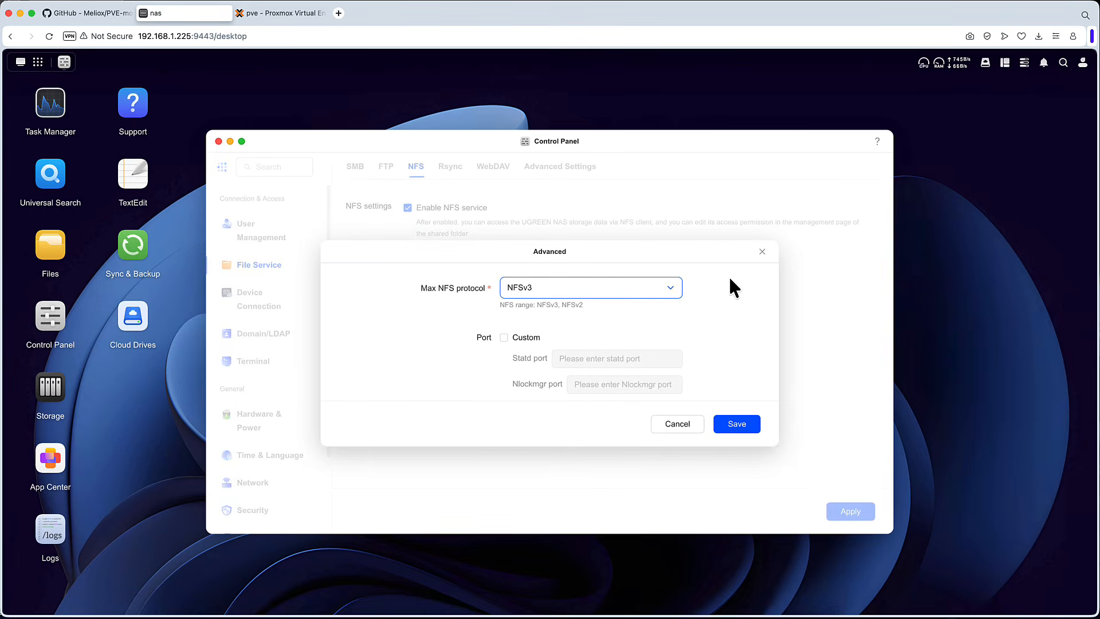
left_click(762, 251)
- Cancel the NFS storage dialog and open the Add SMB/CIFS storage dialog instead
left_click(279, 16)
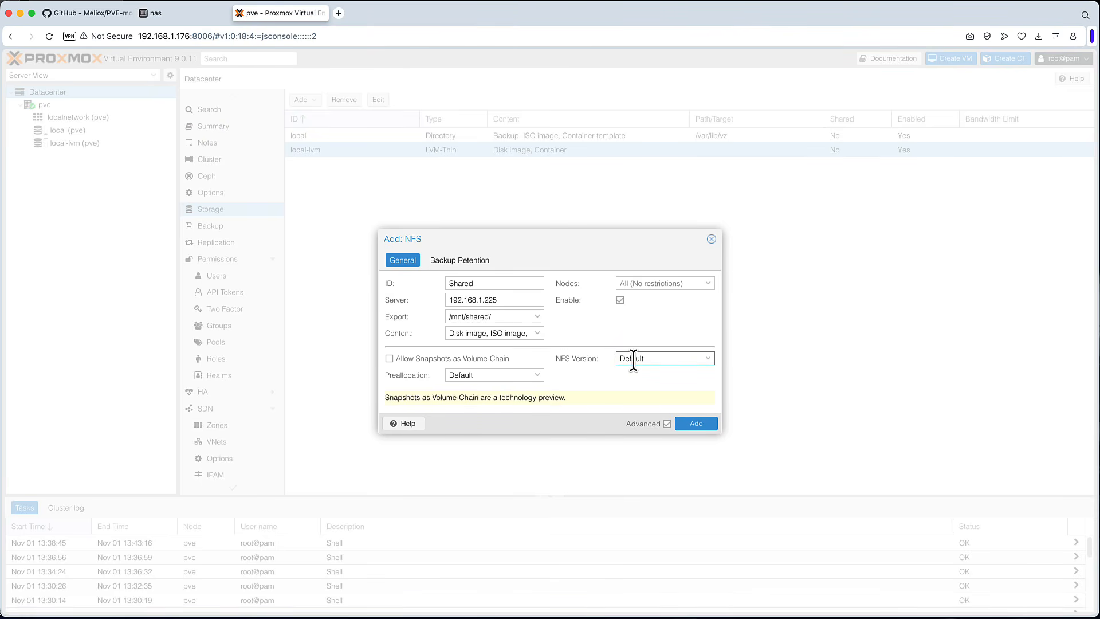
left_click(710, 238)
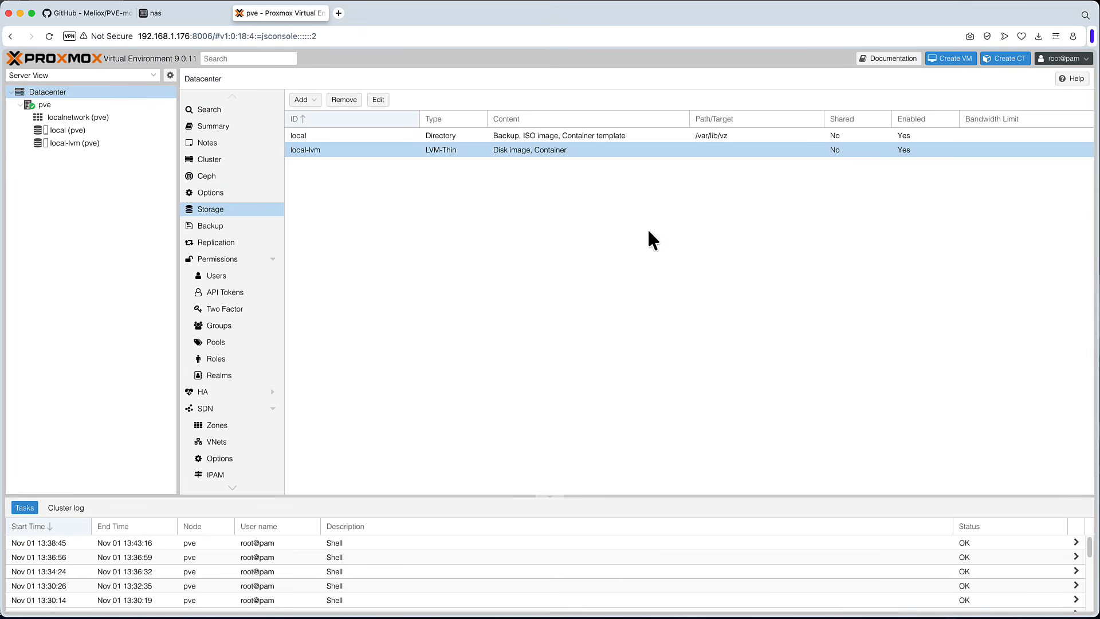
left_click(303, 101)
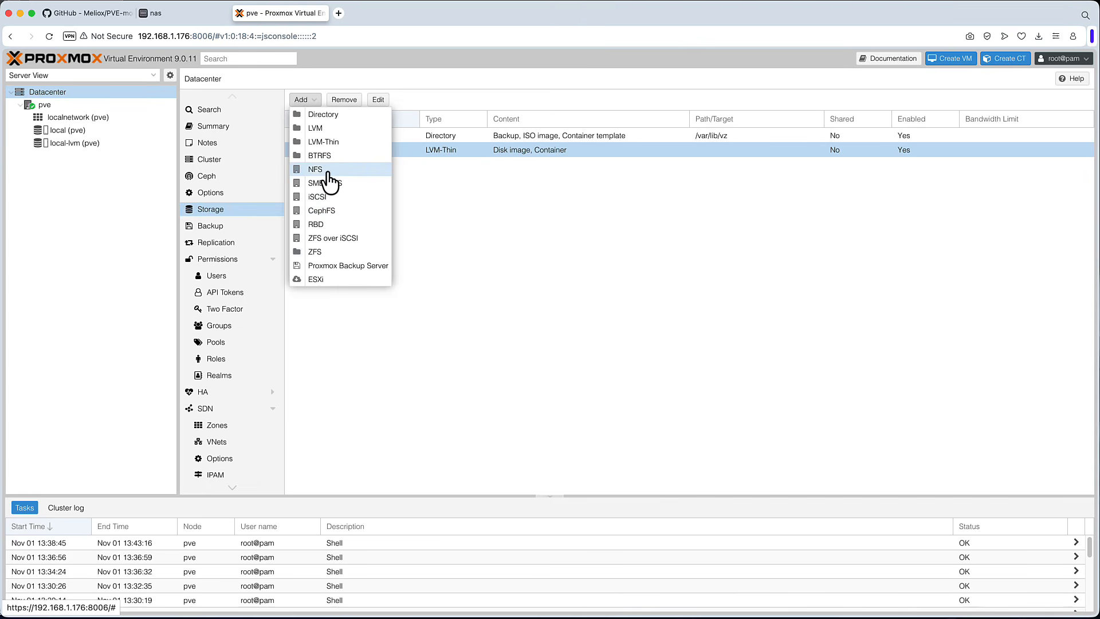
left_click(324, 184)
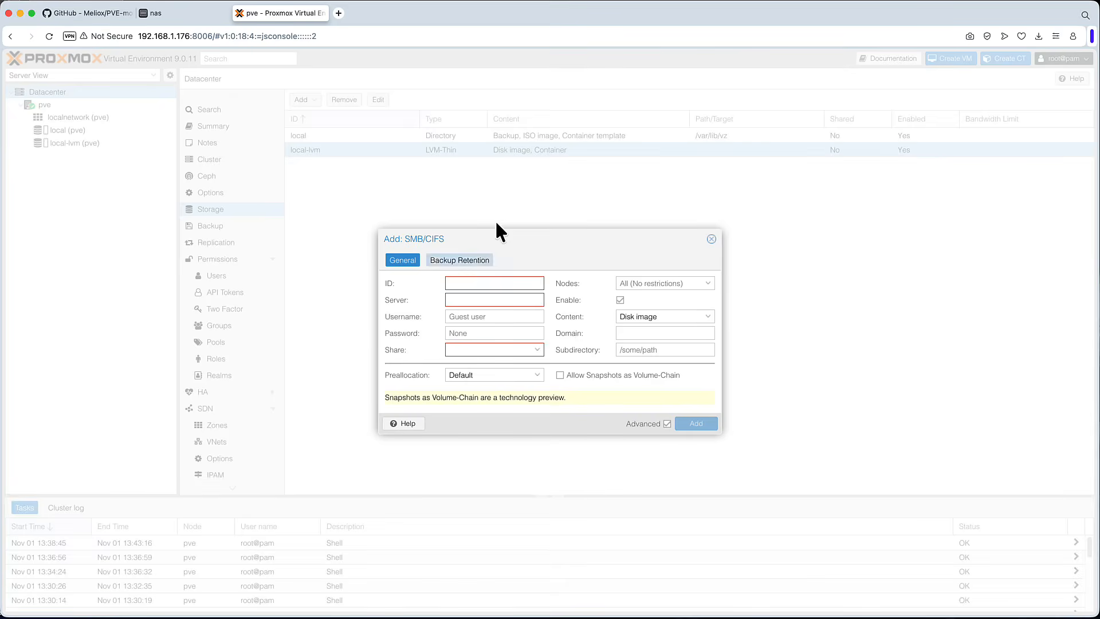